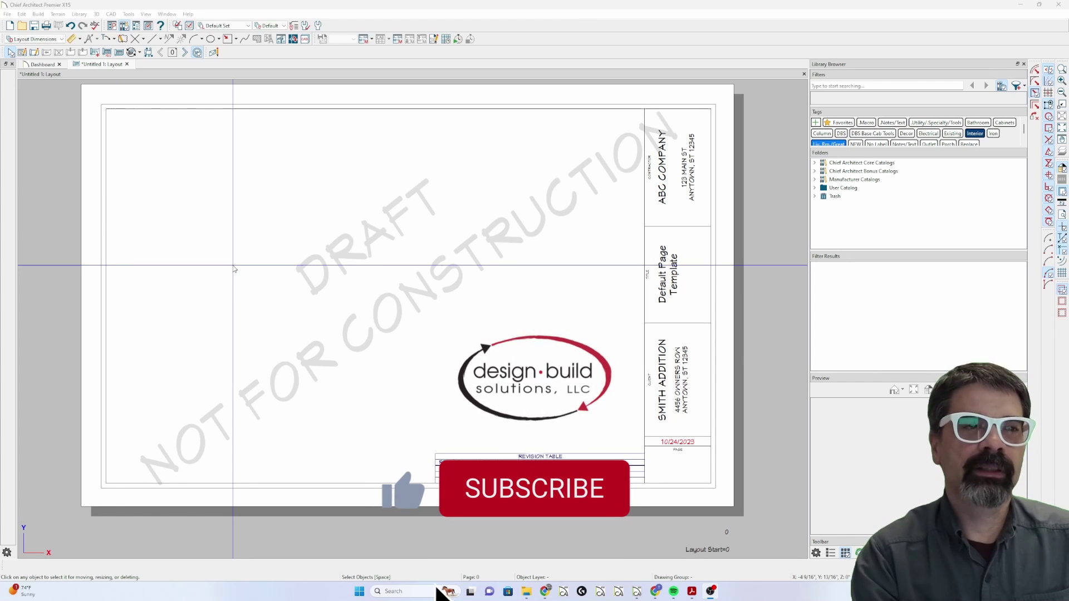
Create a new layout from the template, view its cover page, then close it
click(7, 14)
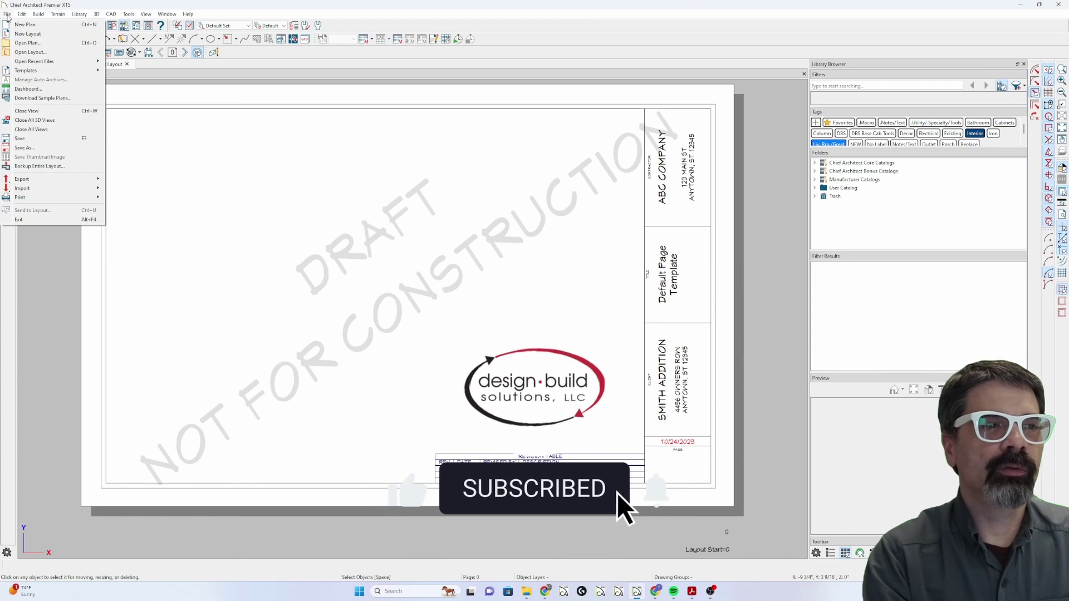
click(28, 34)
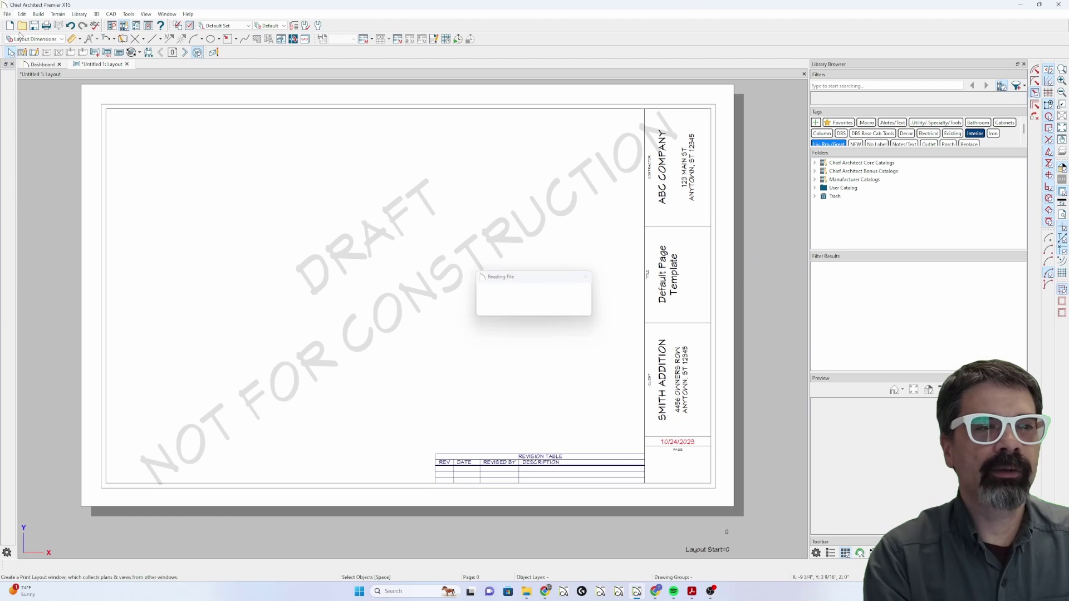
click(183, 65)
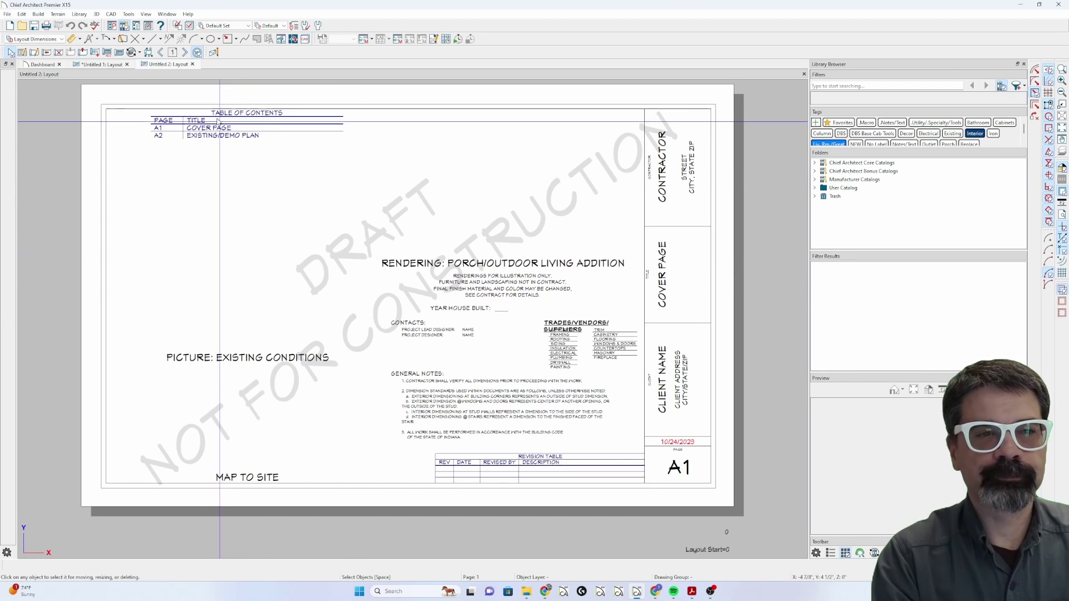
click(193, 64)
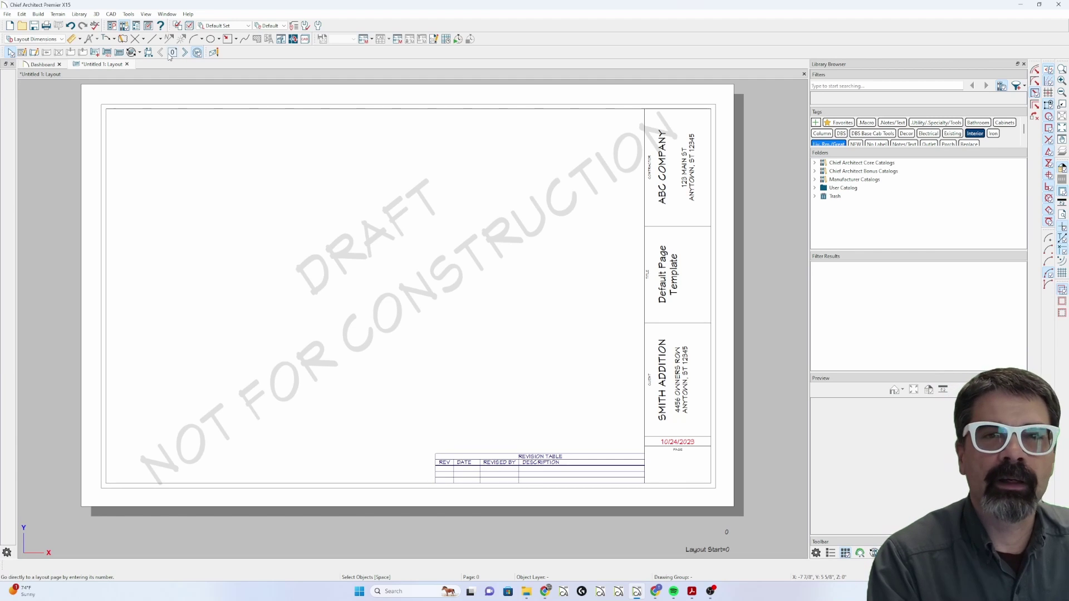
Page forward through the layout pages and back to the A1 cover page
click(185, 54)
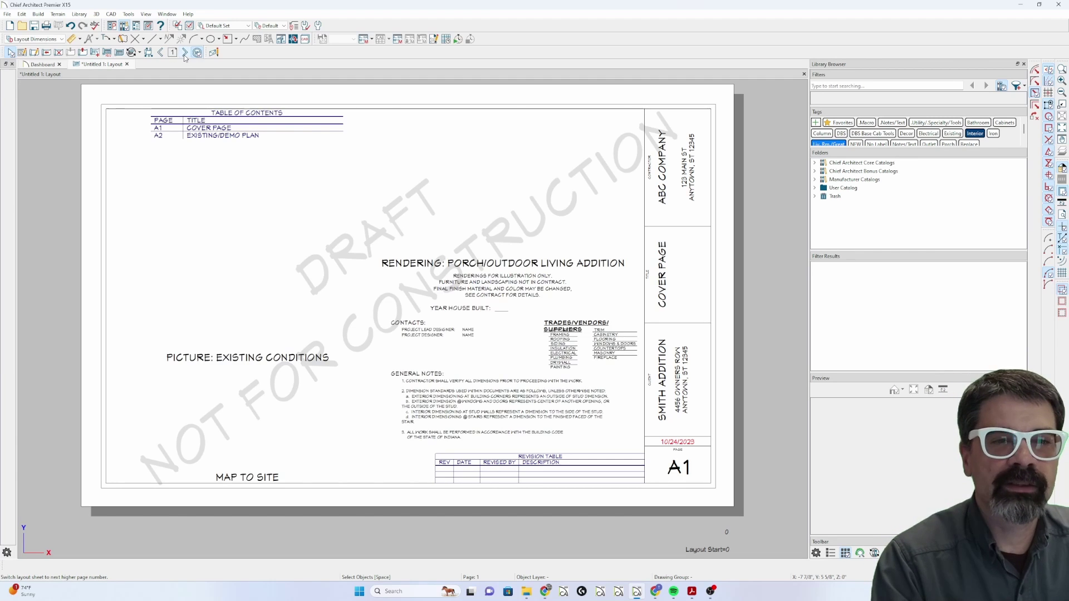
click(185, 54)
click(185, 54)
click(185, 54)
click(185, 54)
click(184, 54)
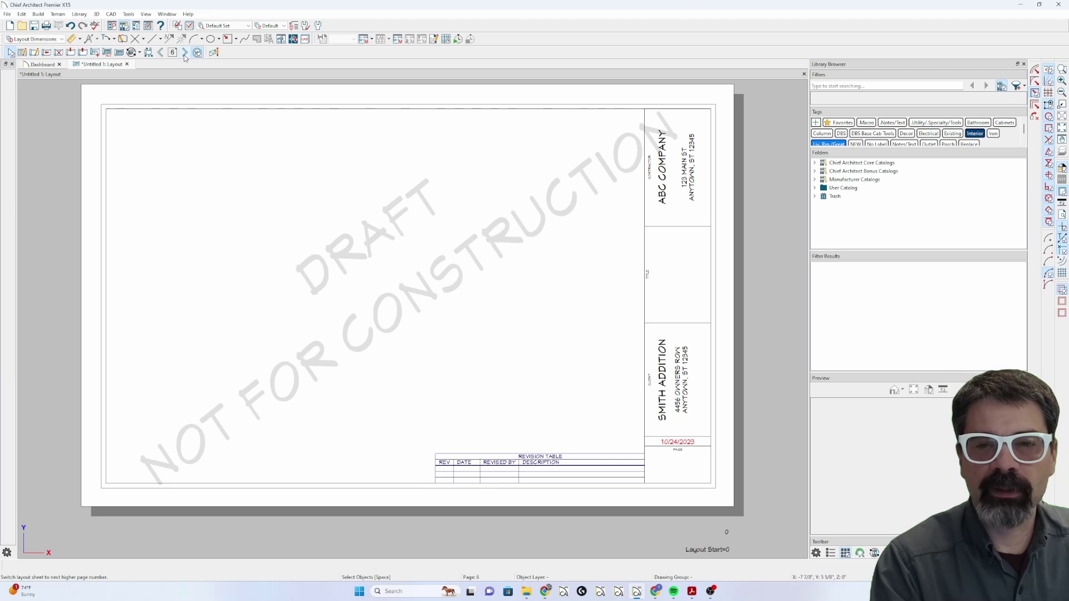
click(160, 54)
click(160, 54)
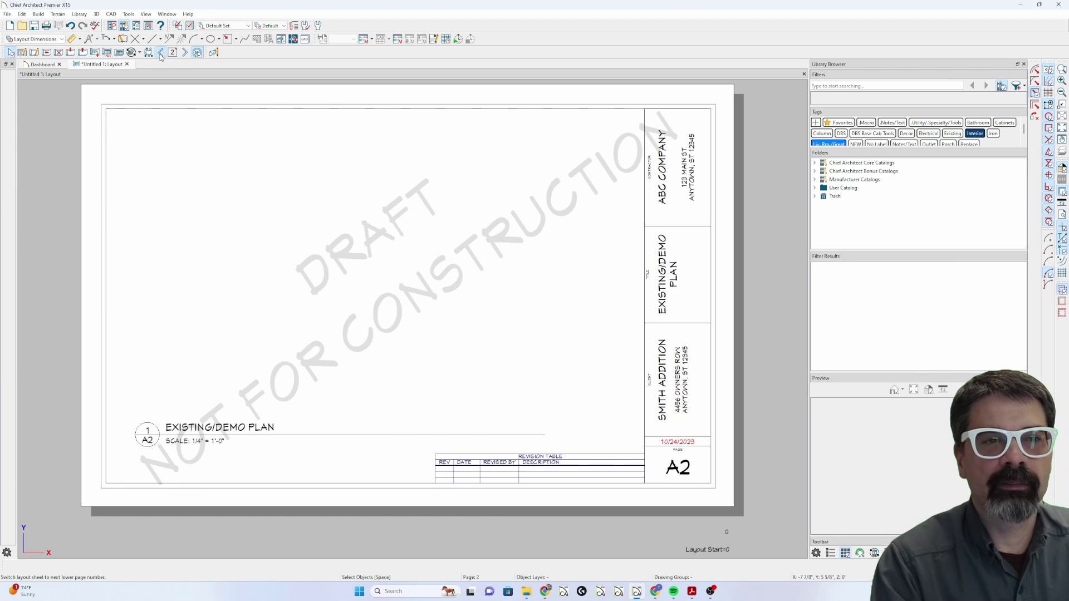
click(161, 54)
click(161, 54)
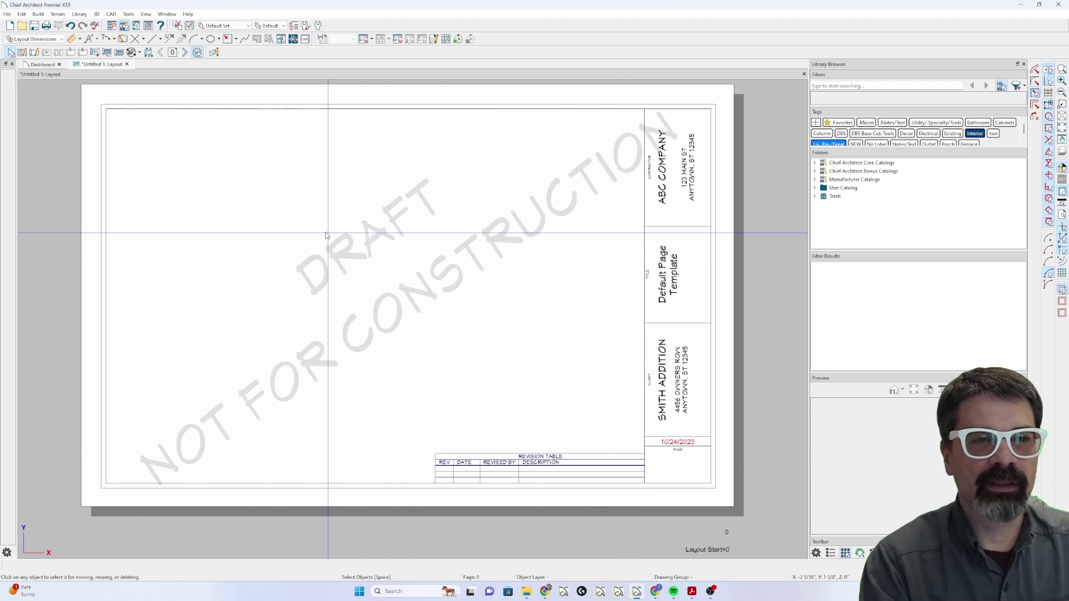
Return to blank page 0 and turn off the DRAFT NOT FOR CONSTRUCTION watermark display
click(184, 52)
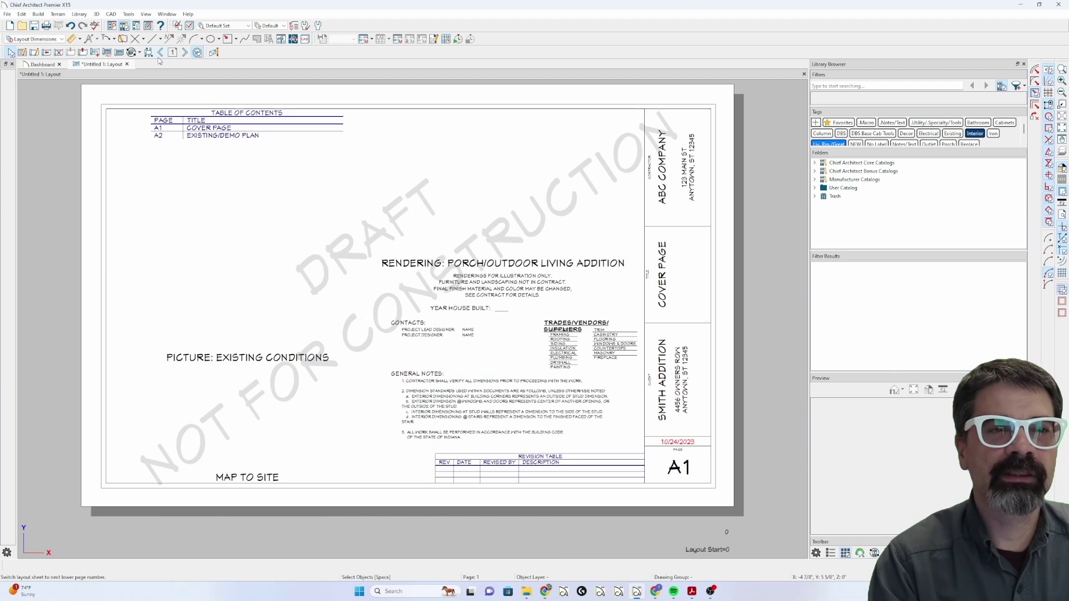
click(160, 52)
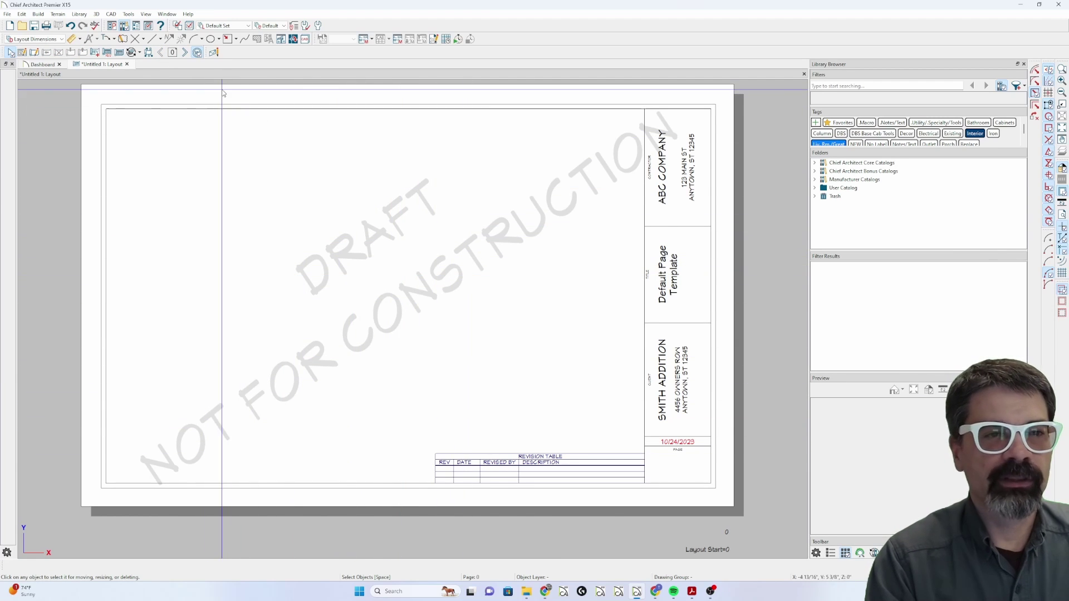
click(197, 52)
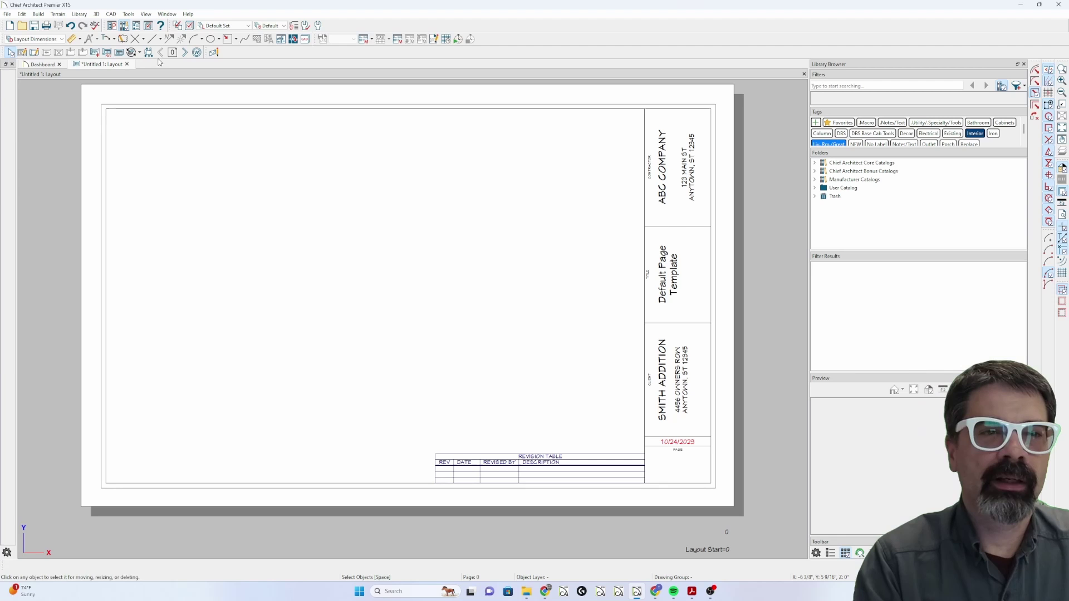
On the A1 cover page, search the Library Browser for DRAFT
click(185, 51)
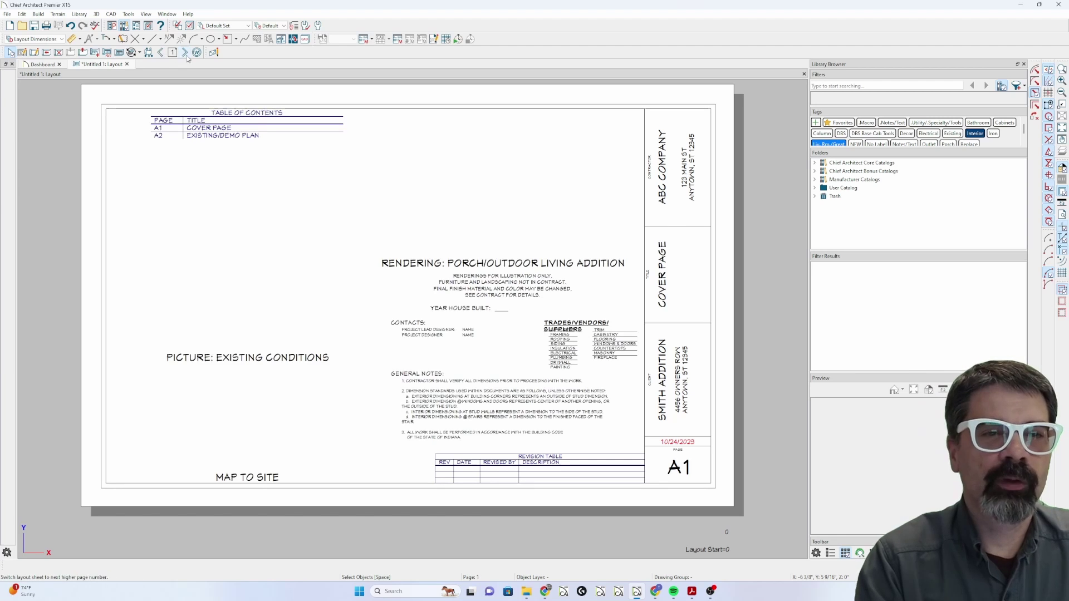
click(842, 86)
text(DRAFT)
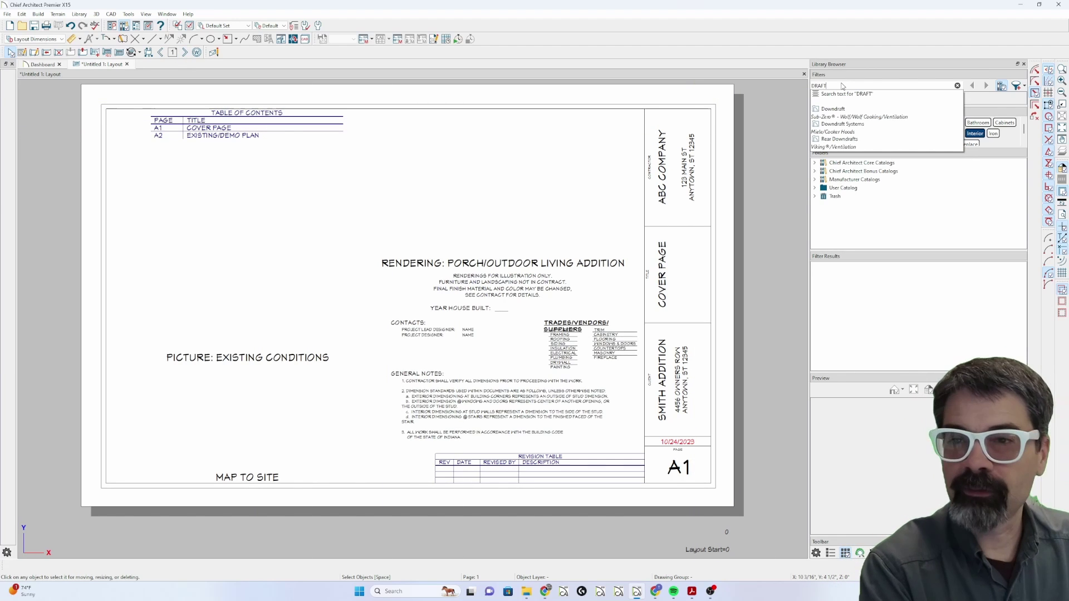
key(Return)
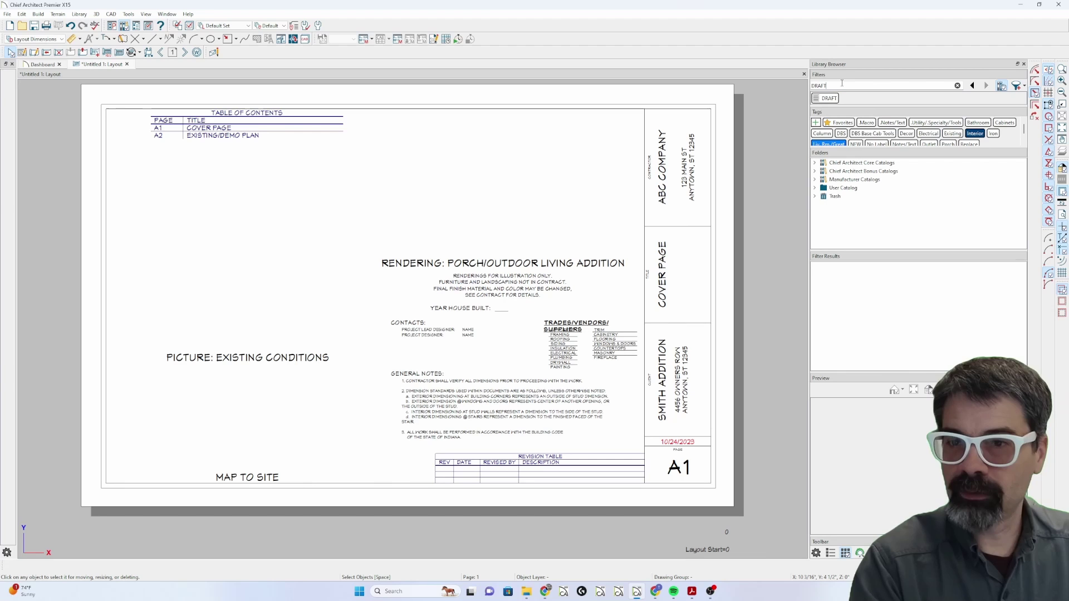
Place the DRAFT NOT FOR CONSTRUCTION block, then resize and position it on the A1 cover page
click(824, 278)
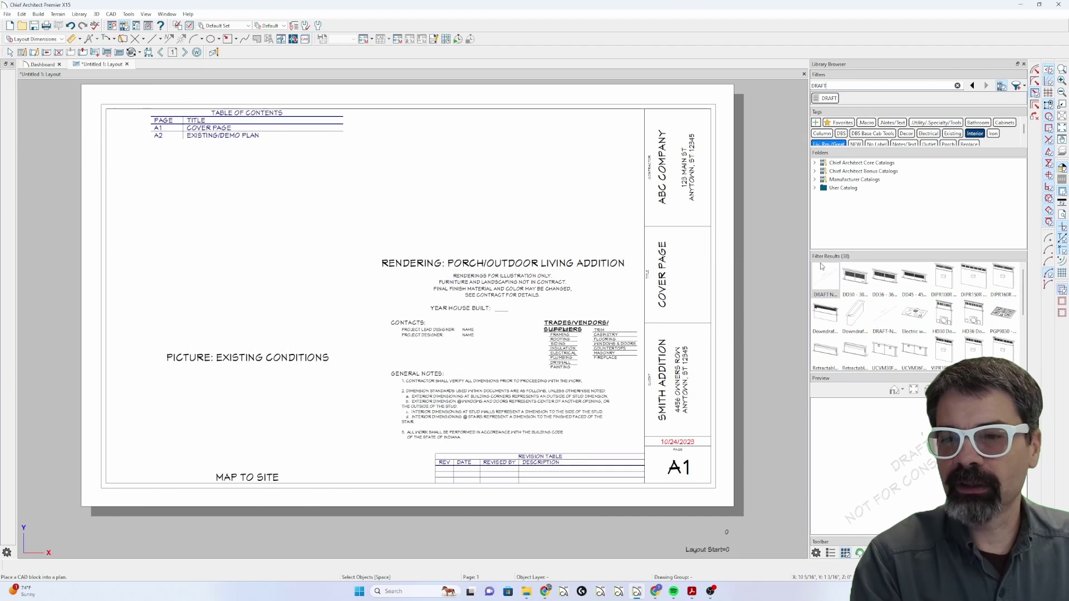
scroll(274, 236, down, 3)
scroll(274, 236, up, 1)
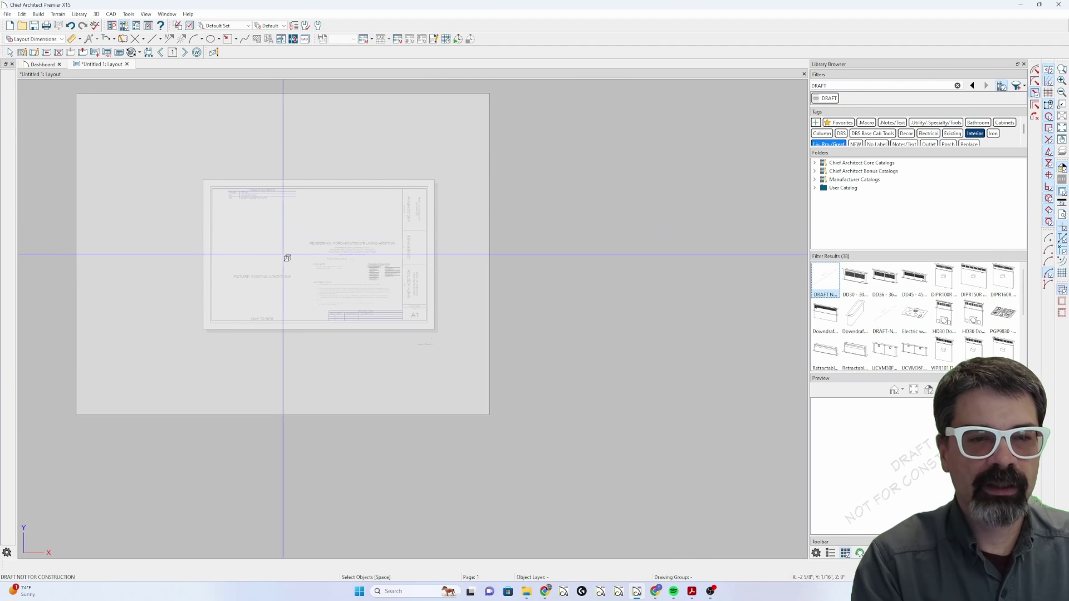
click(284, 256)
click(347, 152)
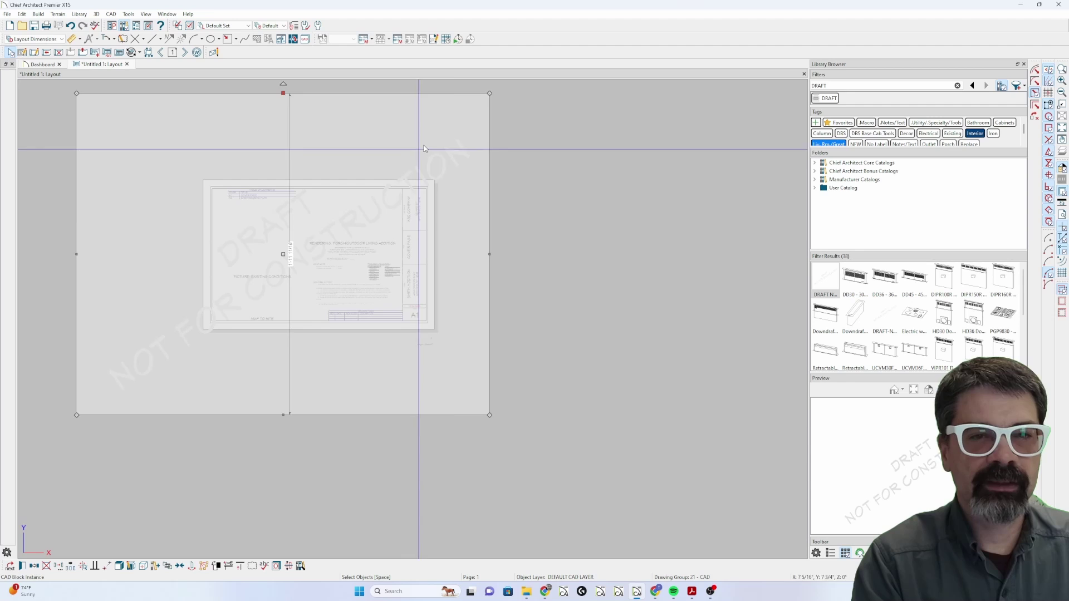
drag(283, 92, 239, 263)
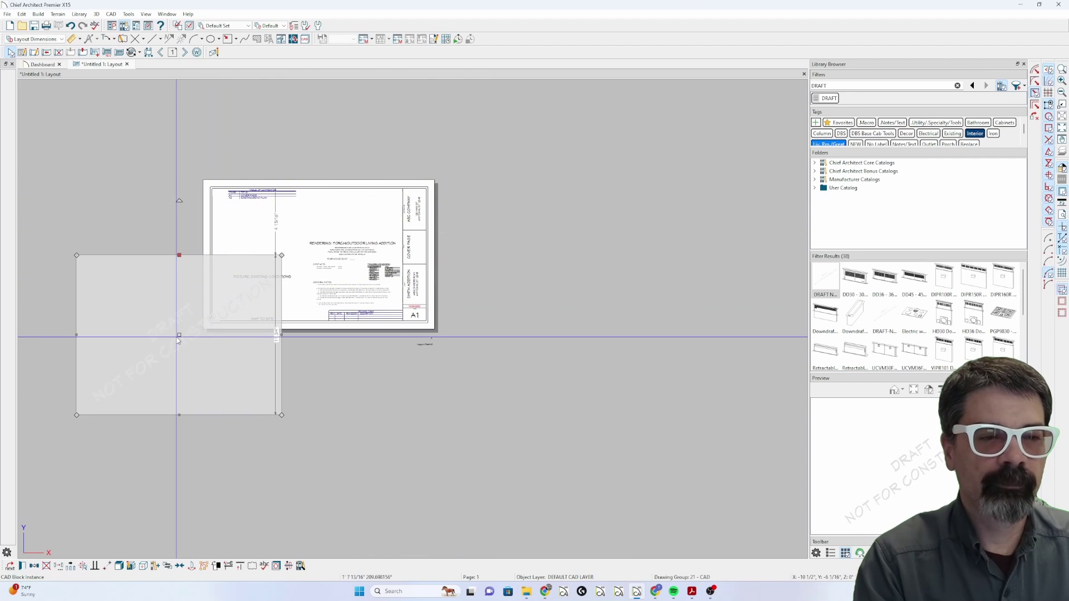
drag(177, 334, 309, 258)
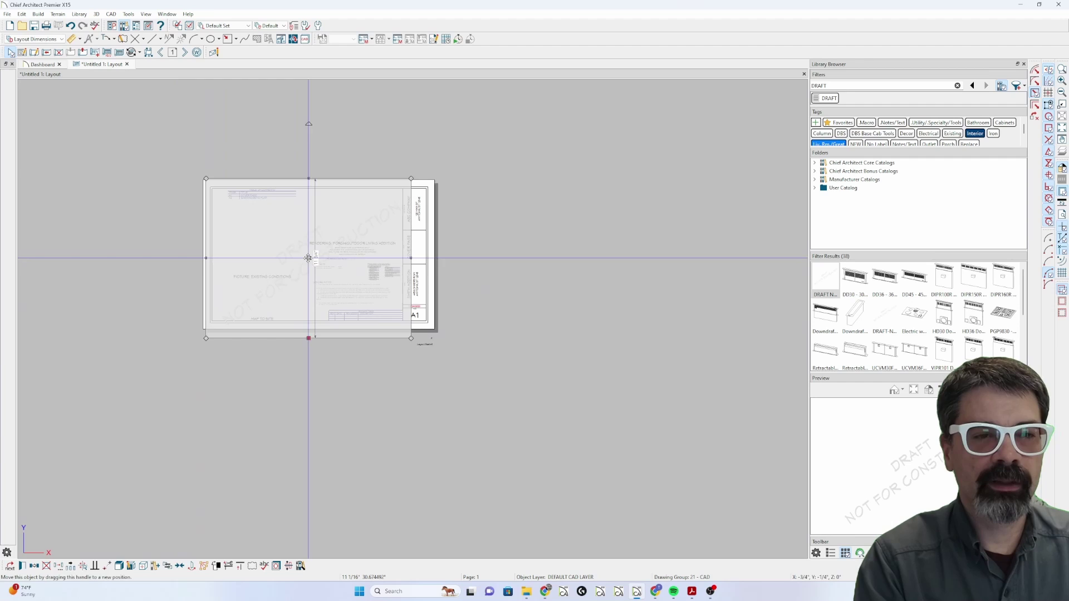
Copy the DRAFT block from the A1 cover page and paste it onto page 0
key(Page_Down)
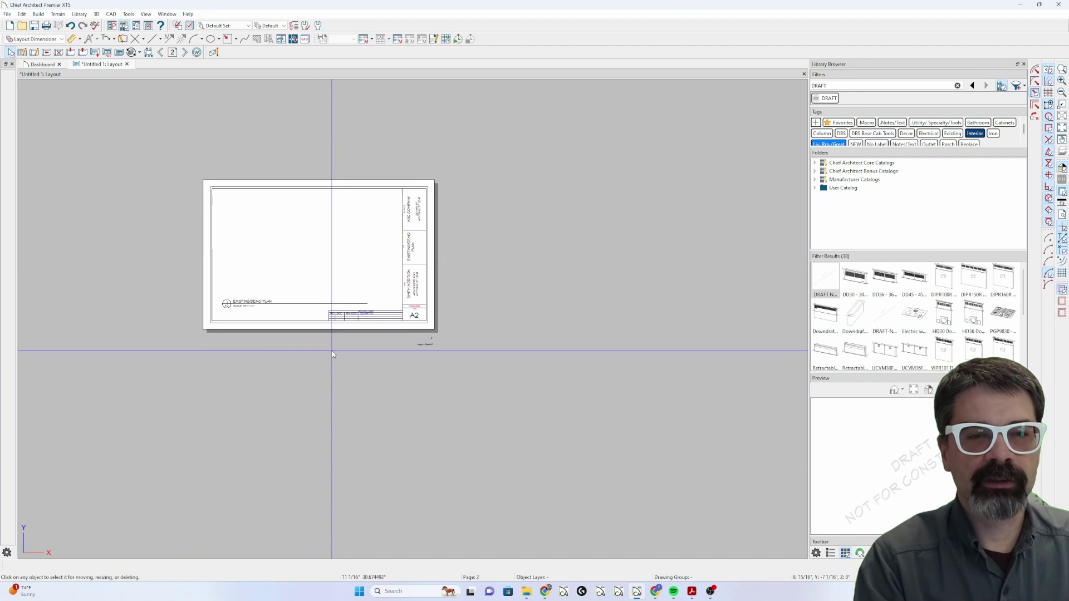
key(Page_Down)
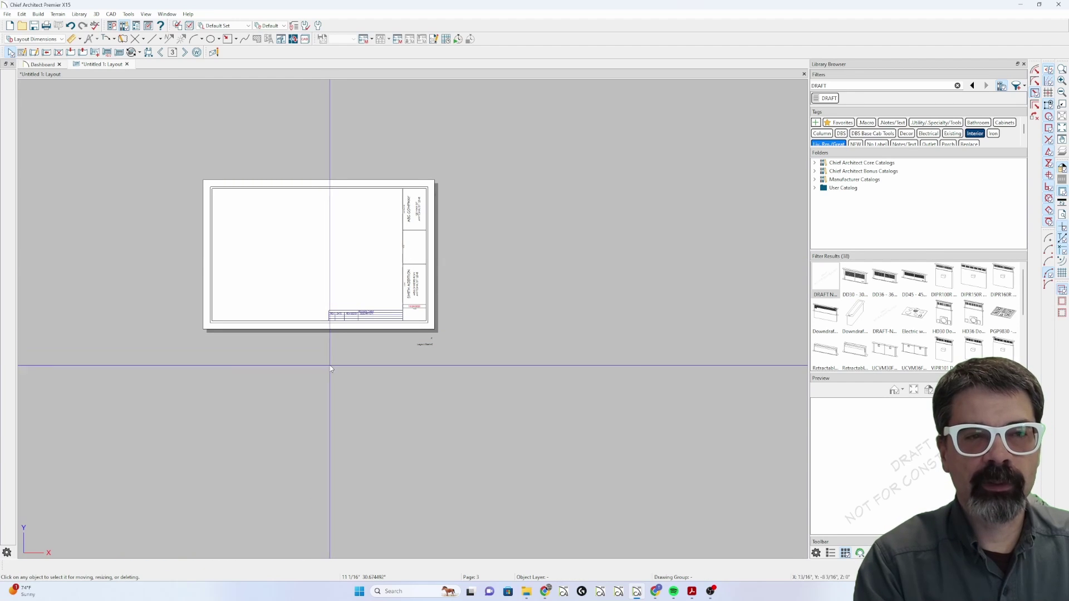
key(Page_Down)
key(Page_Up)
key(Page_Up)
key(Page_Up)
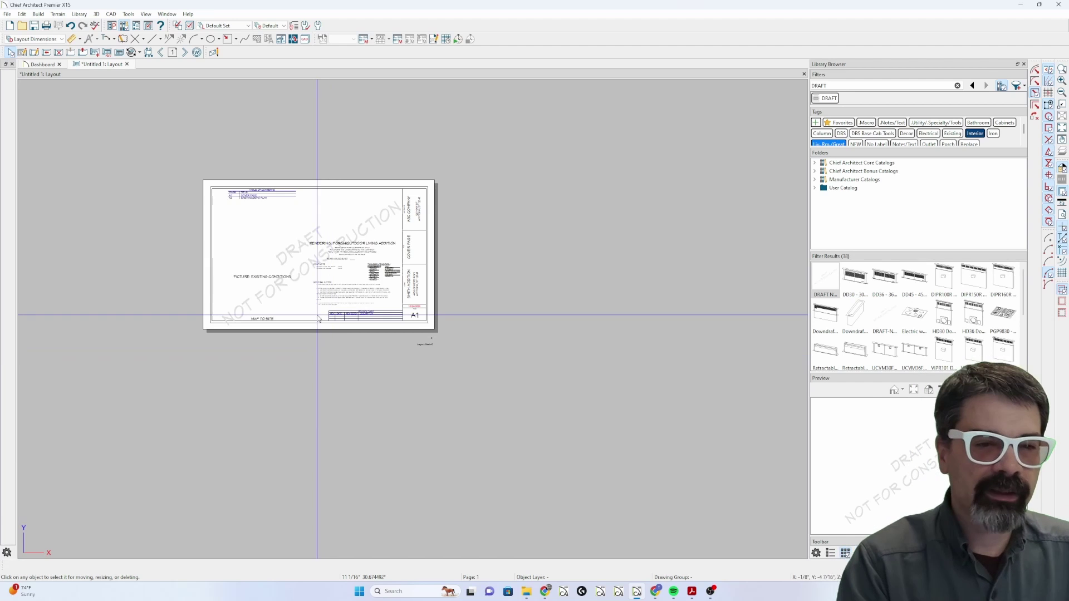
click(318, 222)
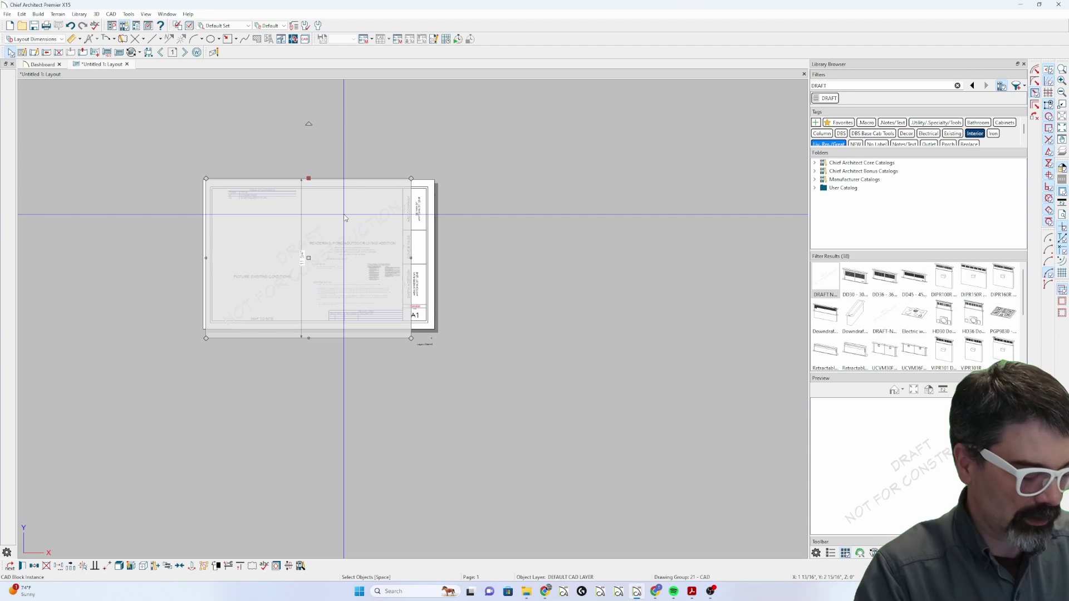
key(Escape)
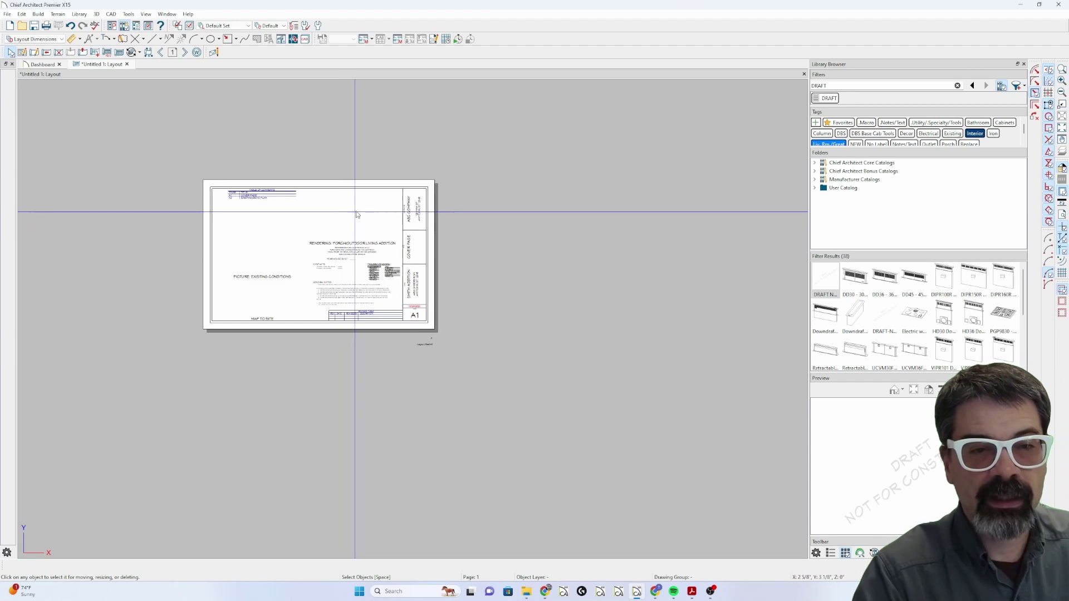
key(Page_Up)
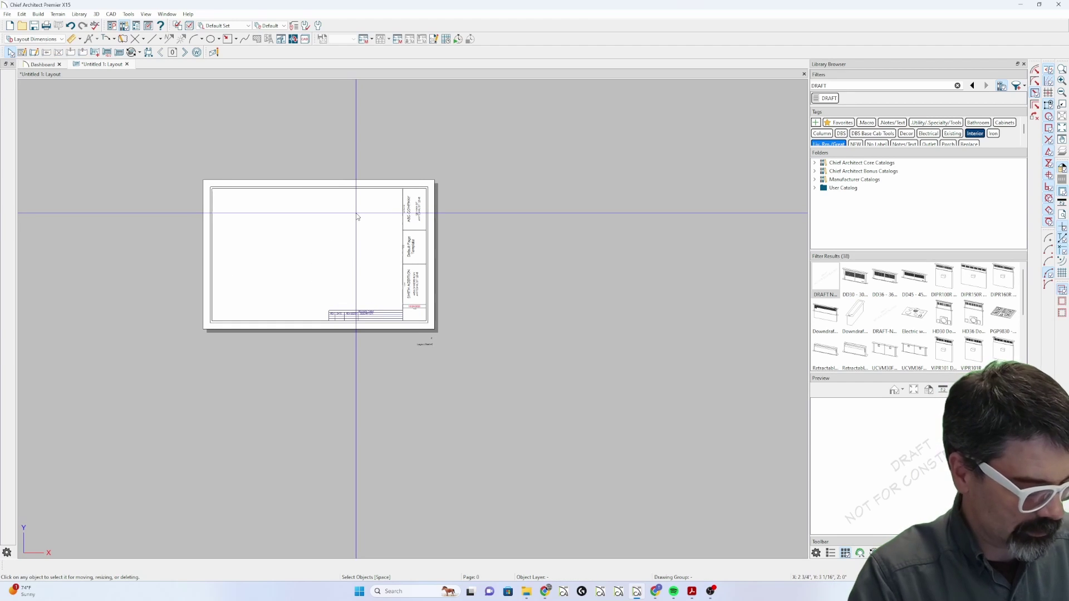
key(ctrl+v)
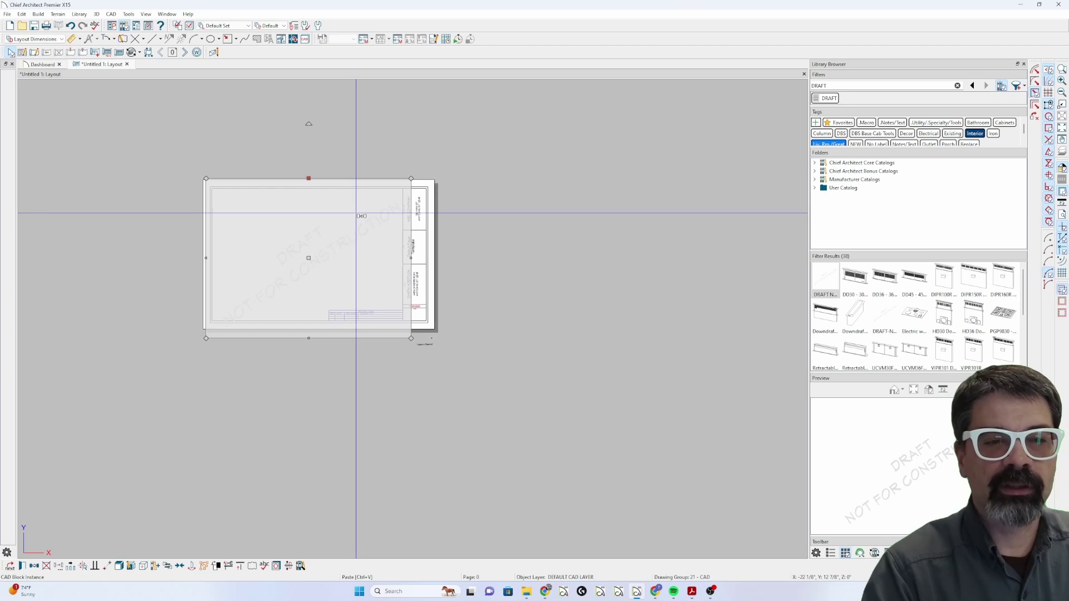
scroll(309, 243, up, 4)
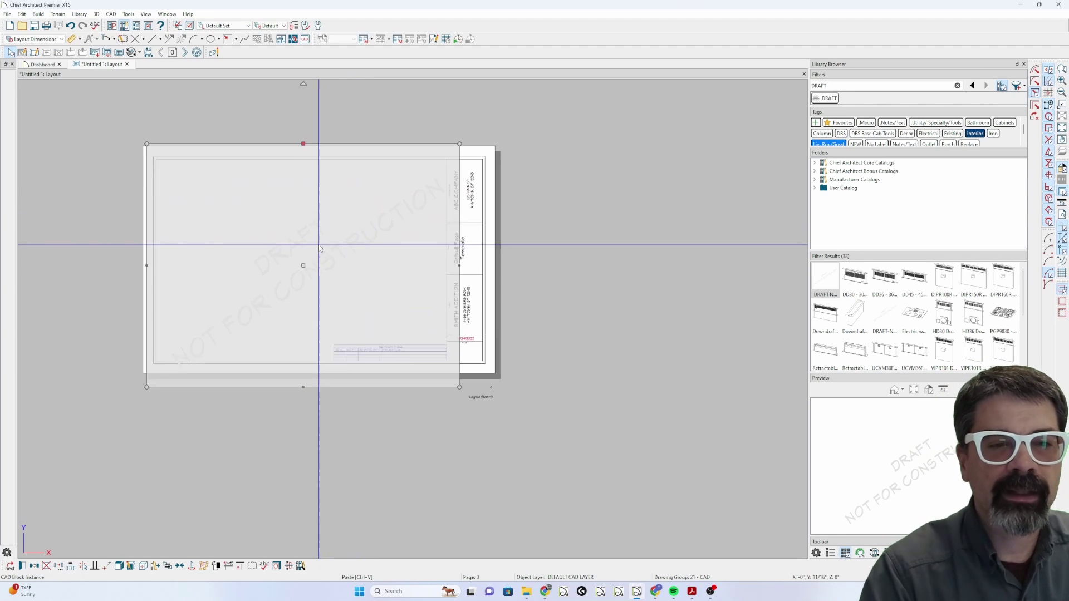
Nudge the pasted DRAFT block into position on page 0 and check the template's title block
drag(299, 266, 299, 261)
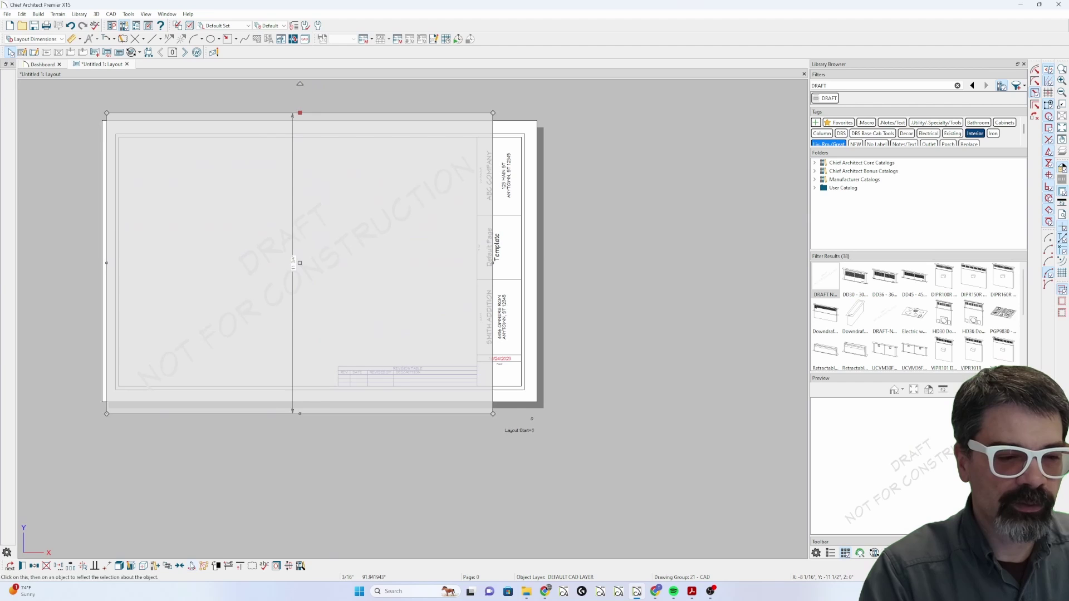
click(222, 554)
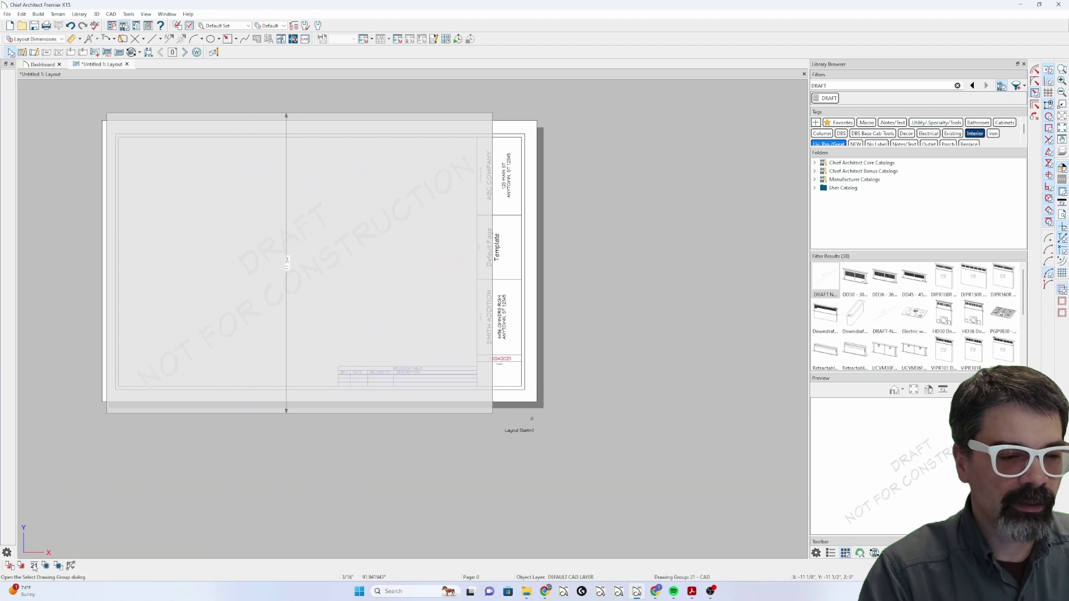
click(10, 566)
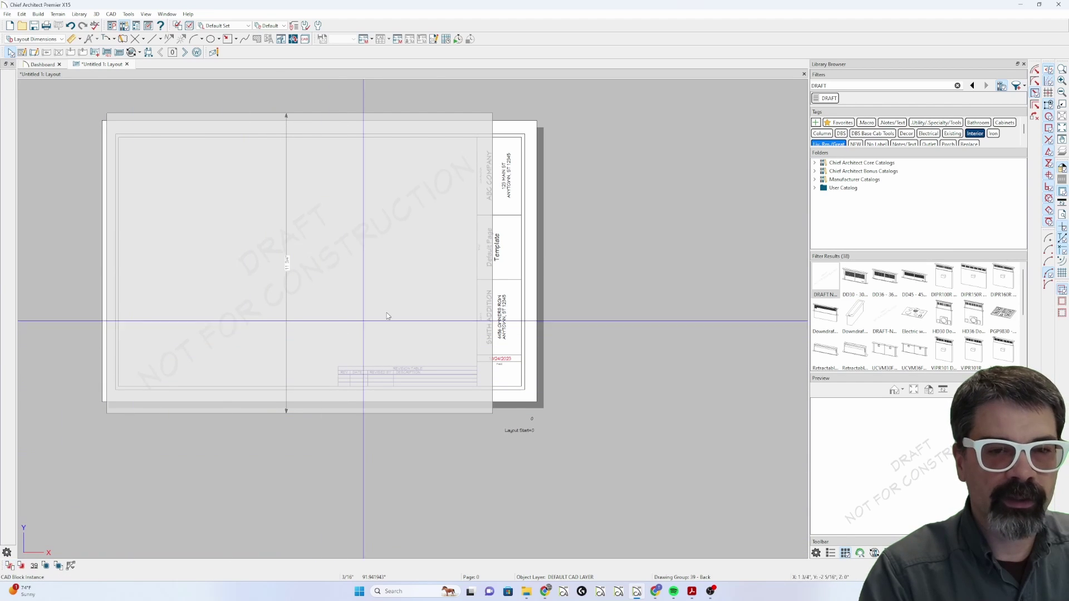
Move to the A1 cover page and inspect its RENDERING and TRADES/VENDORS/SUPPLIERS text
key(Page_Down)
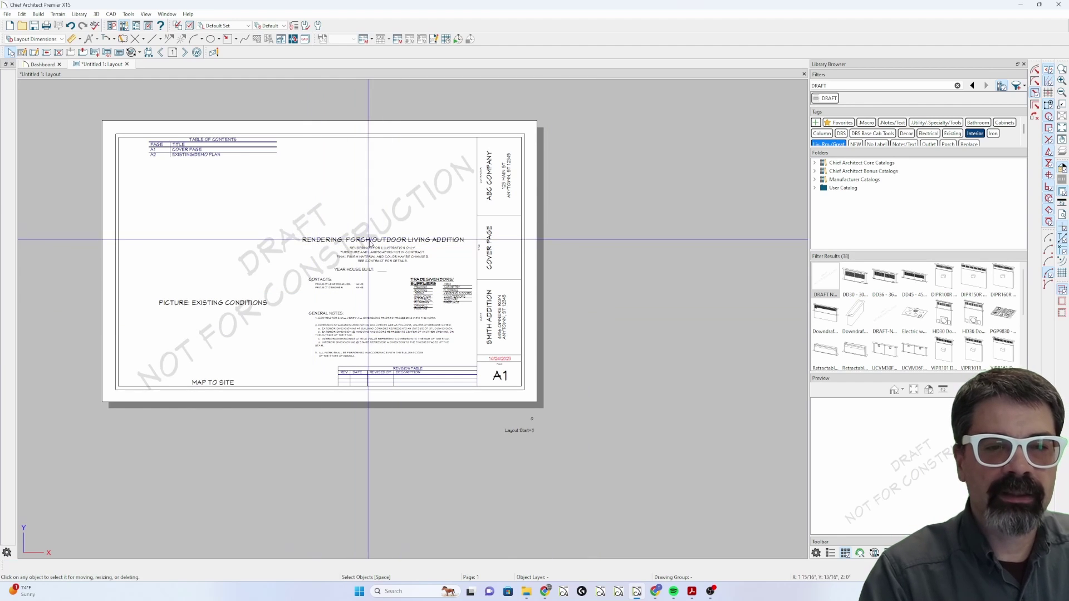
click(369, 240)
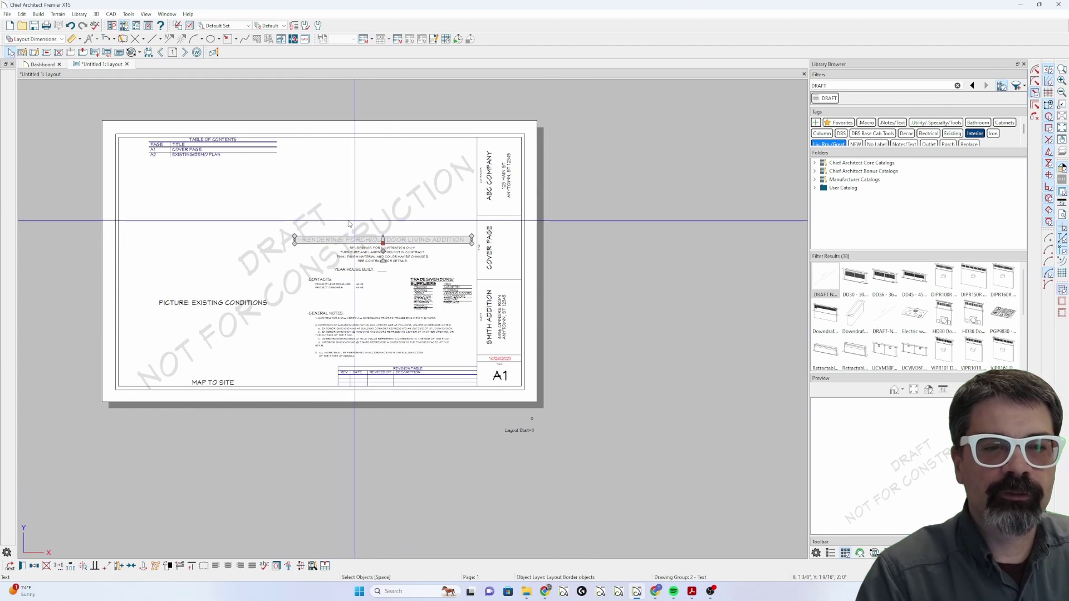
key(Escape)
scroll(354, 247, up, 3)
scroll(354, 248, up, 2)
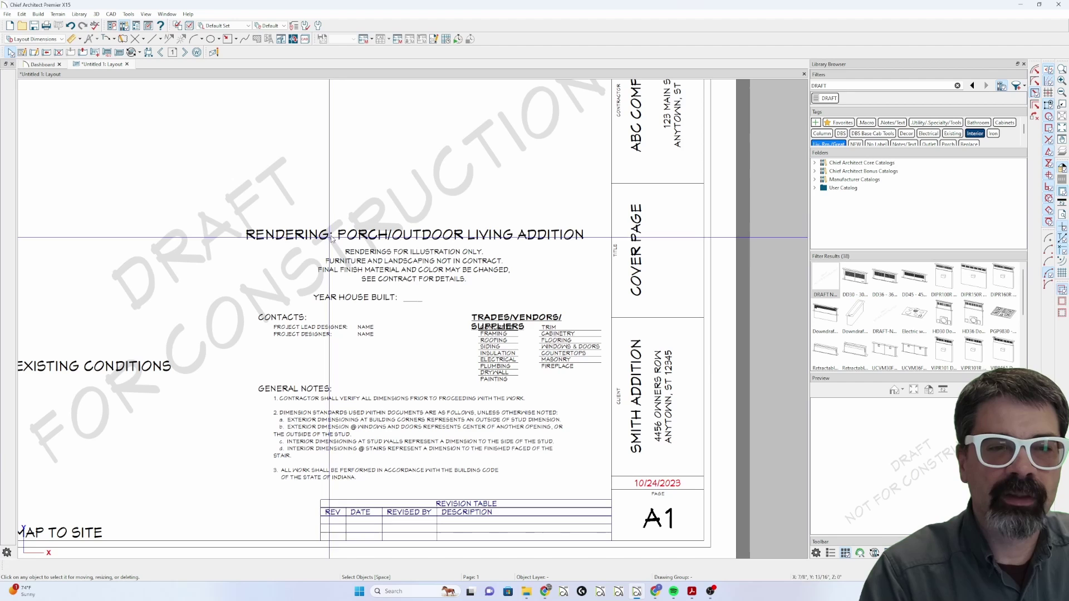
scroll(522, 300, down, 3)
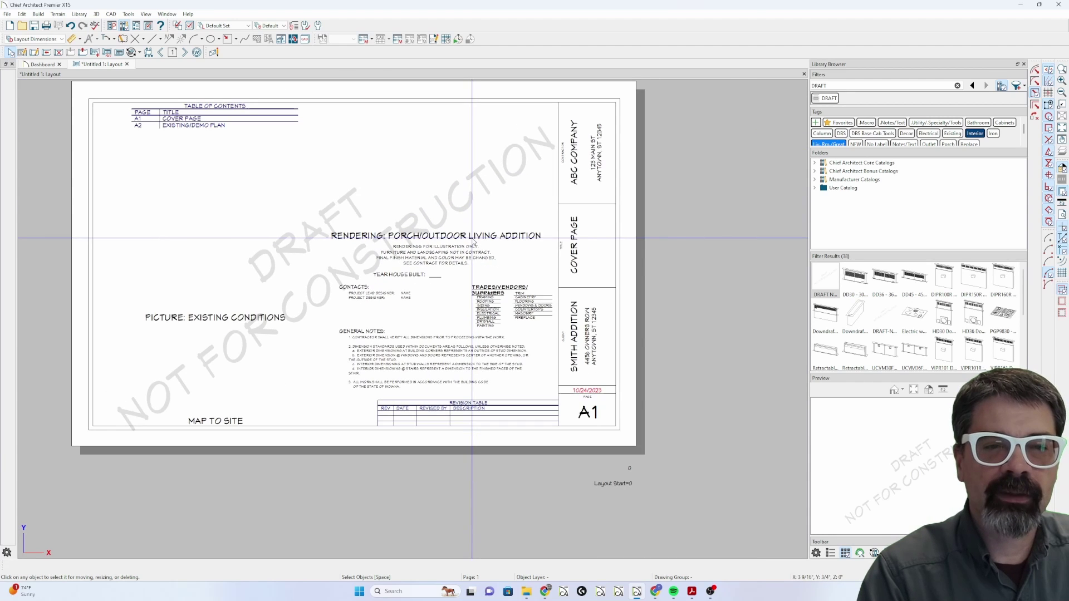
scroll(522, 301, up, 1)
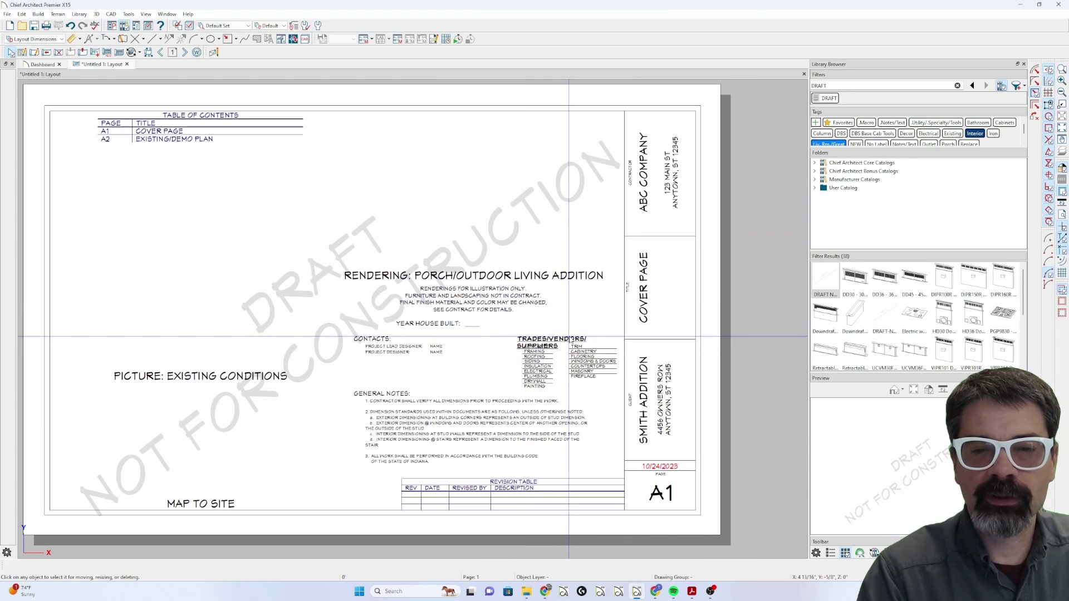
click(556, 340)
key(Escape)
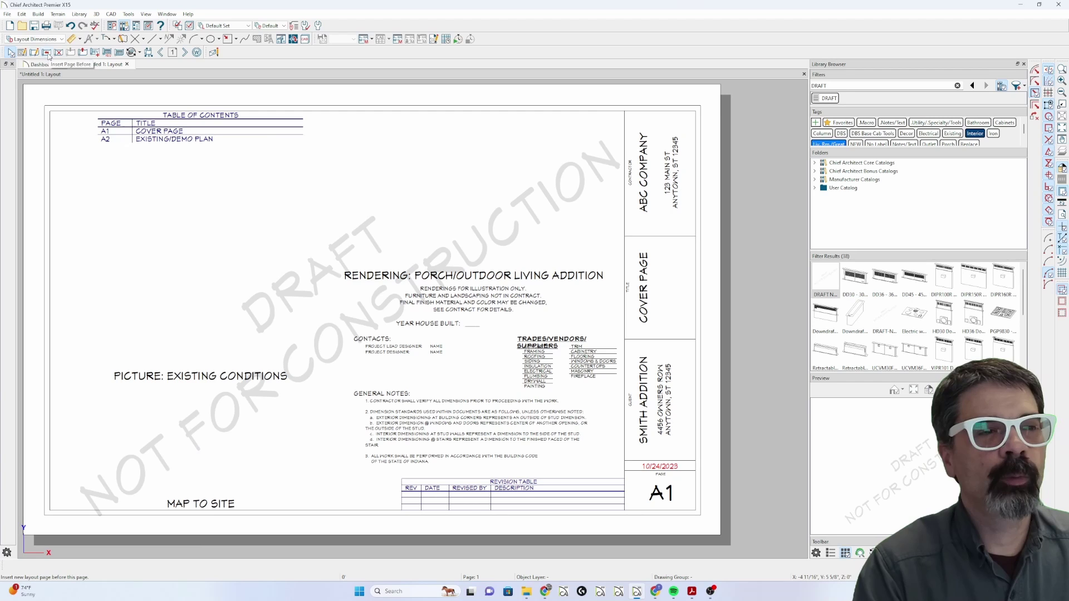
Insert a blank page before the A1 cover and make it a page template titled TEMPLATE W/O DRAFT
click(48, 52)
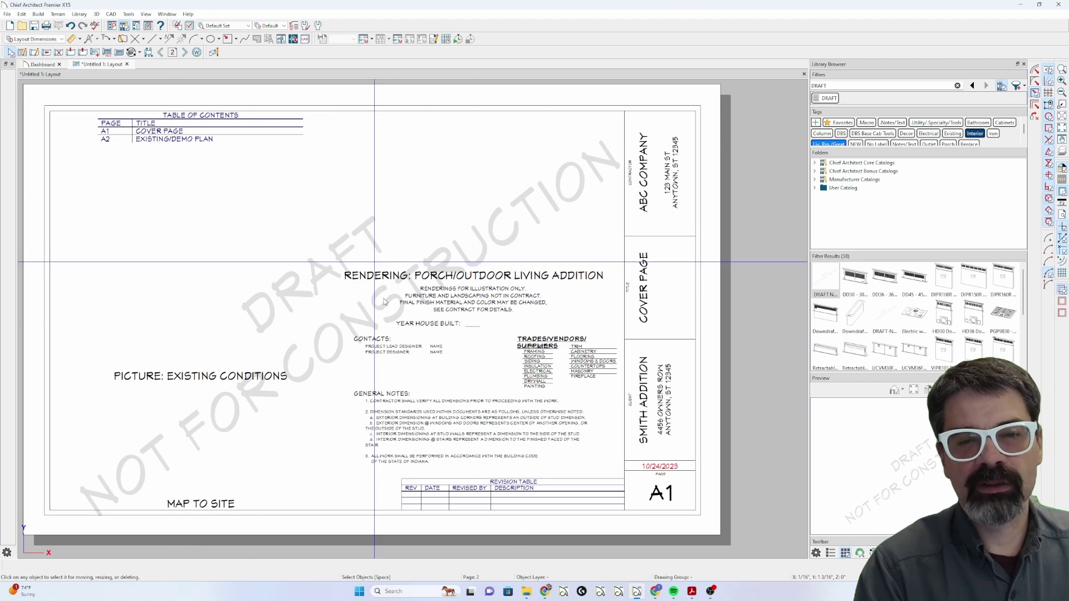
click(158, 55)
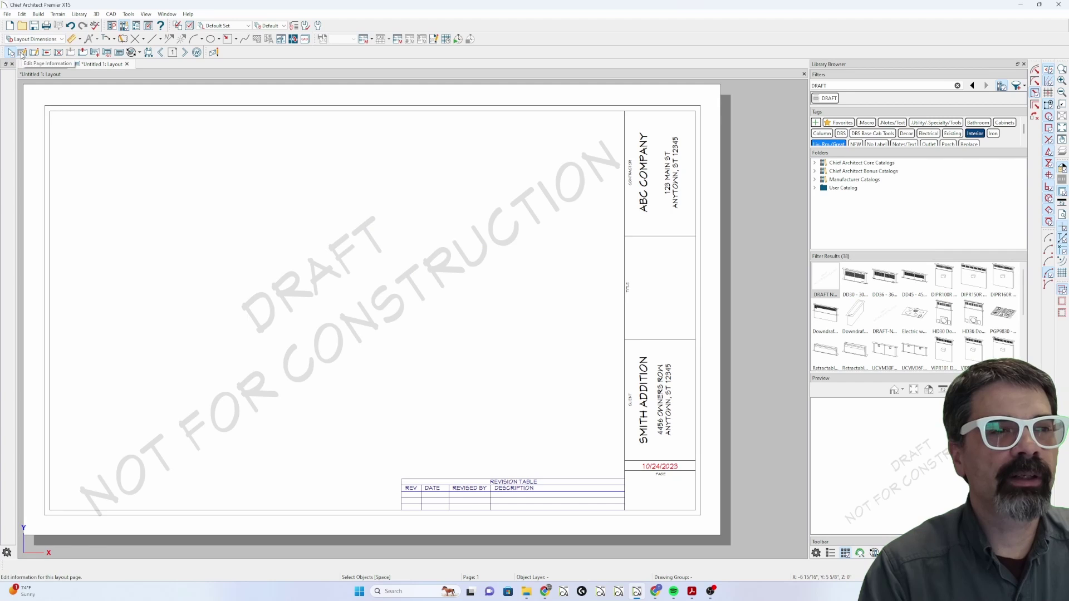
click(129, 13)
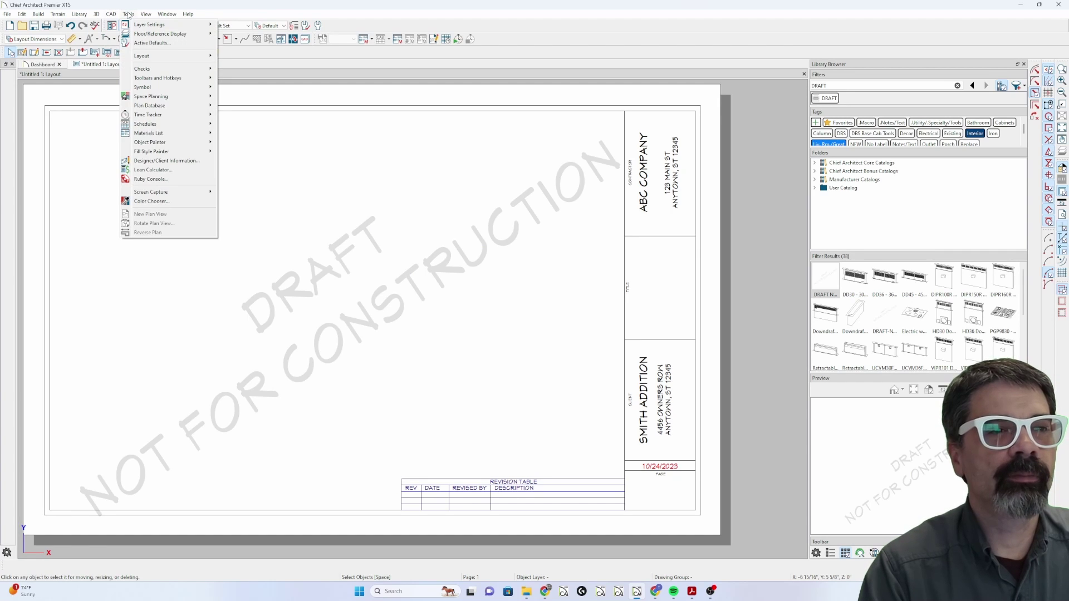
mouse_move(150, 56)
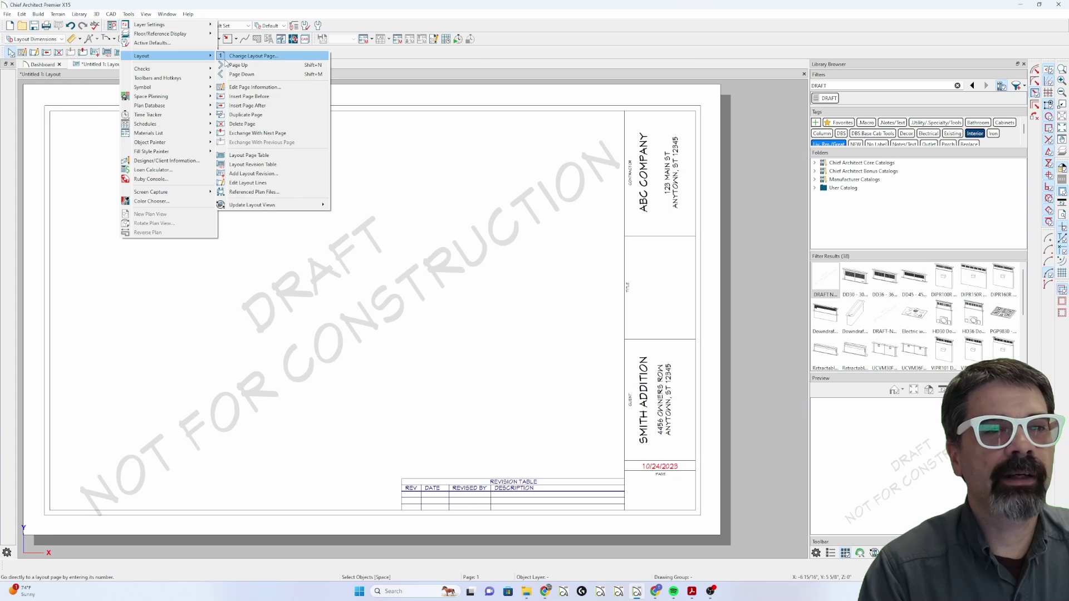
click(256, 88)
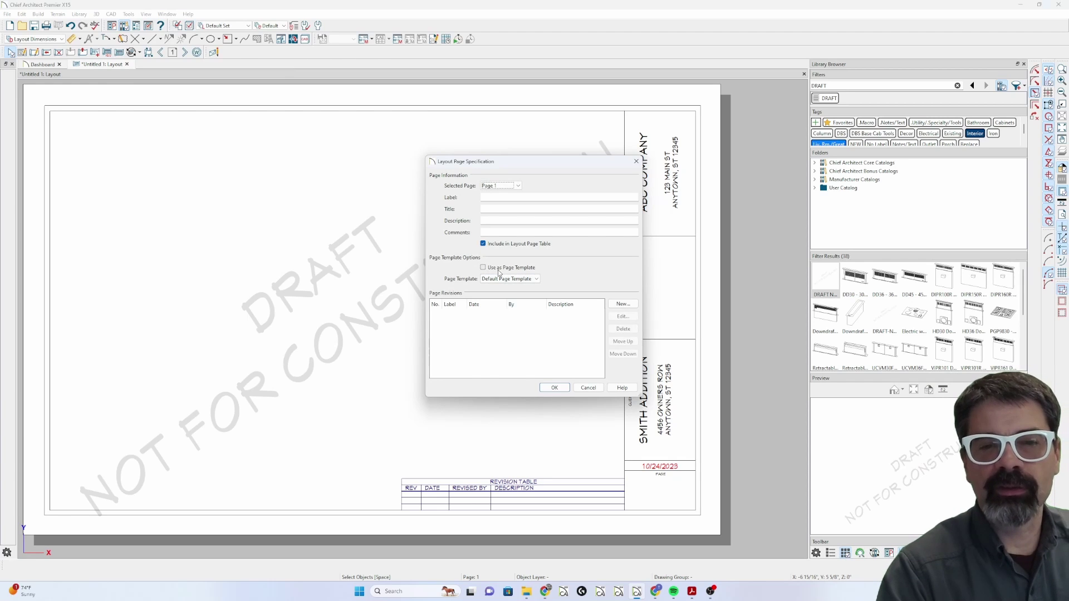
click(509, 272)
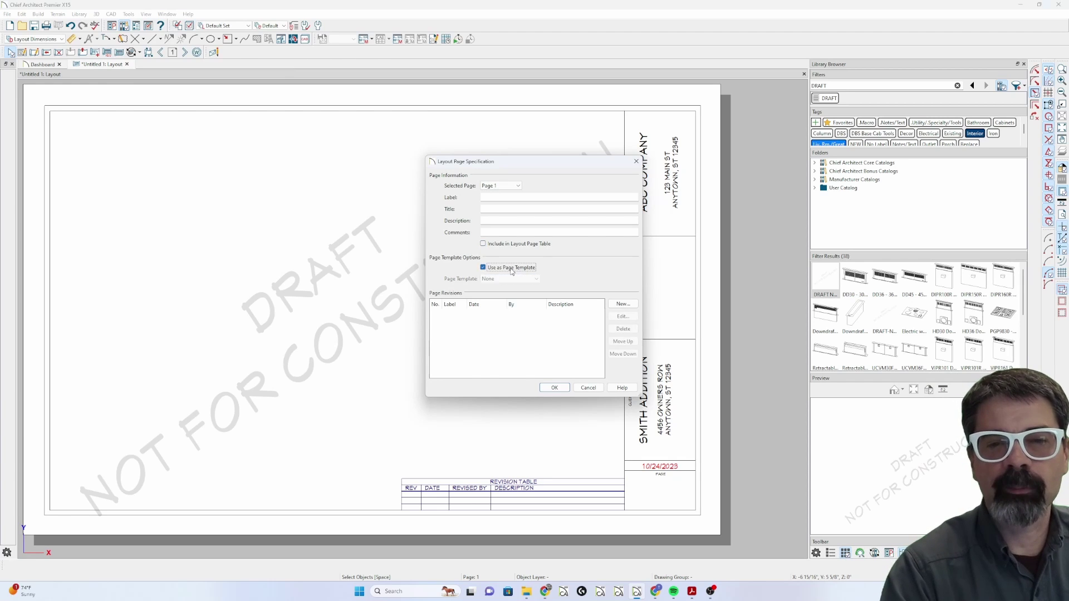
click(493, 209)
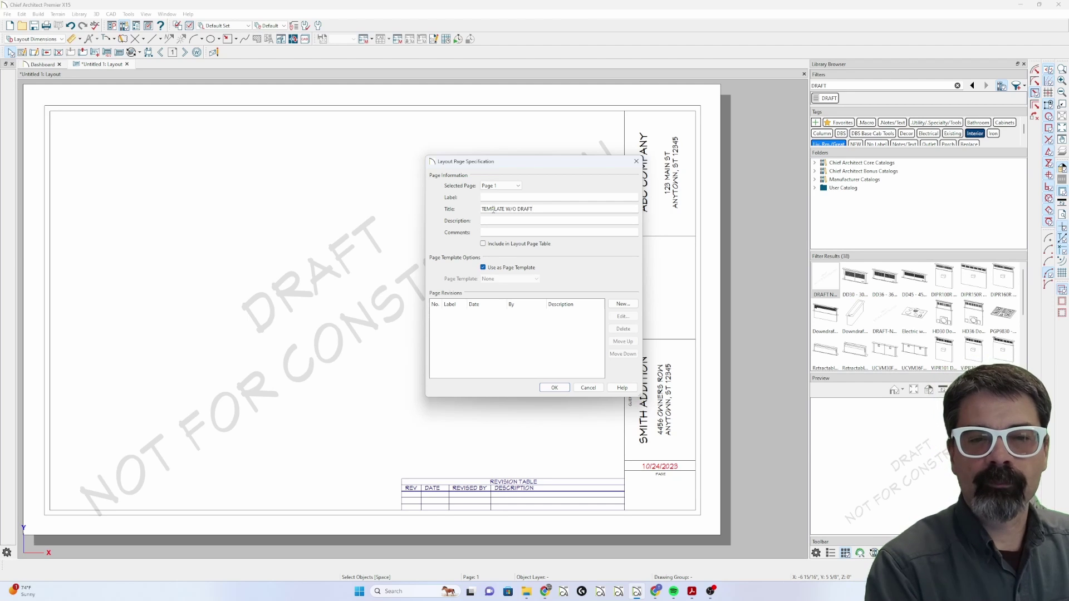
key(Return)
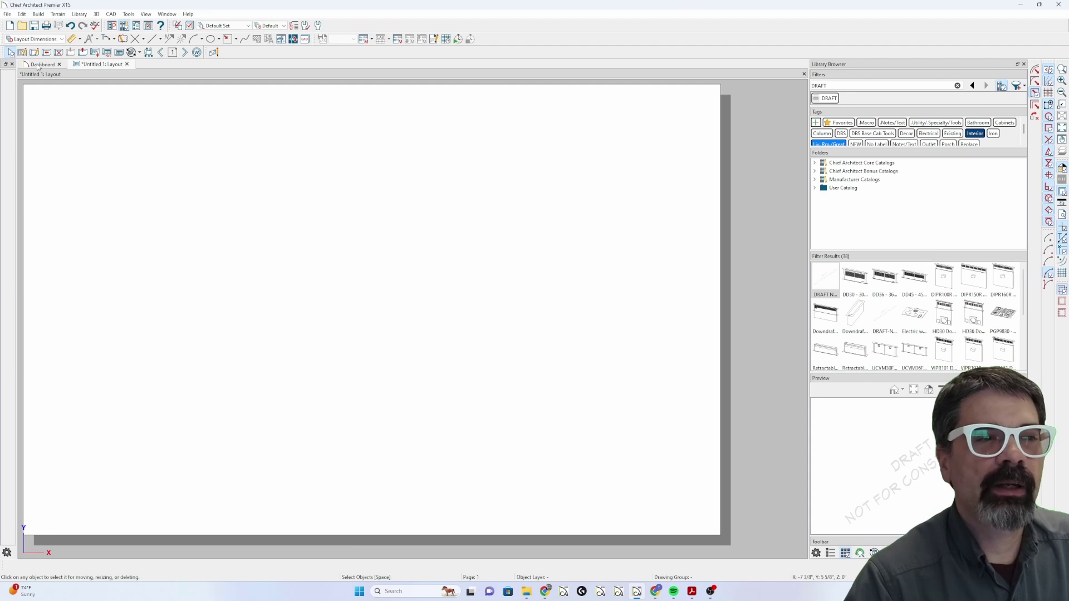
click(22, 53)
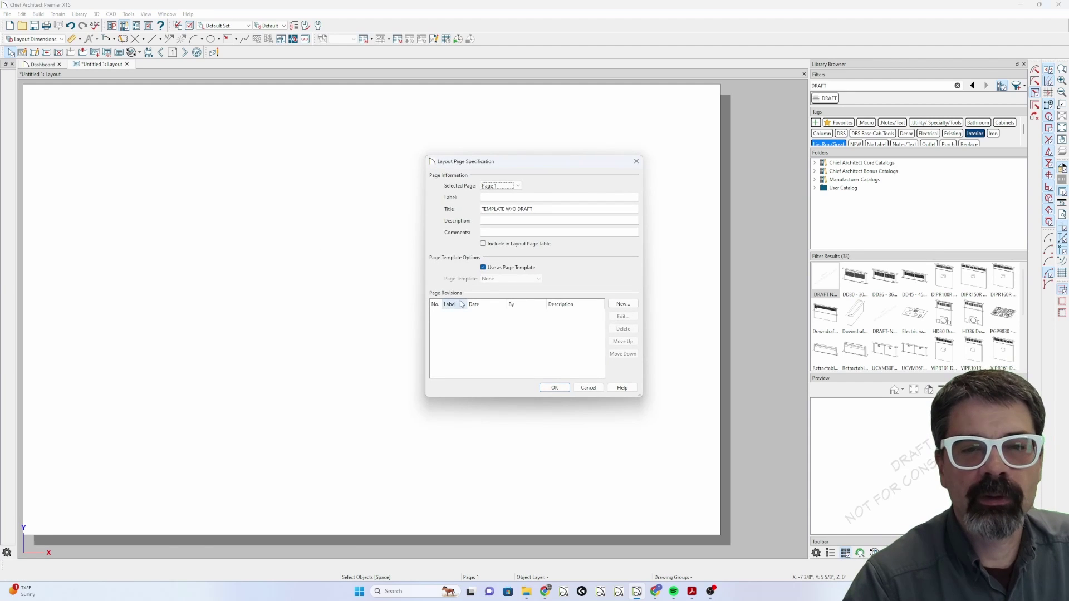
Box-select every object on DRAFT template page 0 and copy it, accepting the Sheet Boundary warning
click(554, 387)
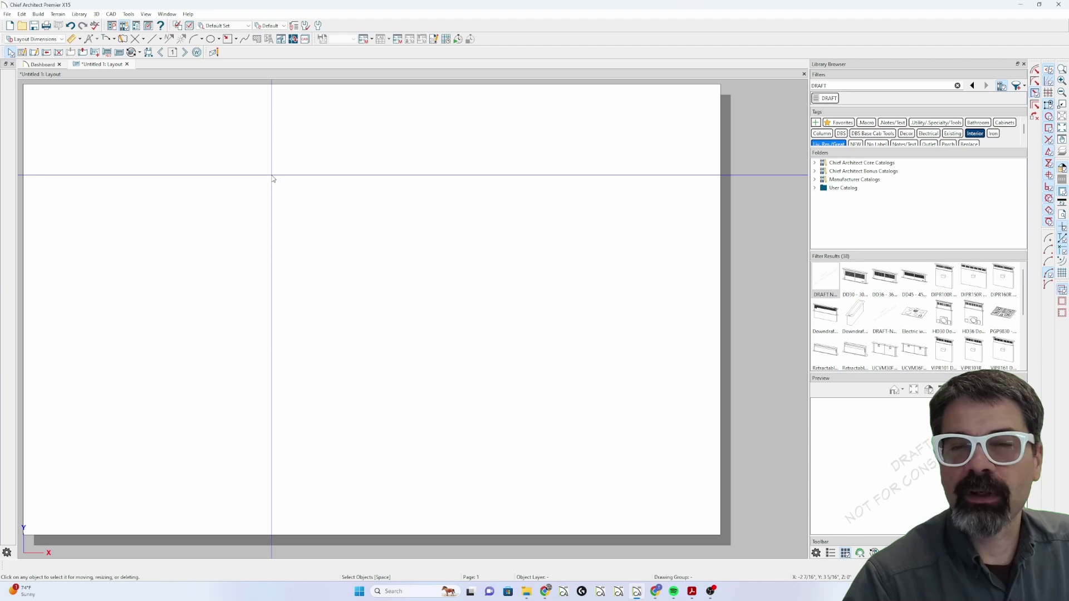
key(Page_Up)
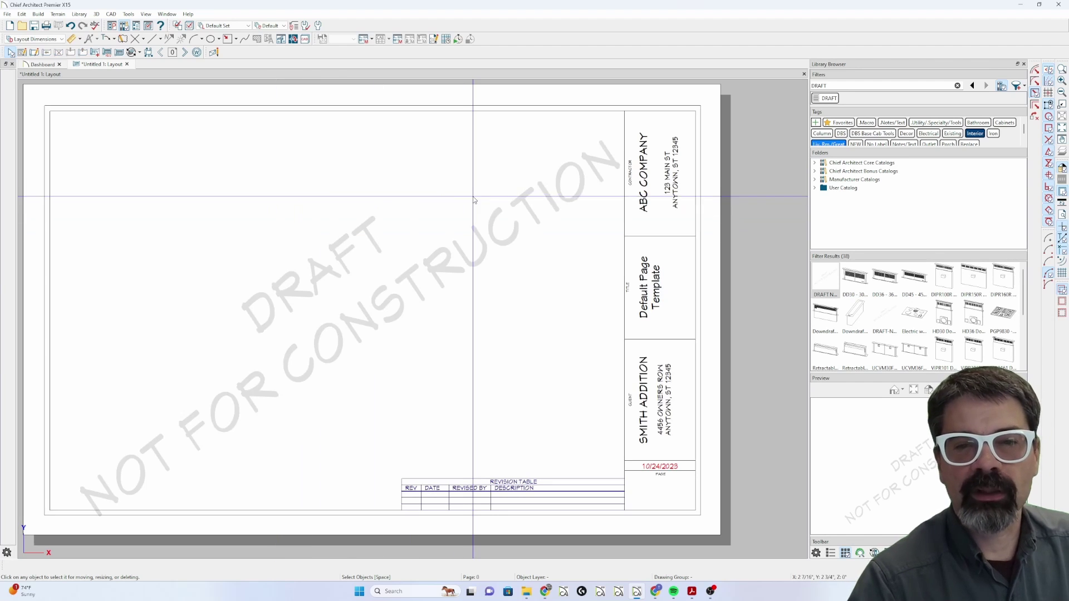
scroll(427, 161, down, 2)
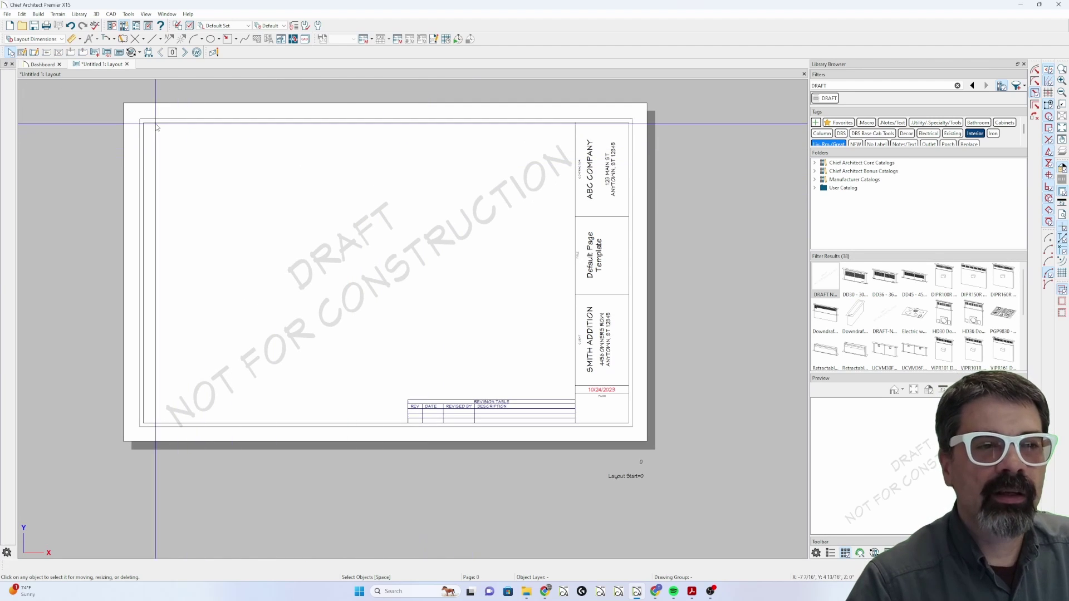
drag(139, 122, 673, 516)
key(ctrl+c)
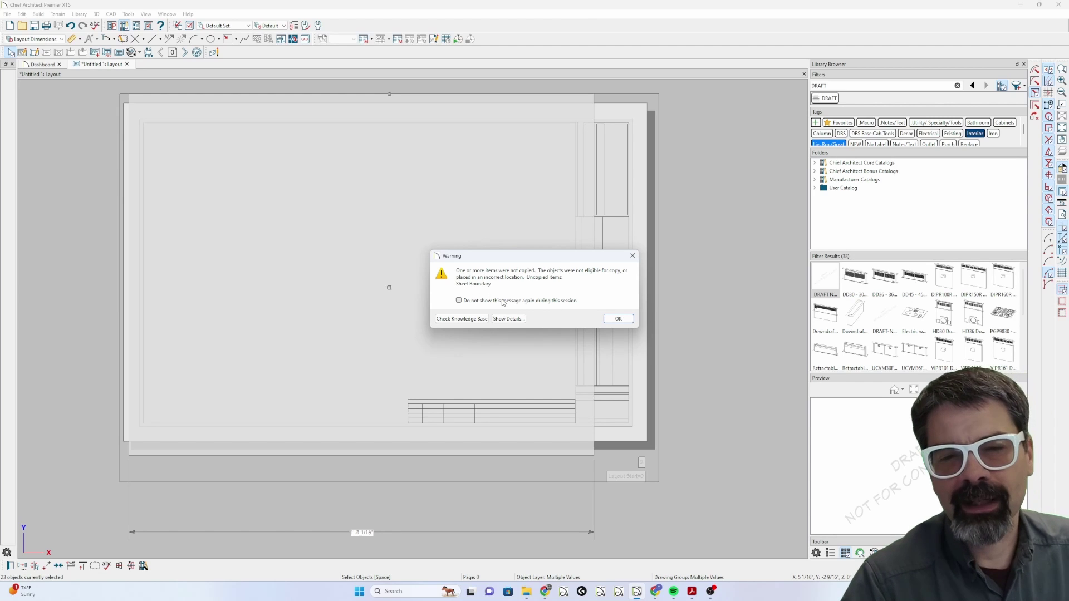
click(618, 319)
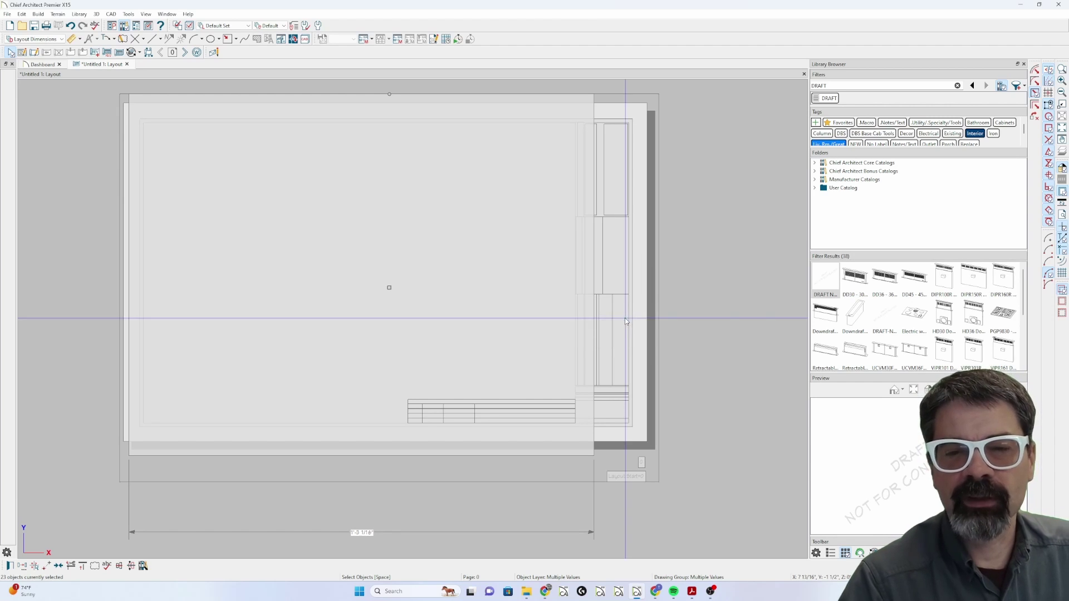
Paste the title block onto page 1, delete its DRAFT watermark, and confirm no watermark shows
click(185, 53)
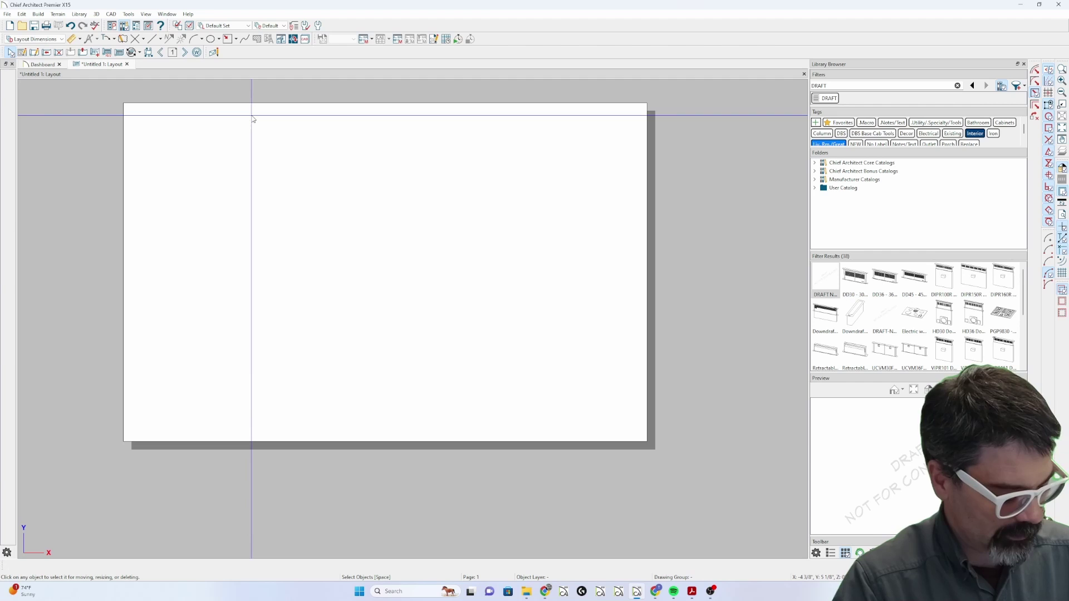
key(ctrl+v)
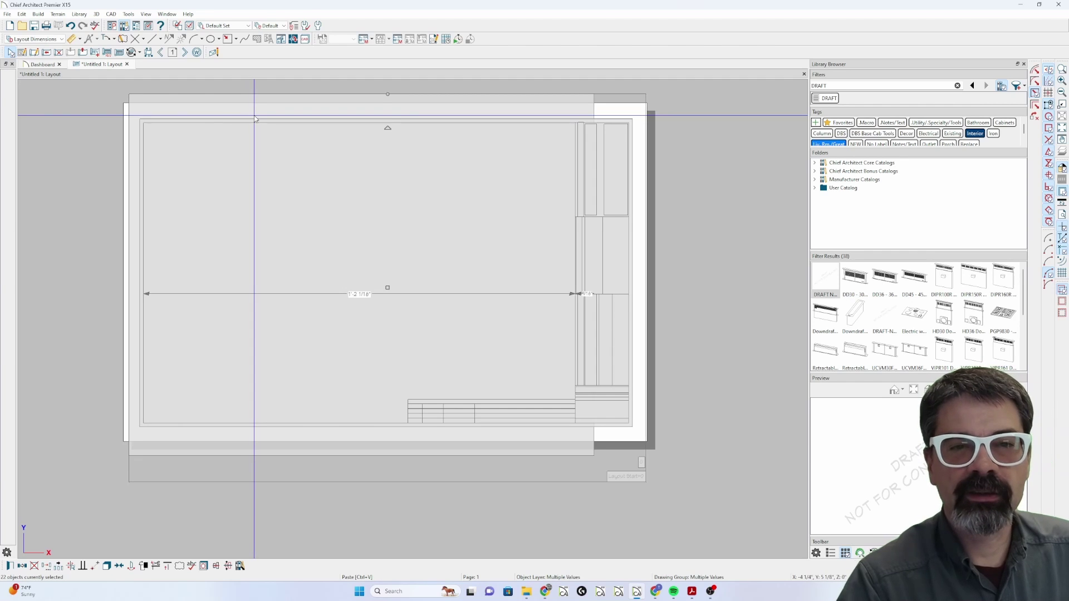
click(388, 190)
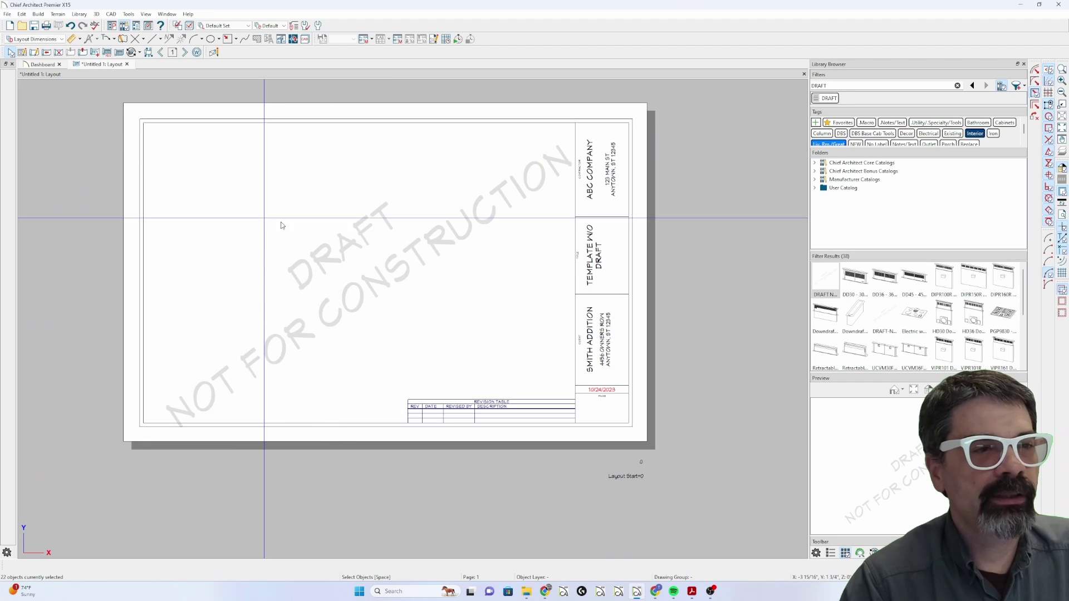
click(357, 249)
key(Delete)
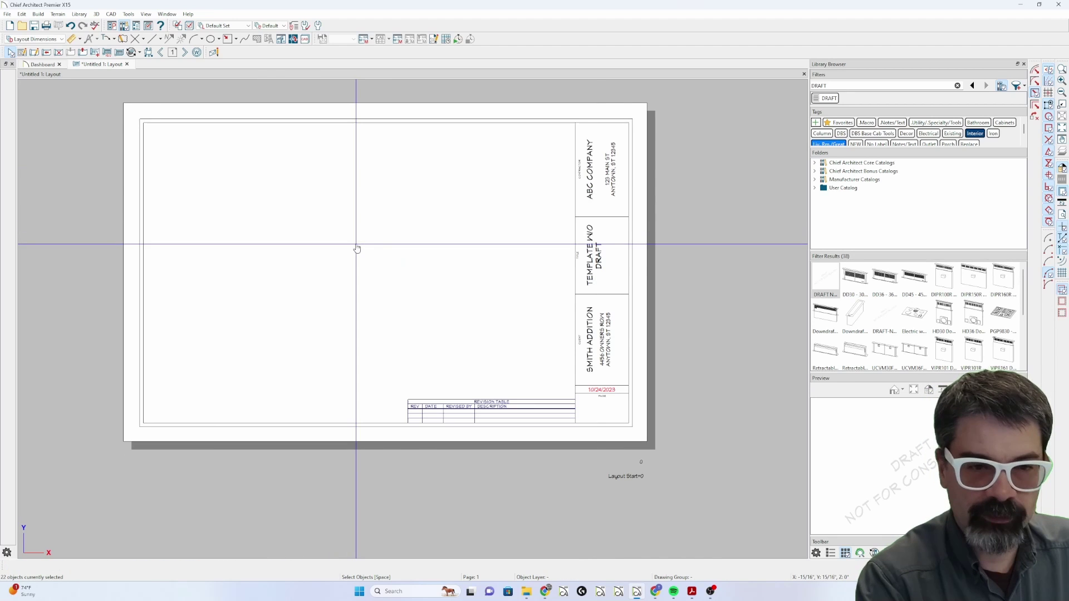
click(197, 52)
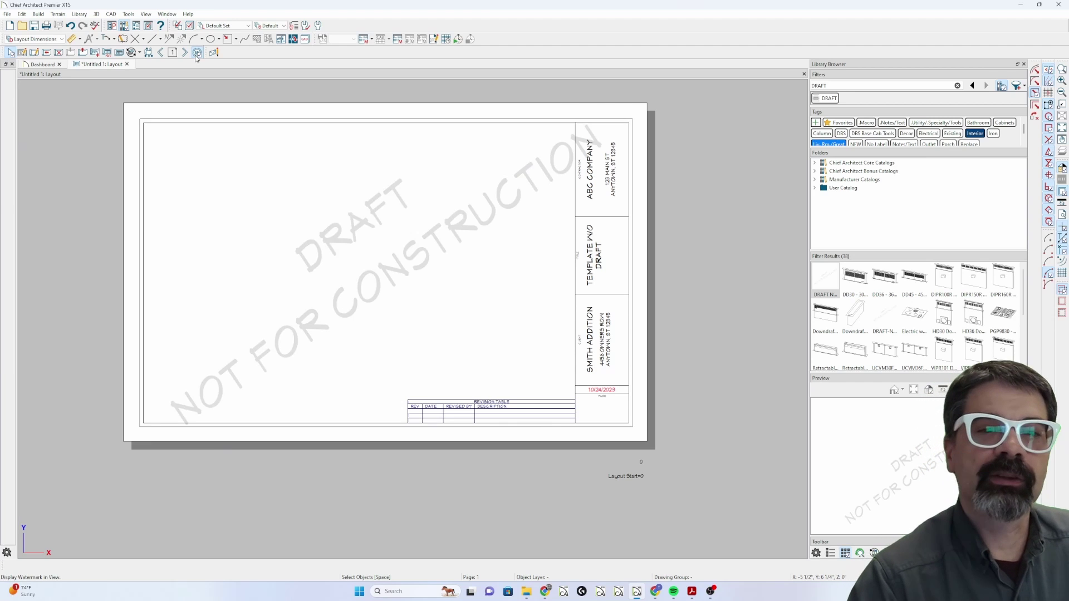
click(197, 52)
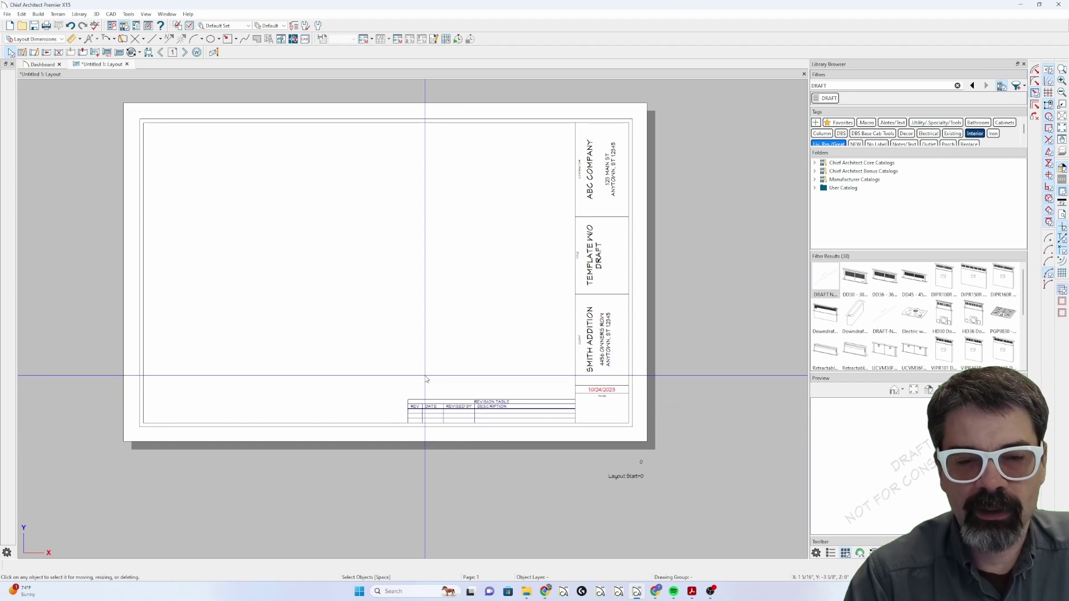
key(Page_Up)
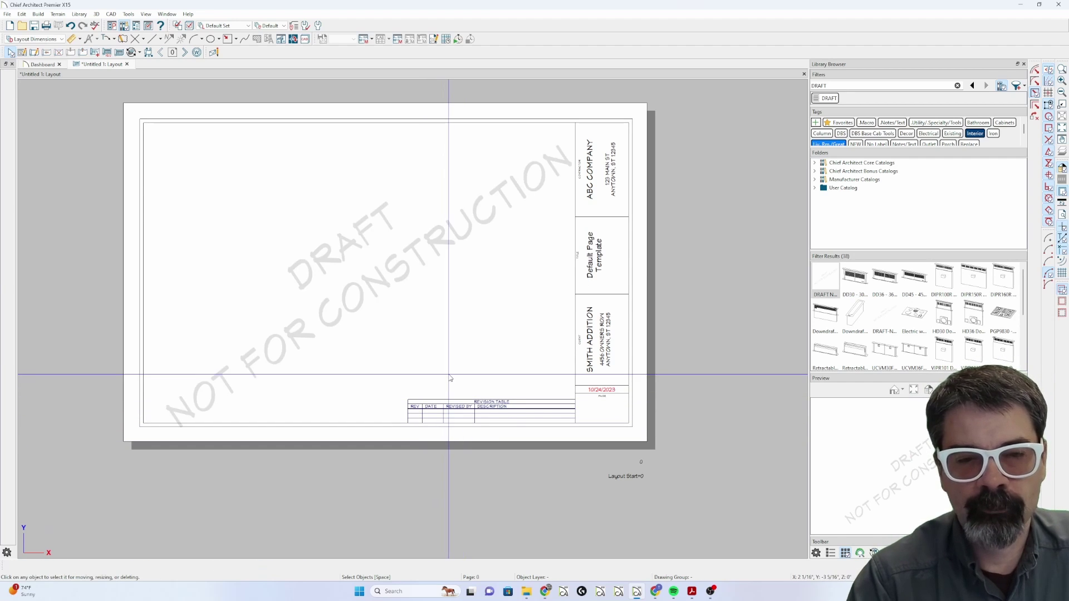
click(459, 408)
key(Delete)
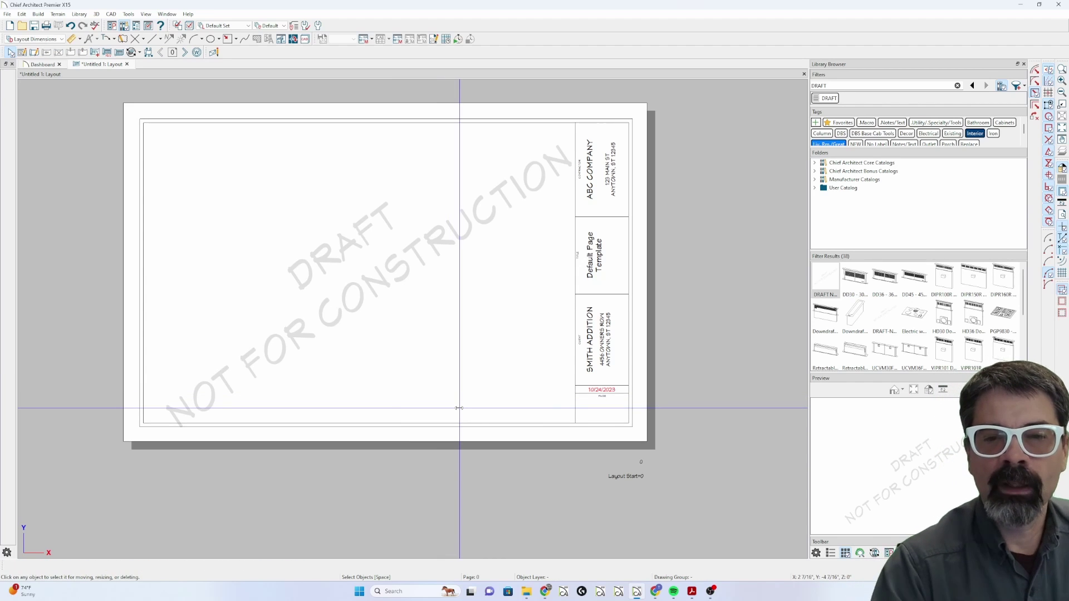
click(590, 329)
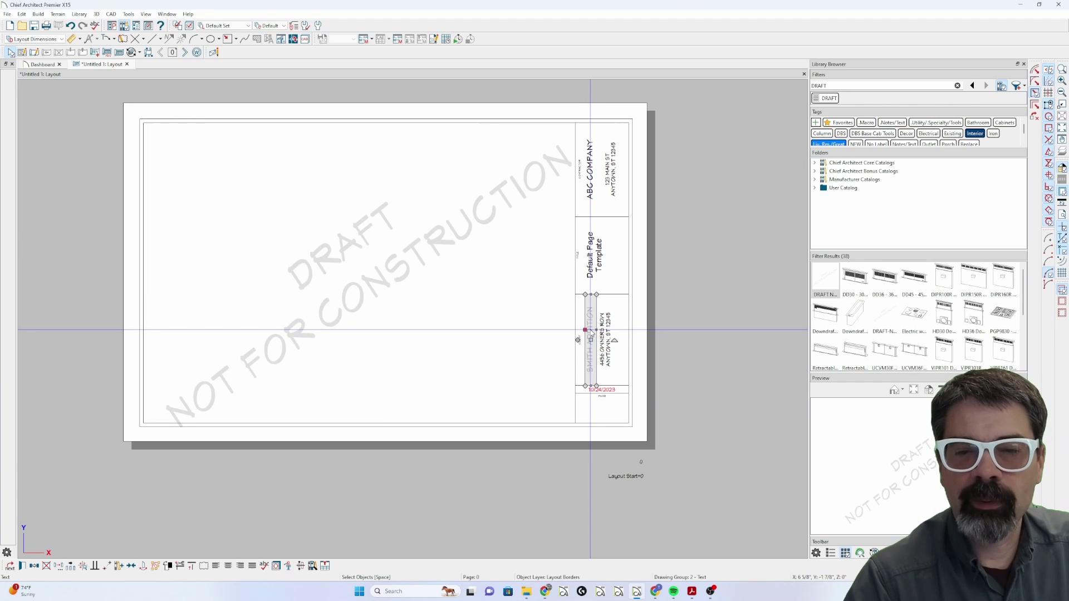
double_click(590, 329)
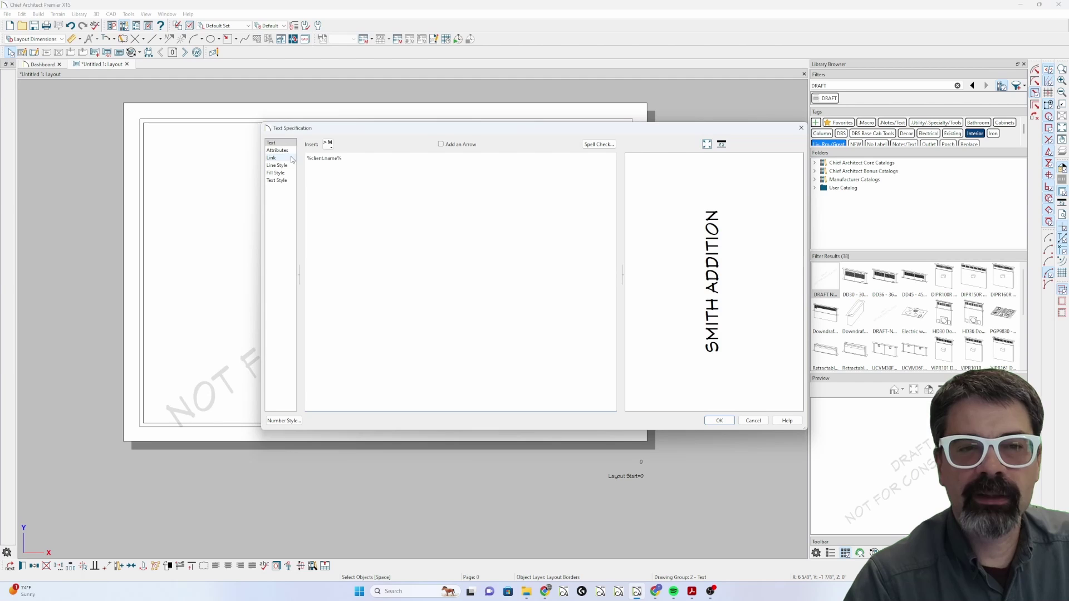
click(718, 420)
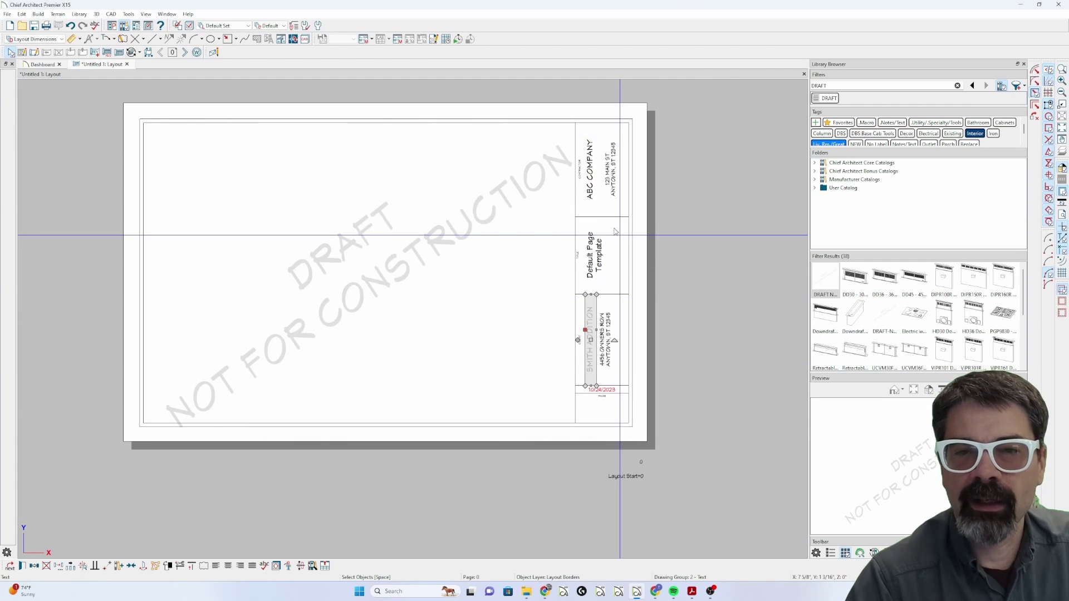
click(591, 179)
double_click(591, 179)
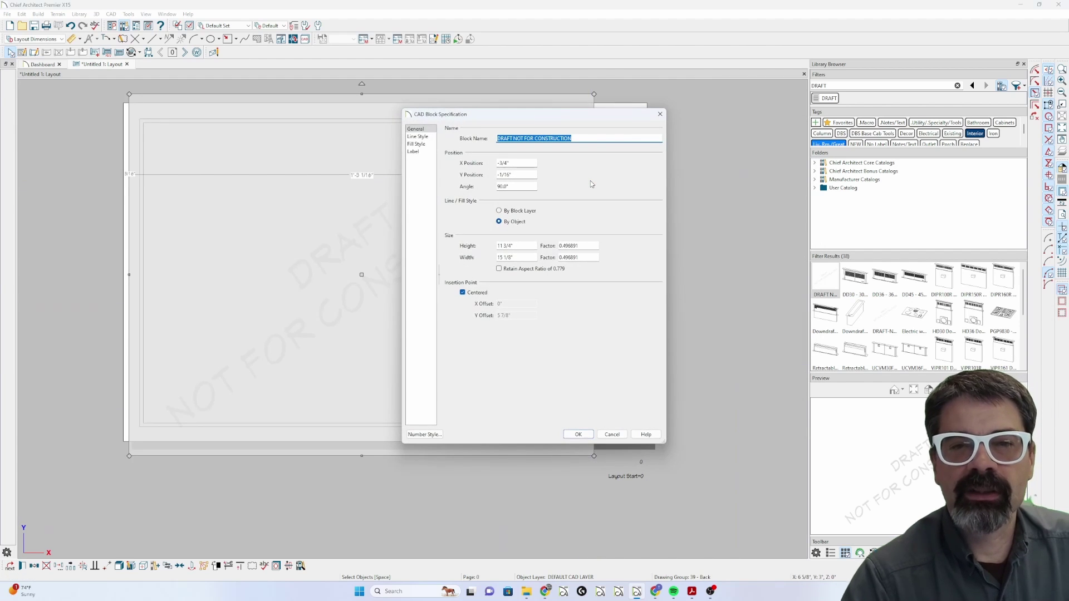
key(Return)
click(593, 177)
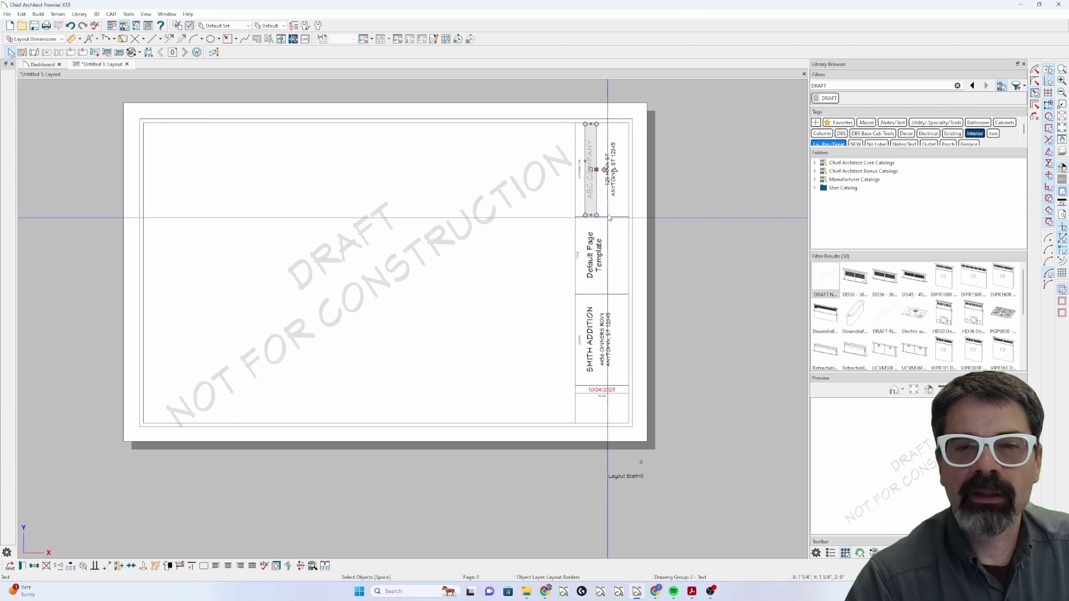
double_click(591, 212)
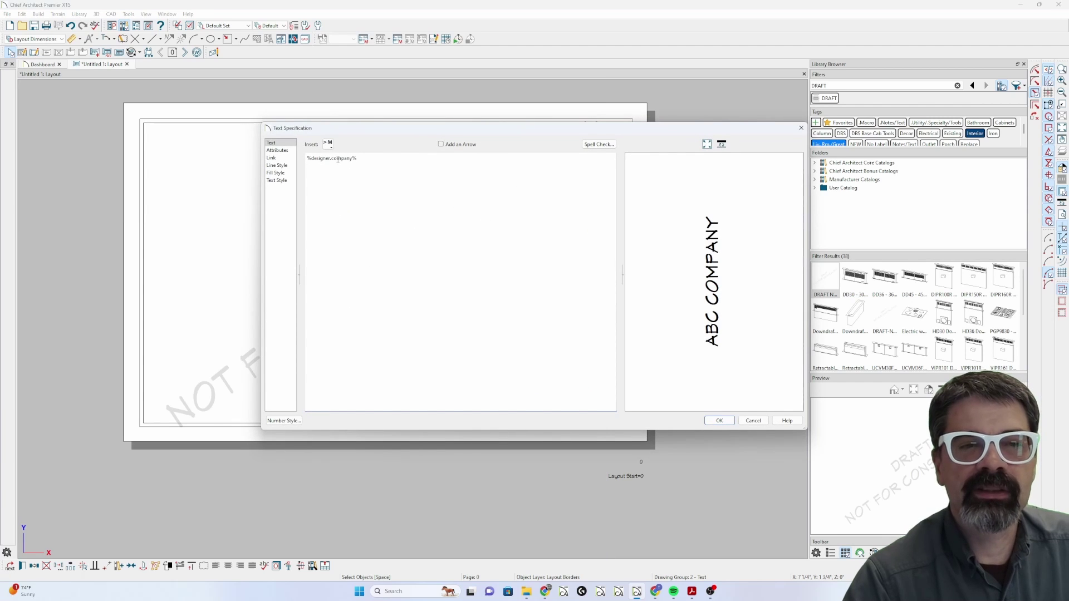
key(Escape)
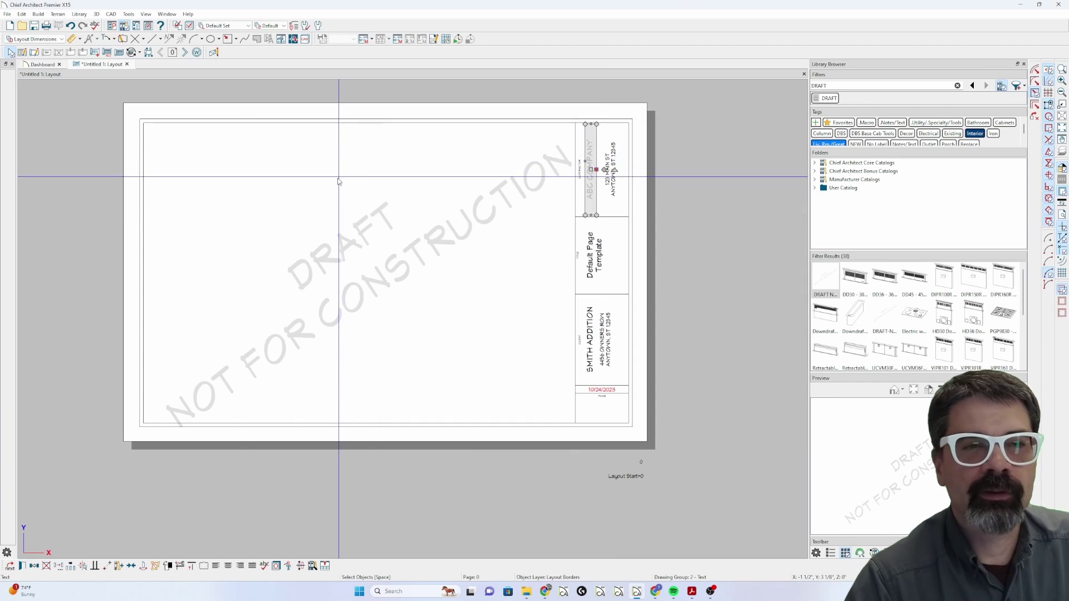
Review the Client Information in Designer/Client Information and close it
click(129, 14)
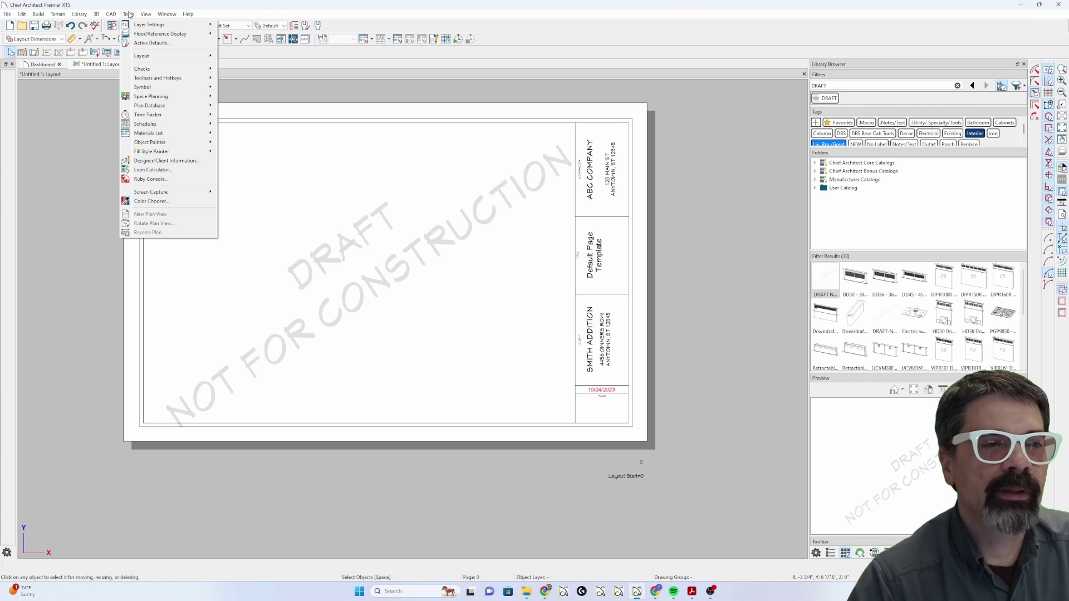
click(146, 162)
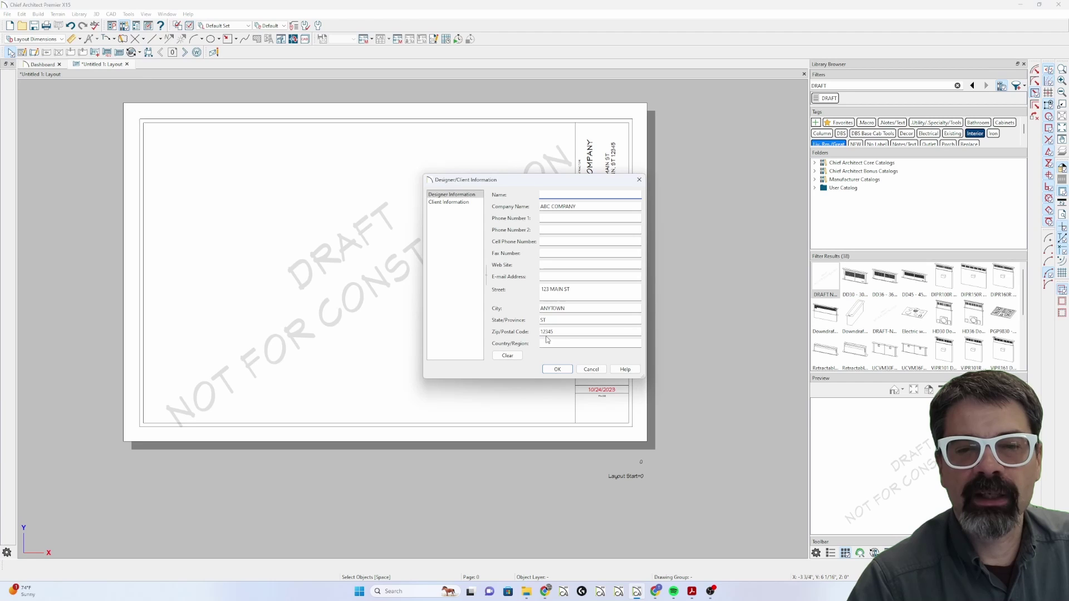
click(466, 204)
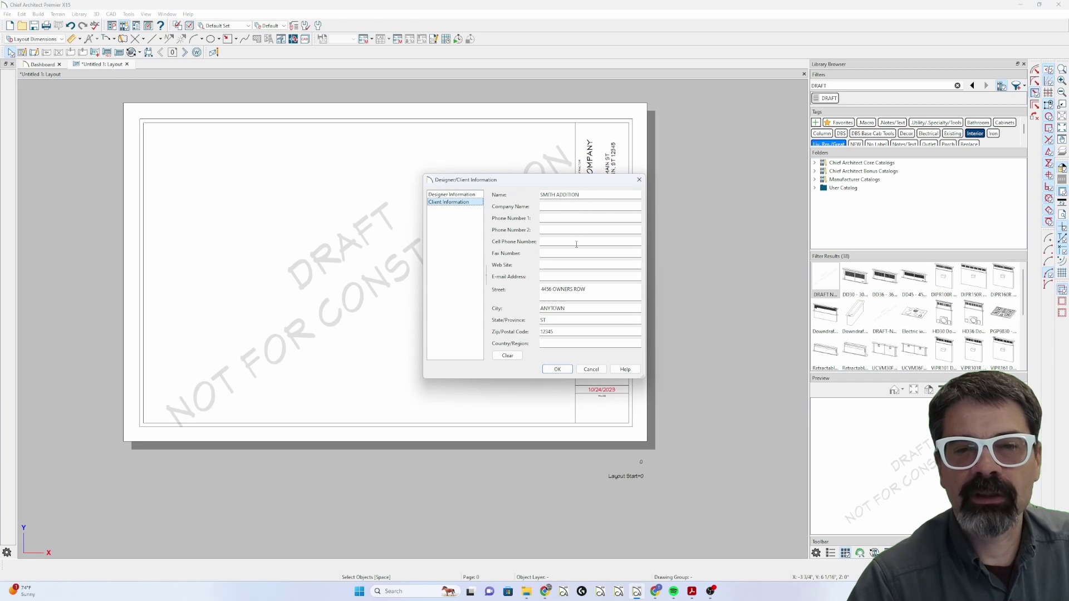
click(557, 369)
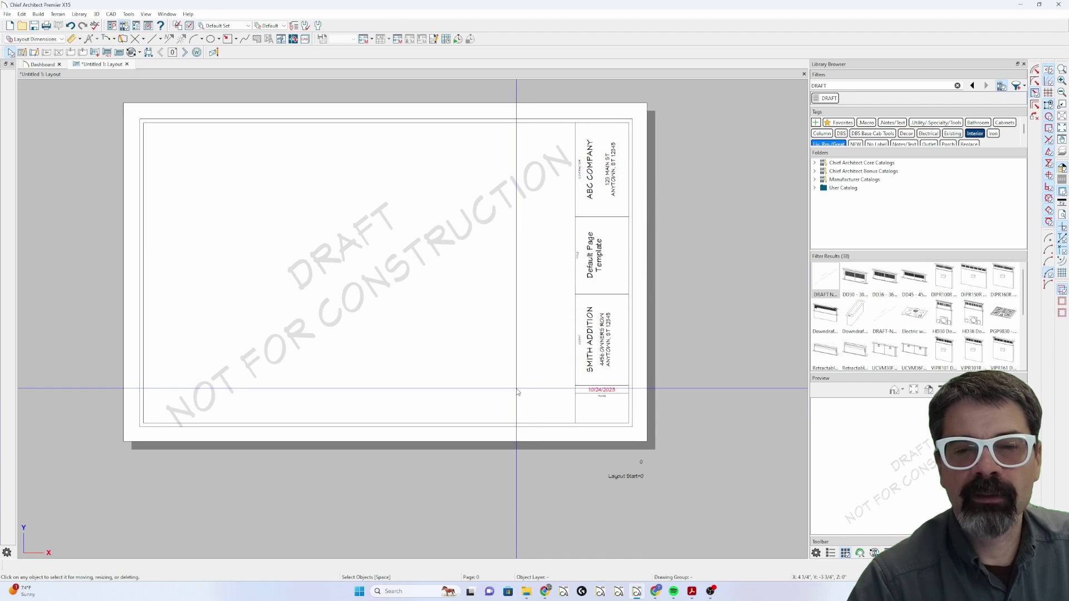
Go to layout page 1 and check the SMITH ADDITION client name text
key(Page_Down)
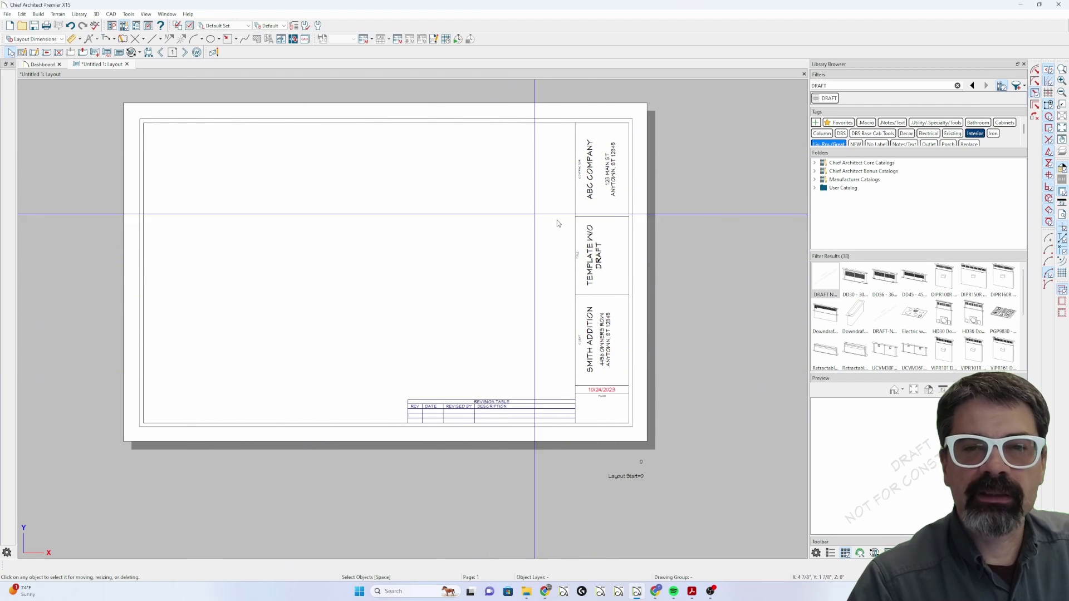
click(596, 351)
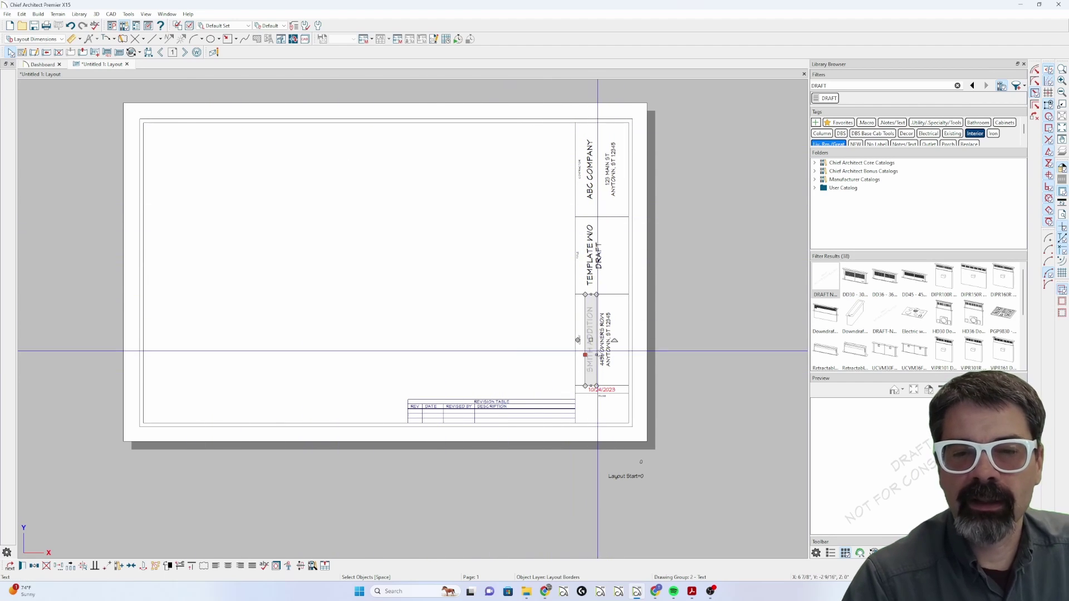
key(Page_Up)
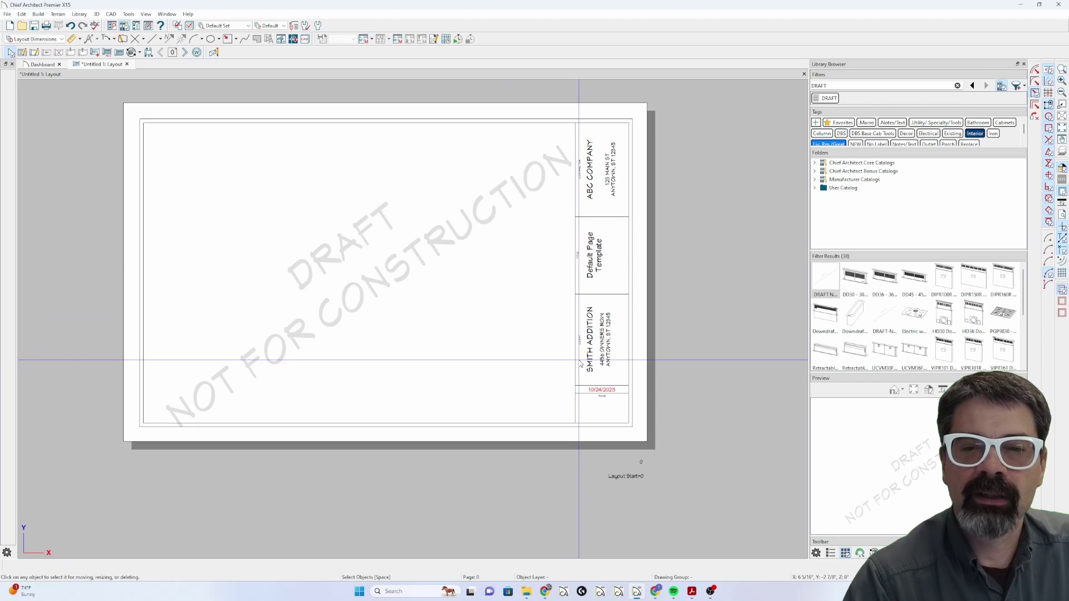
key(Page_Down)
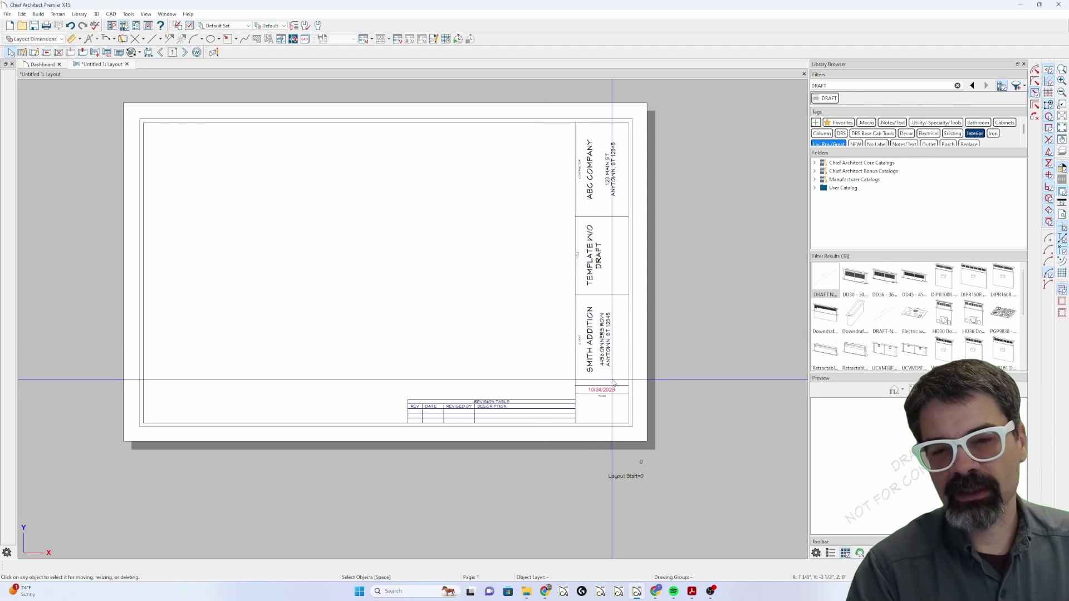
Review the client street address in Designer/Client Information
scroll(615, 376, up, 2)
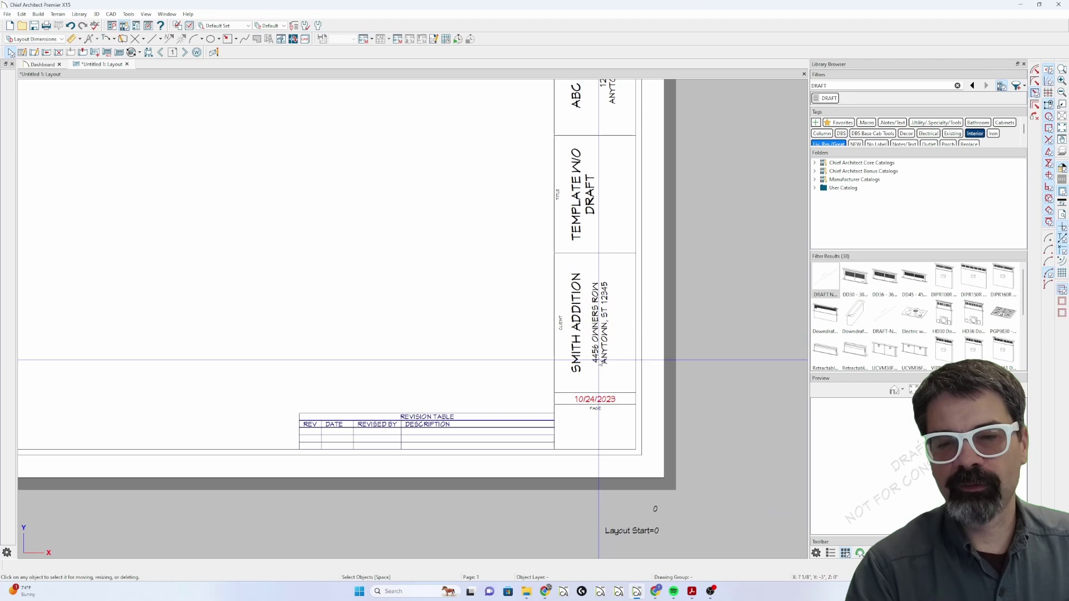
scroll(597, 368, up, 1)
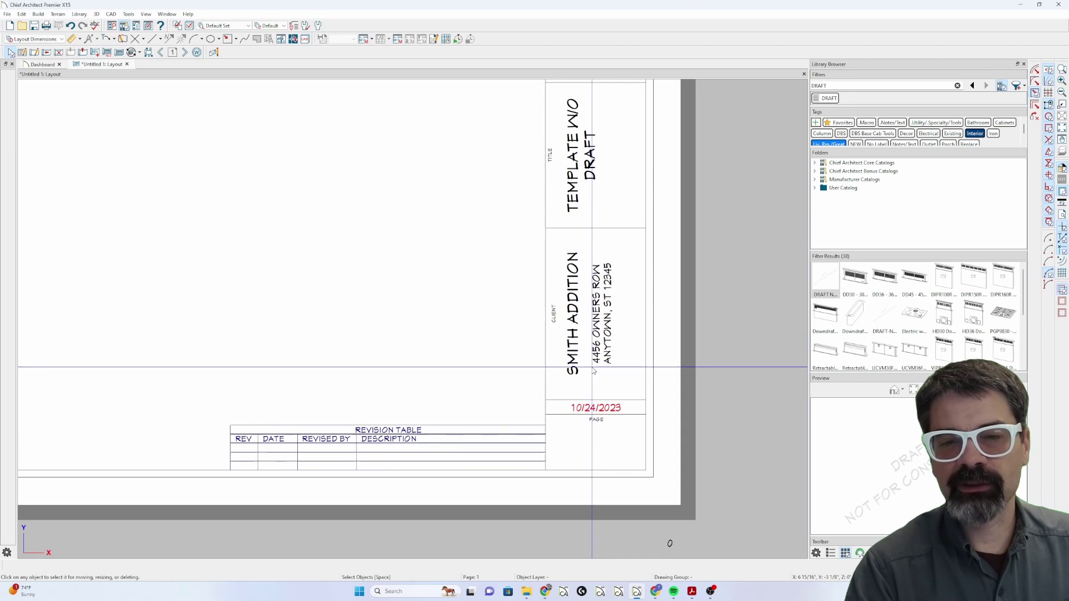
scroll(597, 372, down, 2)
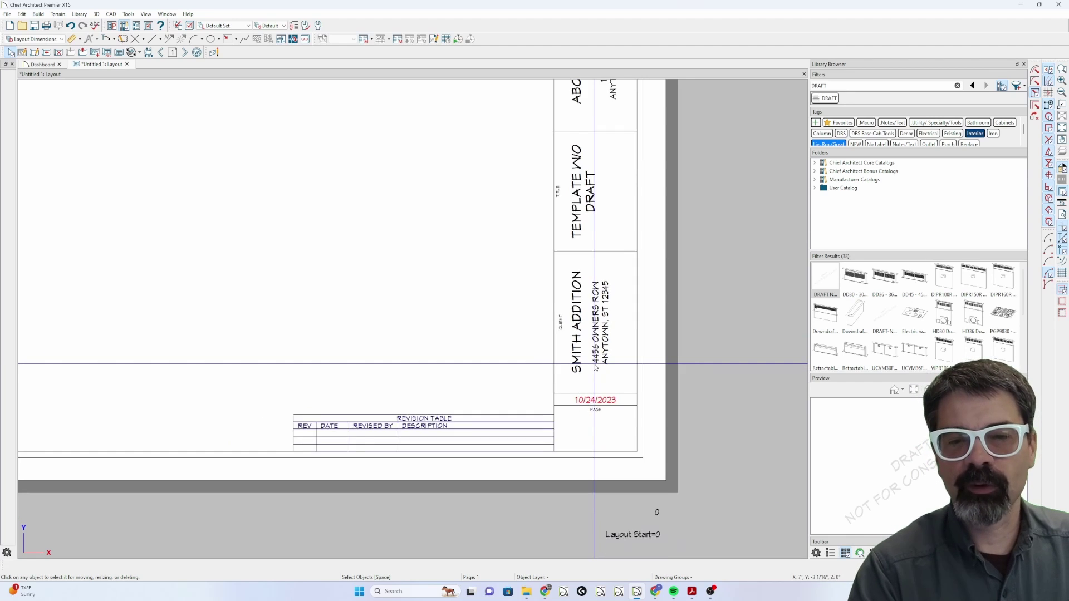
scroll(601, 371, down, 1)
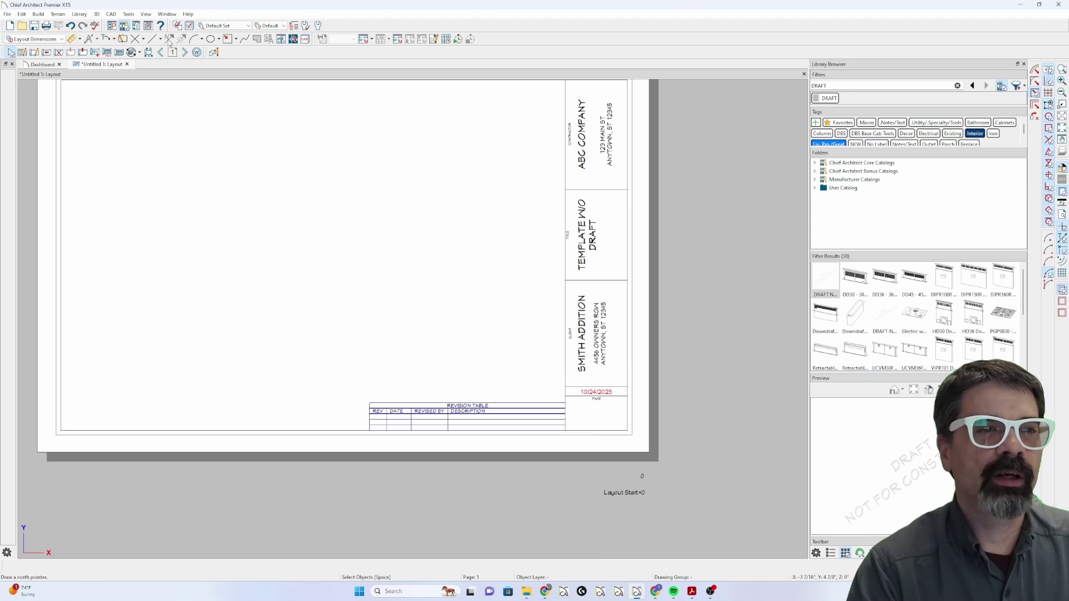
click(128, 14)
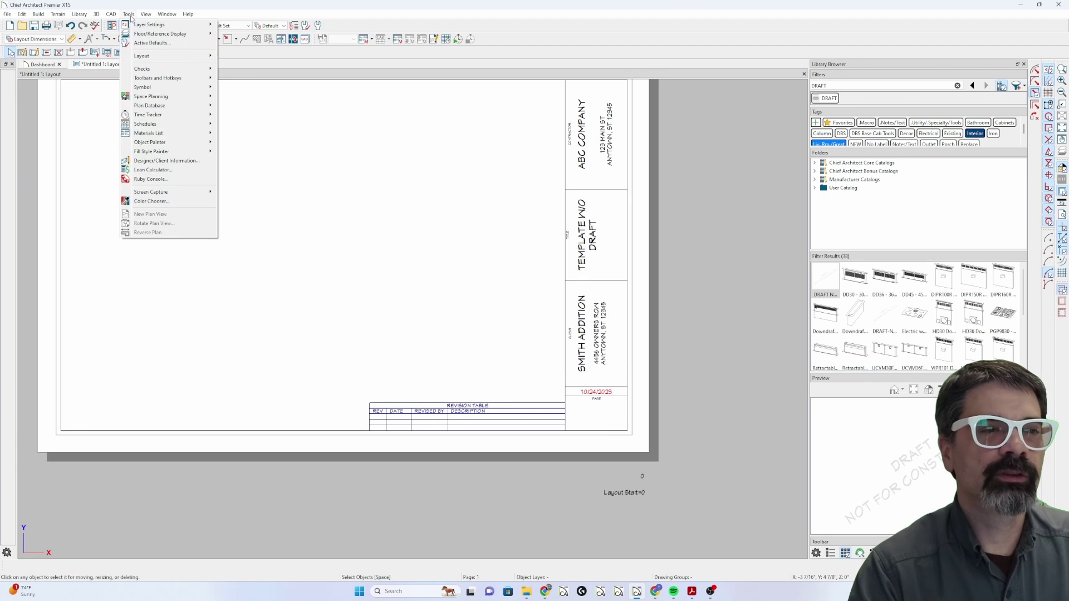
click(166, 160)
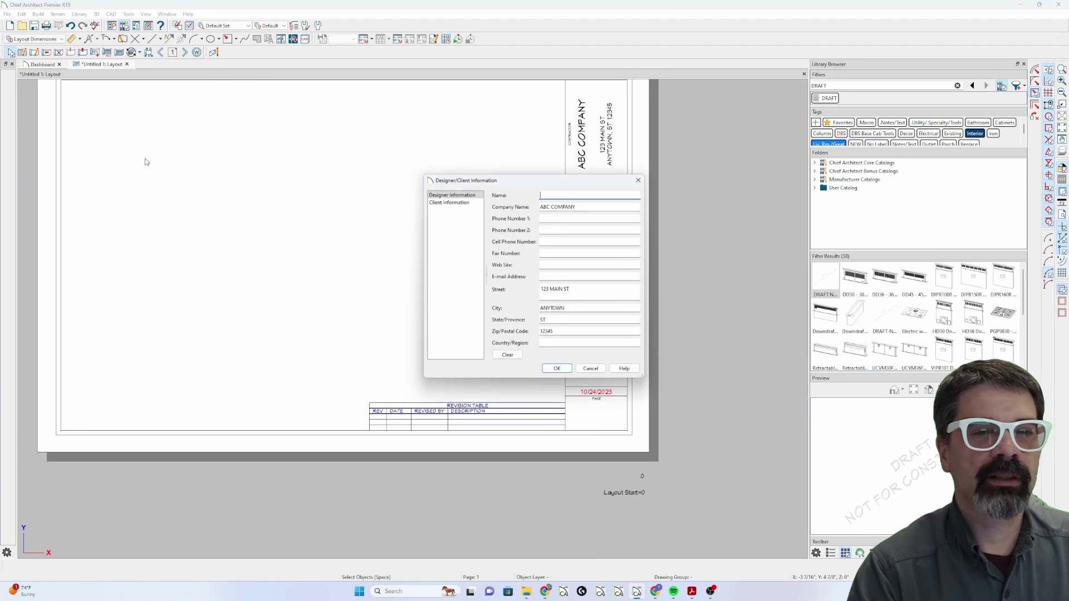
click(449, 202)
click(545, 289)
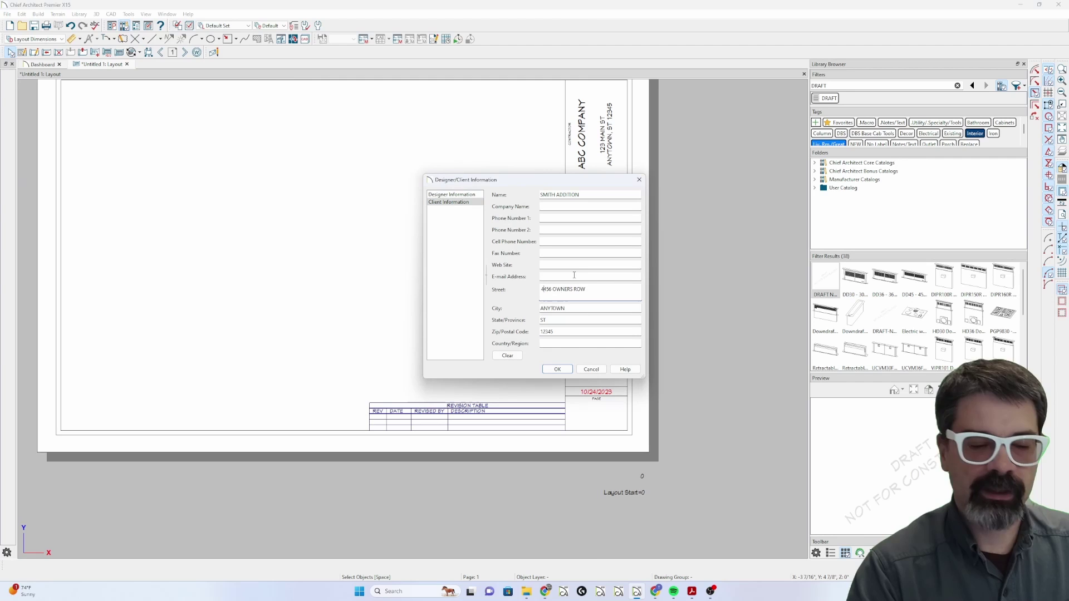
key(Return)
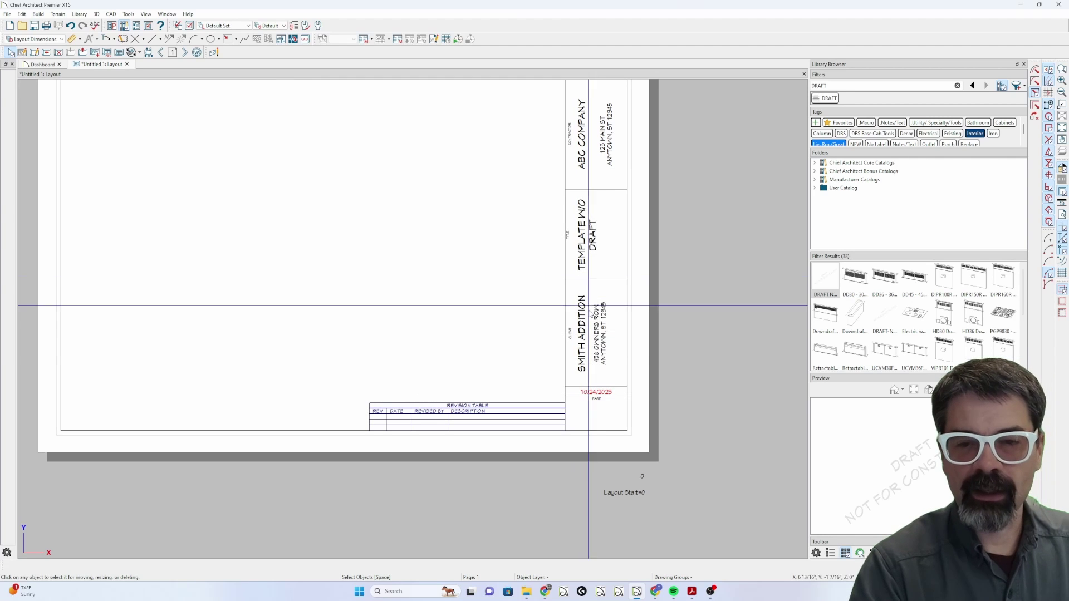
Inspect page 1's %layout.label% page label text, then advance to the A1 cover on page 2
scroll(596, 356, up, 2)
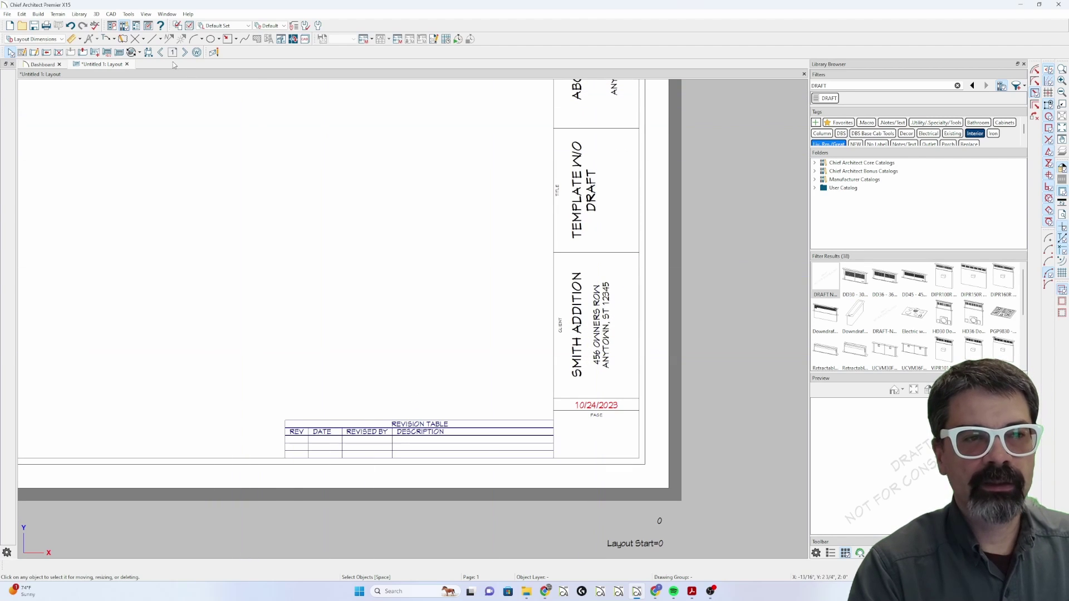
click(161, 53)
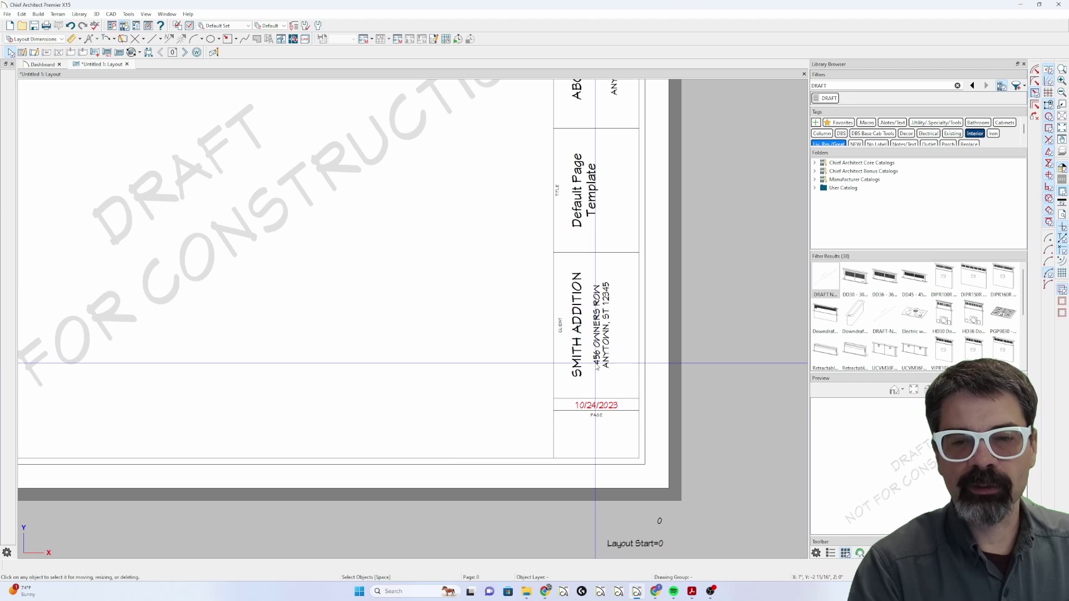
click(185, 53)
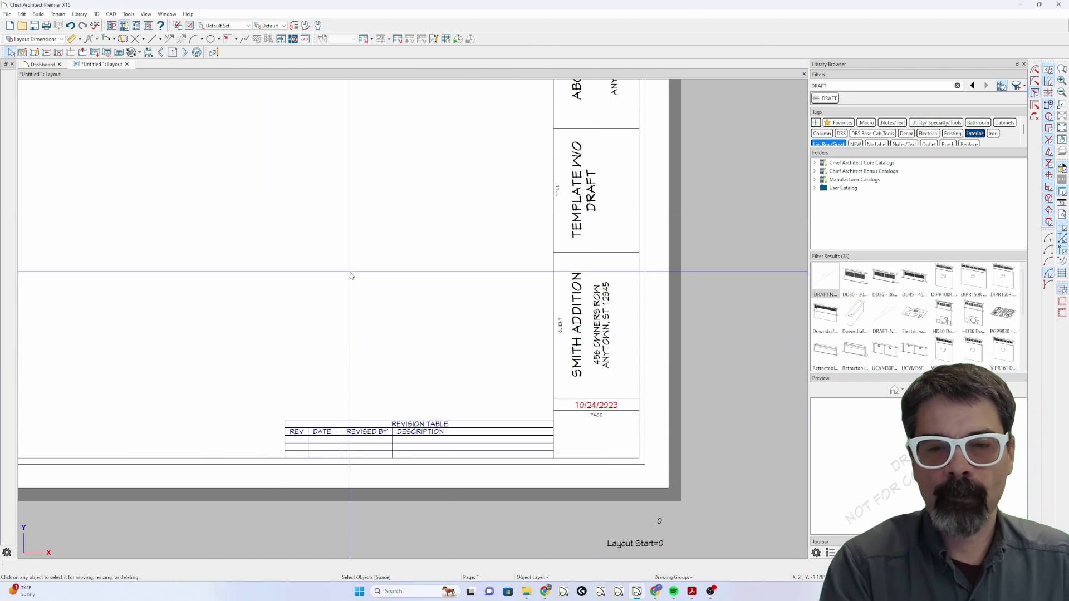
click(590, 442)
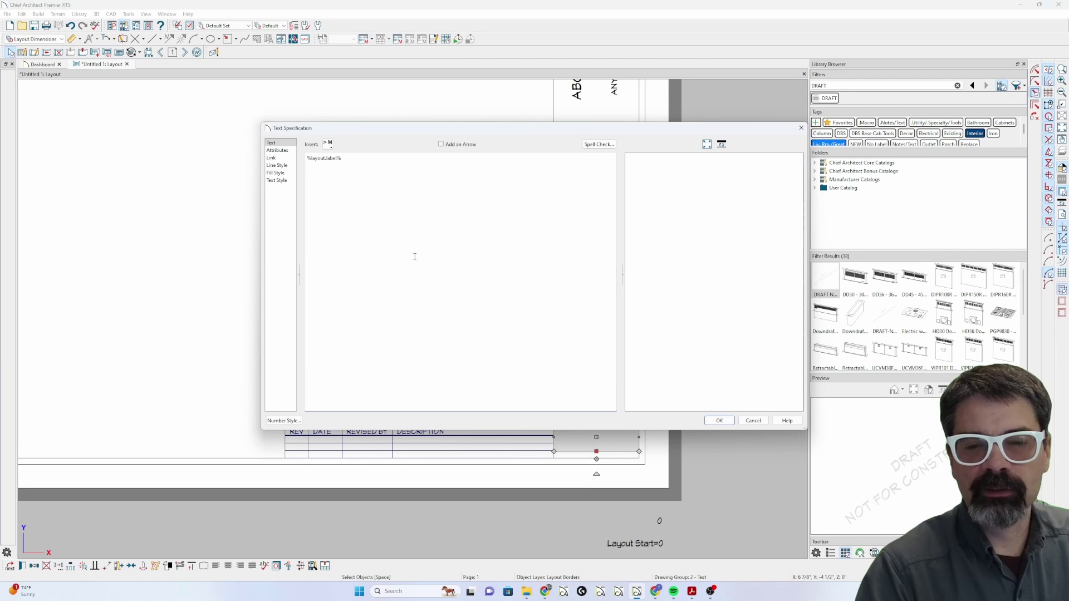
key(Escape)
key(Page_Down)
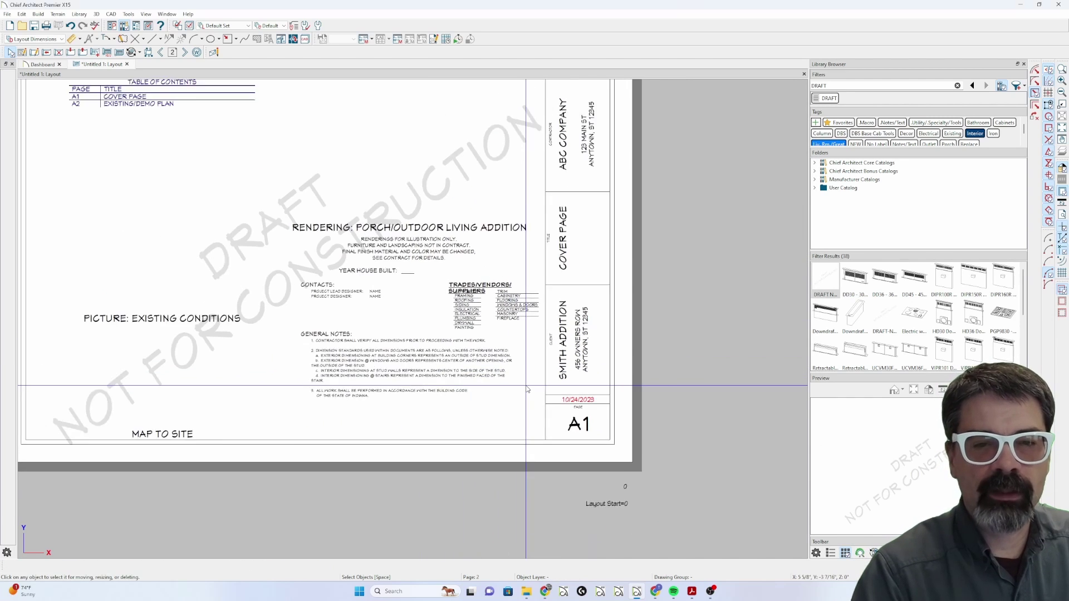
Clear the screen annotations and return to page 1, the TEMPLATE W/O DRAFT sheet
scroll(528, 389, down, 1)
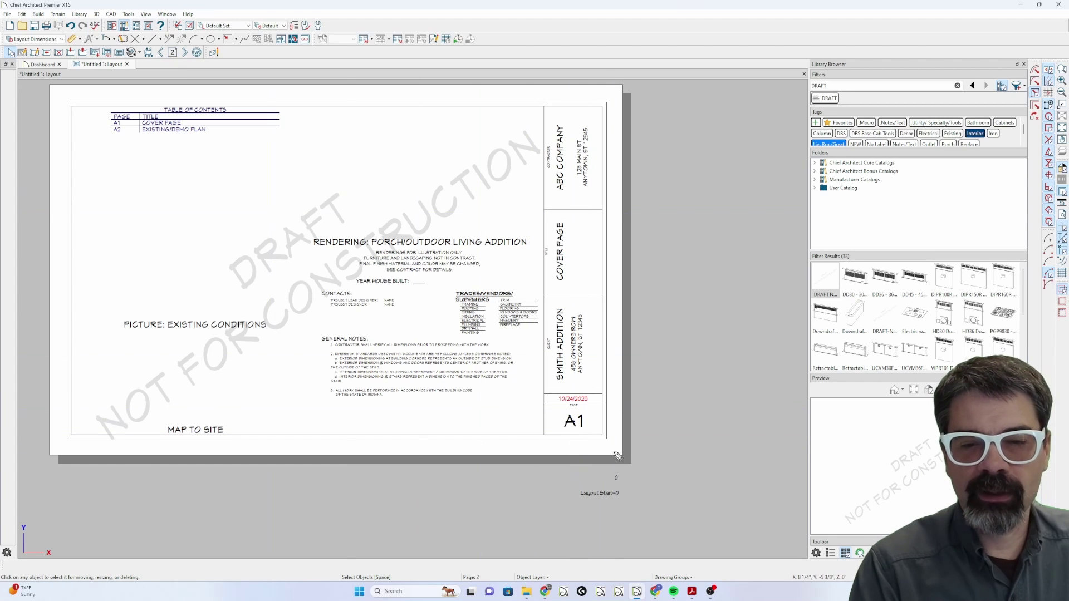
mouse_move(564, 432)
mouse_down()
mouse_move(603, 425)
mouse_move(583, 404)
mouse_move(564, 416)
mouse_move(602, 437)
mouse_up()
mouse_move(168, 86)
mouse_down()
mouse_move(168, 58)
mouse_move(161, 70)
mouse_move(176, 71)
mouse_up()
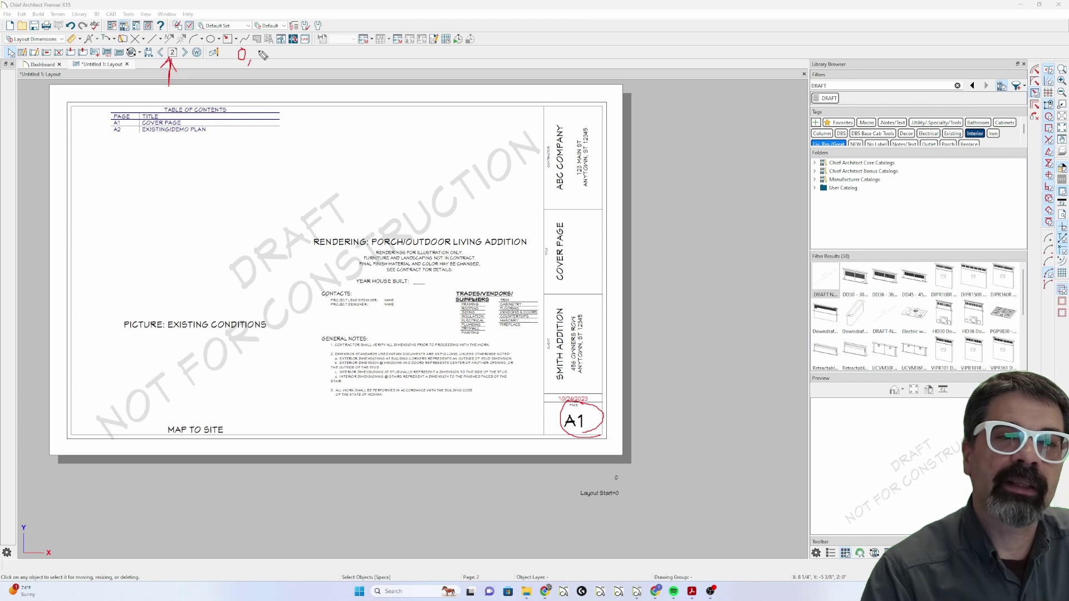
drag(259, 49, 257, 61)
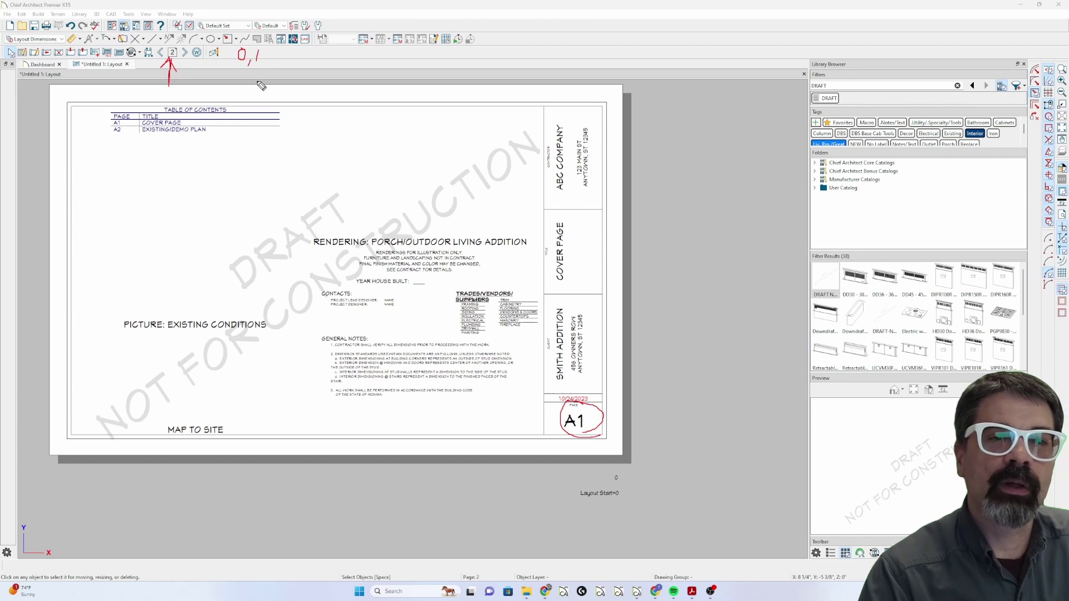
key(e)
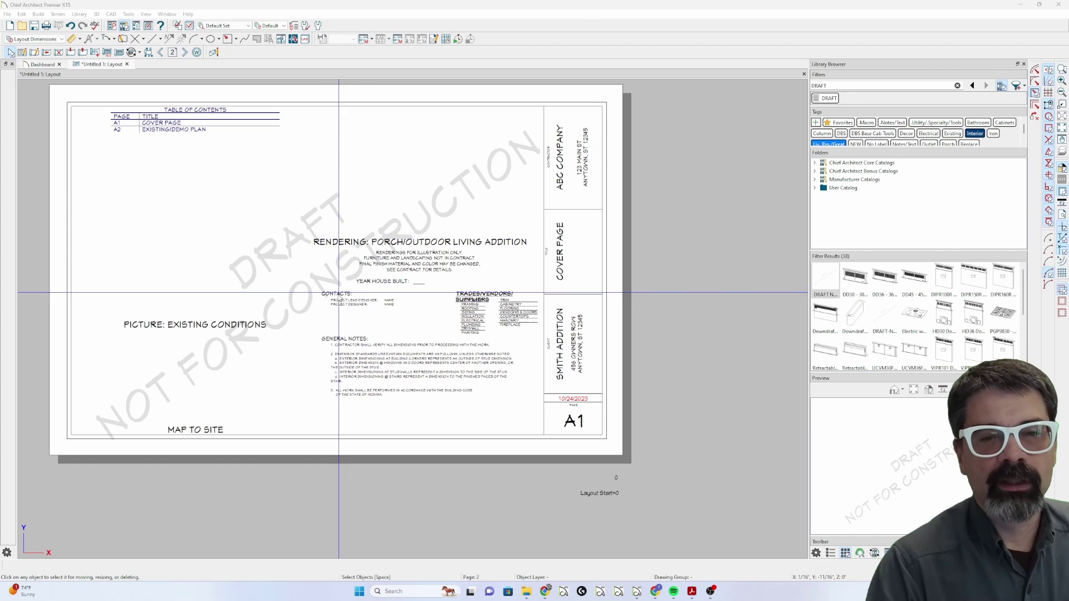
click(162, 54)
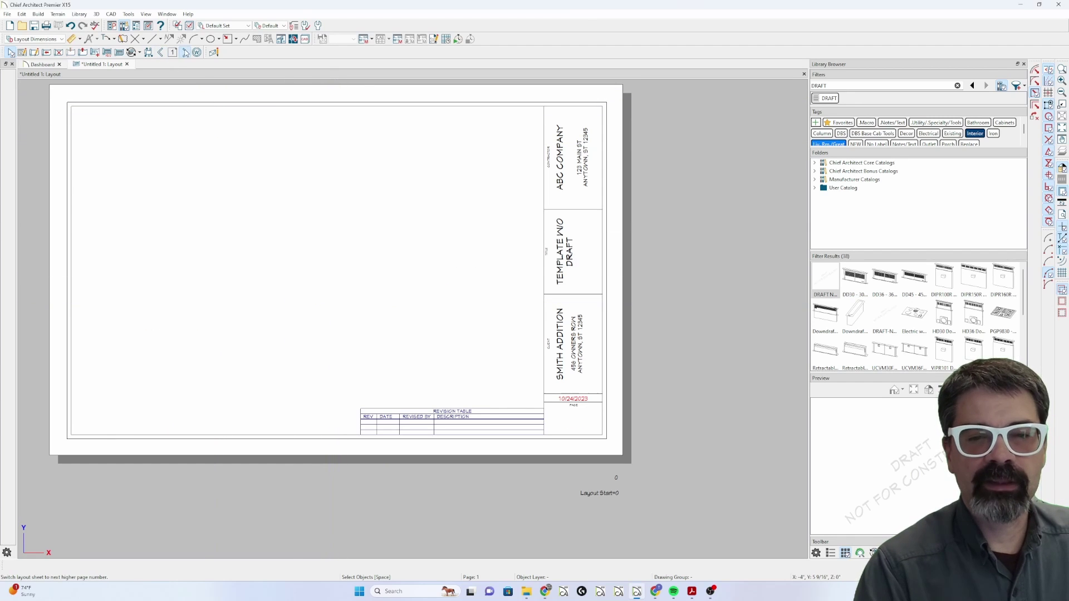
Step back and forth through the layout pages, ending on page 3, A2 EXISTING/DEMO PLAN
click(185, 52)
click(185, 52)
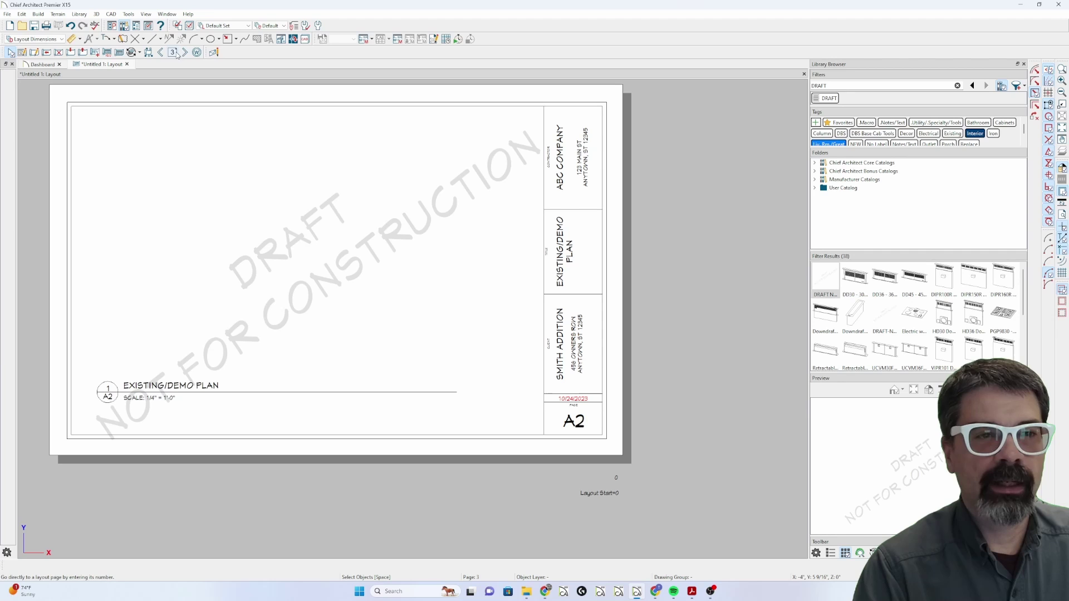
click(161, 53)
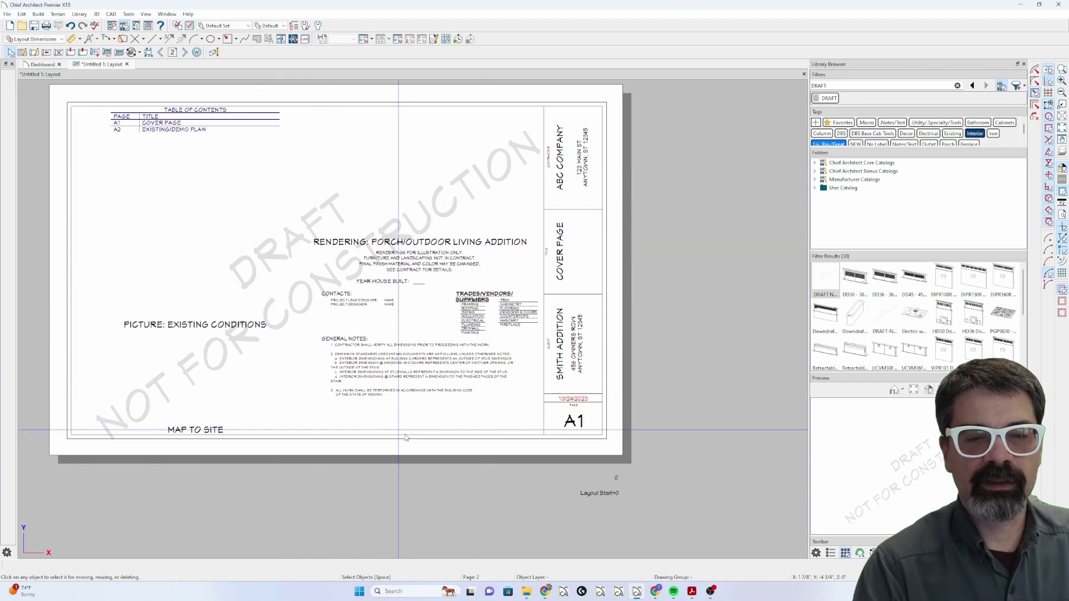
click(184, 53)
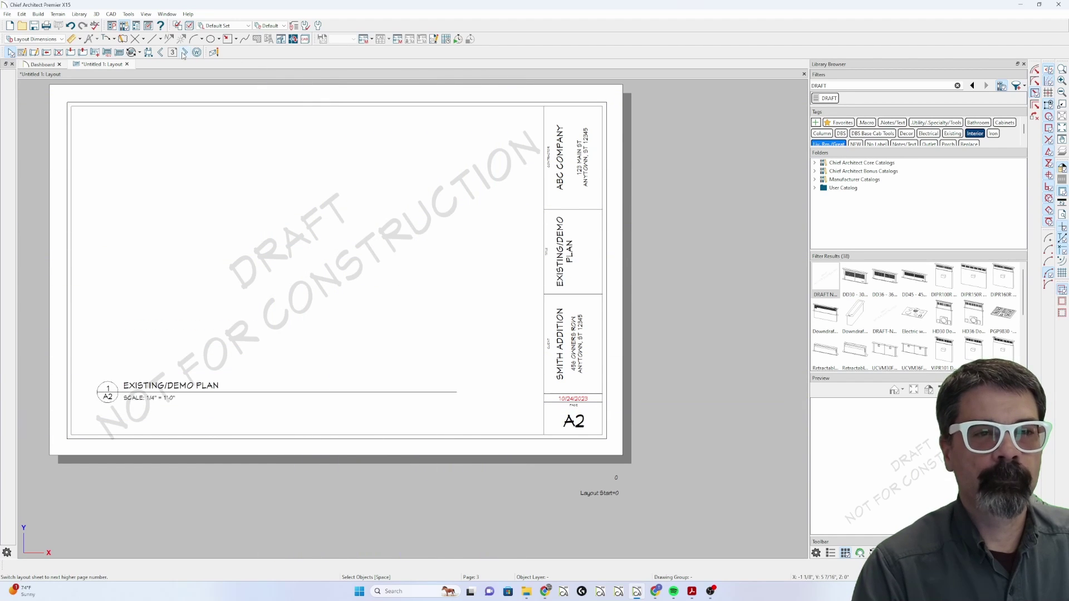
click(184, 53)
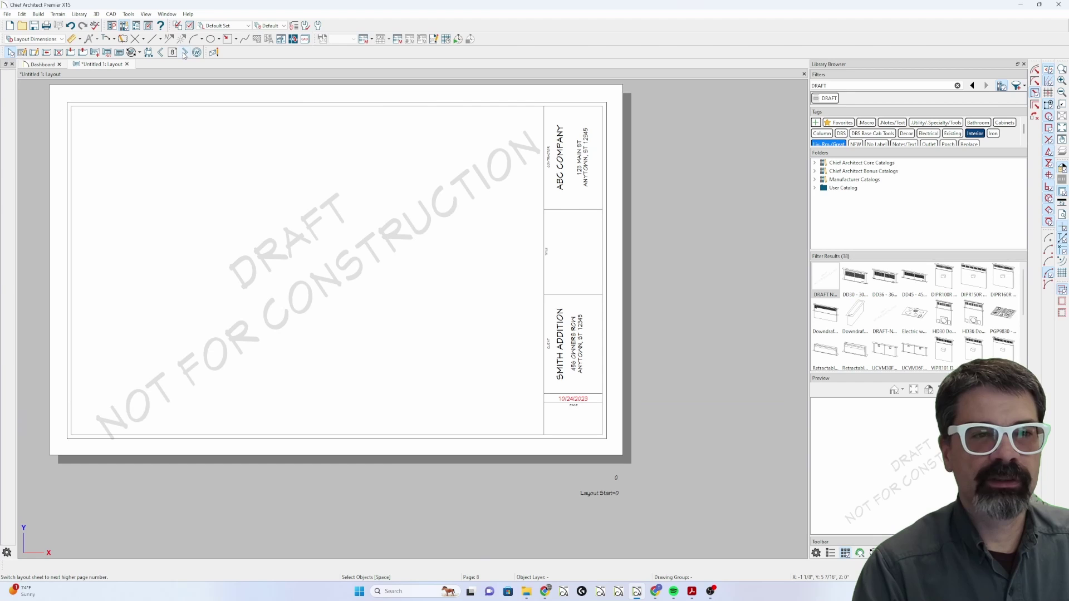
click(161, 53)
click(160, 54)
click(160, 54)
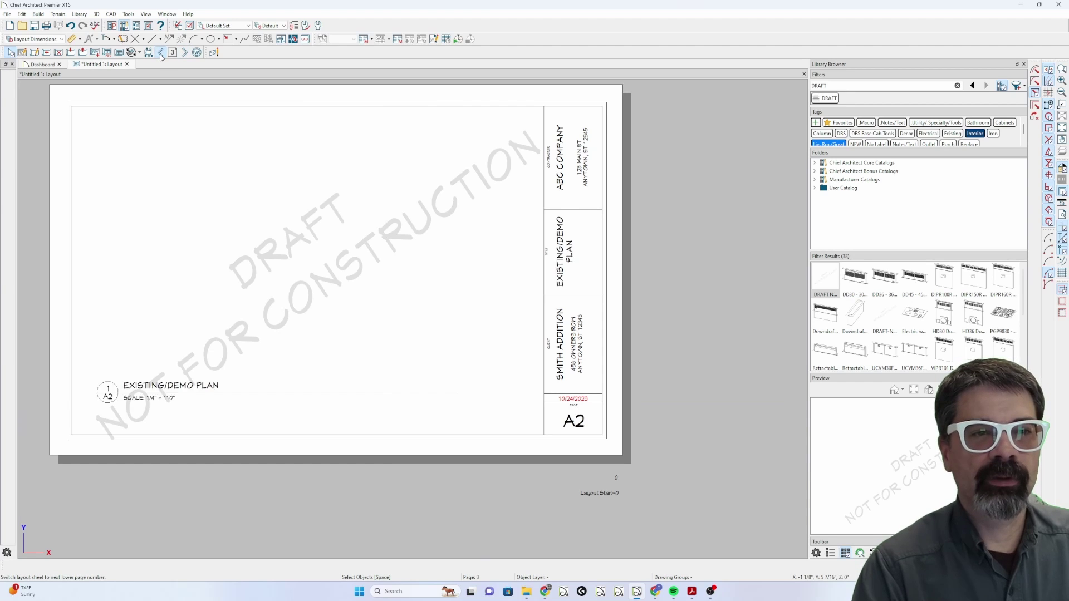
click(160, 54)
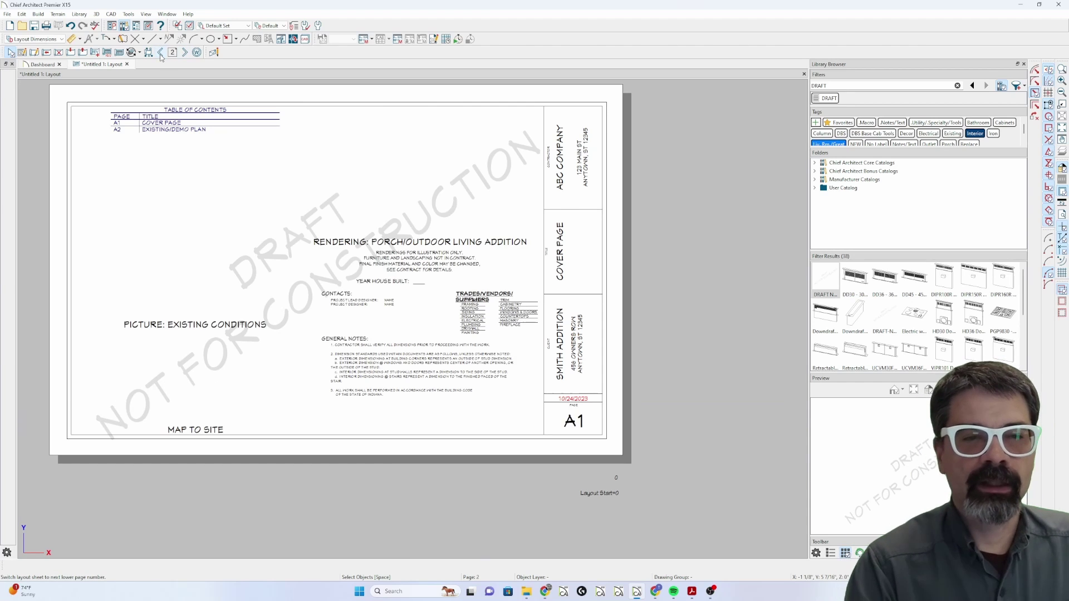
click(184, 52)
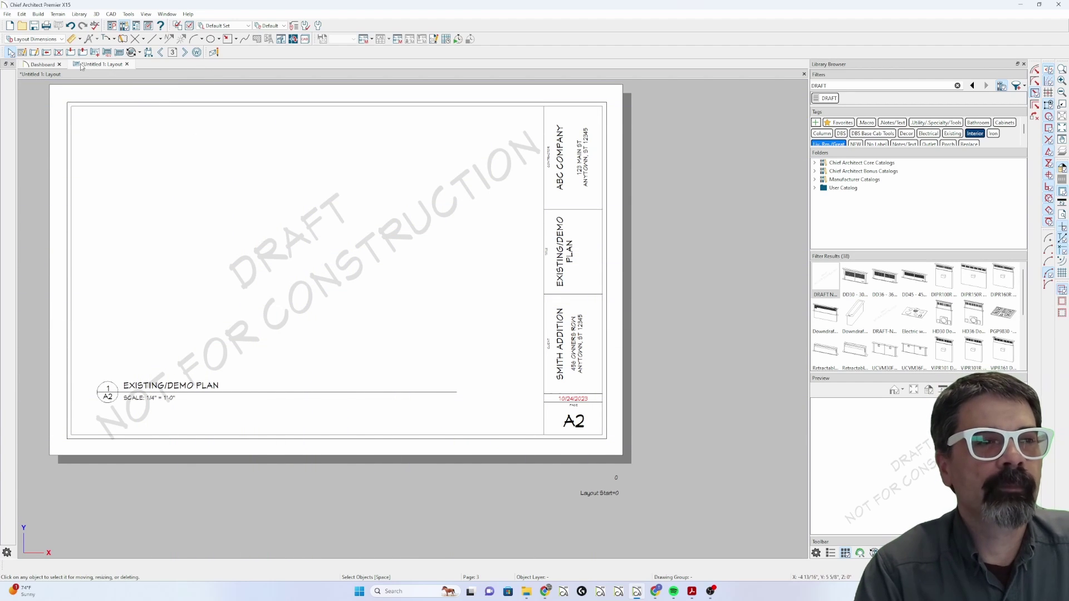
click(127, 14)
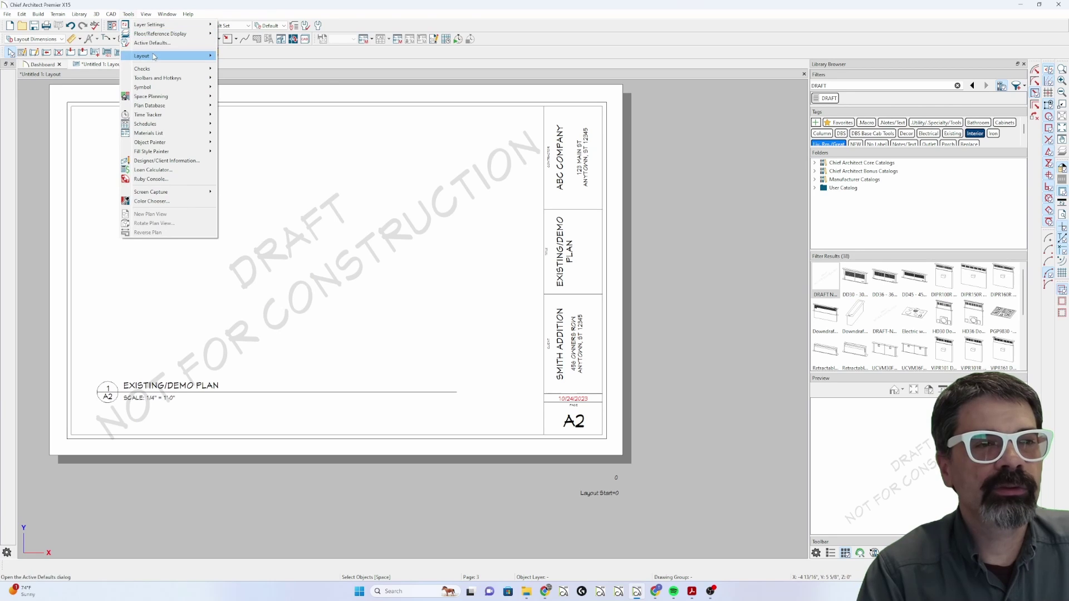
Switch the A2 Existing/Demo Plan page's page template to TEMPLATE W/O DRAFT
mouse_move(178, 56)
click(262, 88)
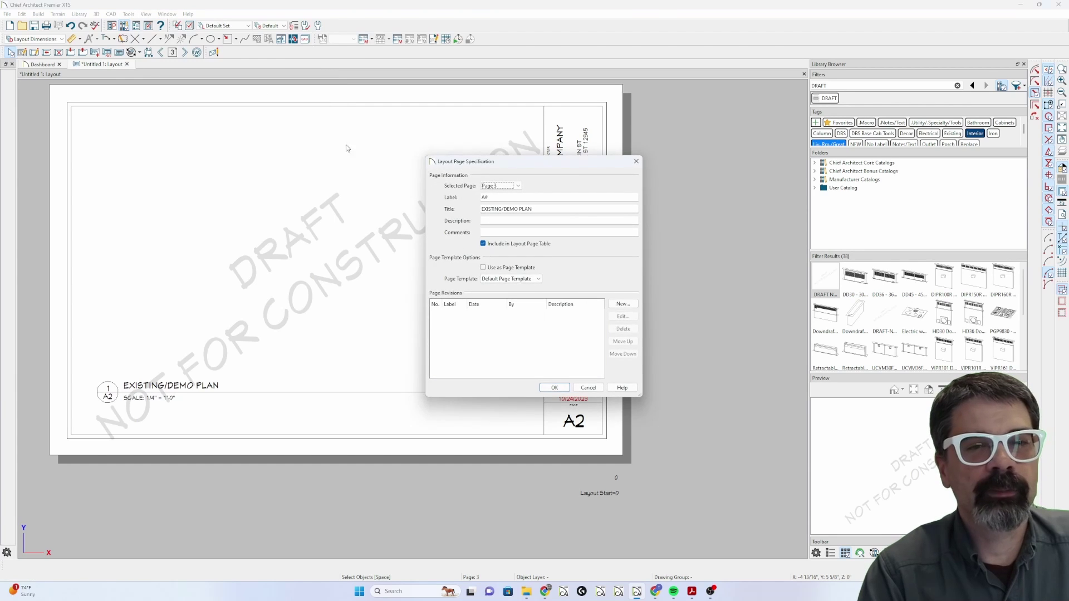
click(505, 279)
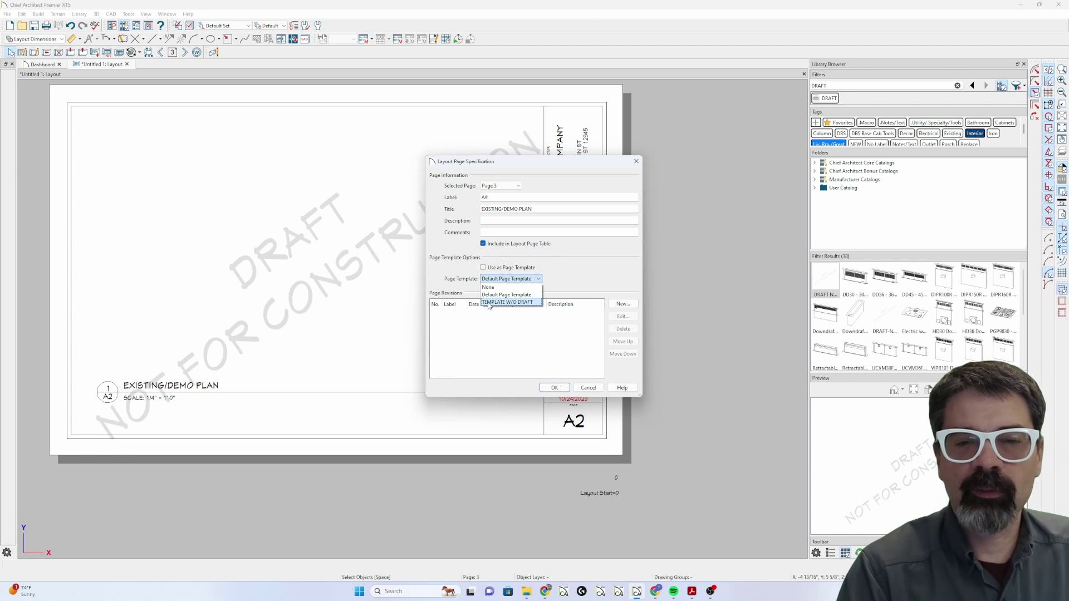
click(489, 302)
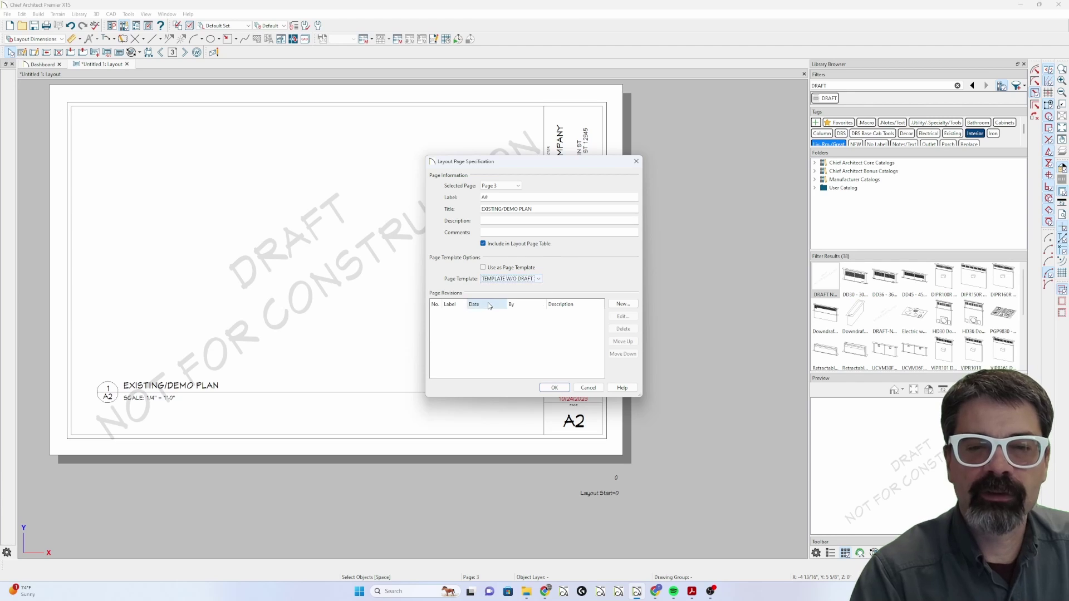
click(552, 389)
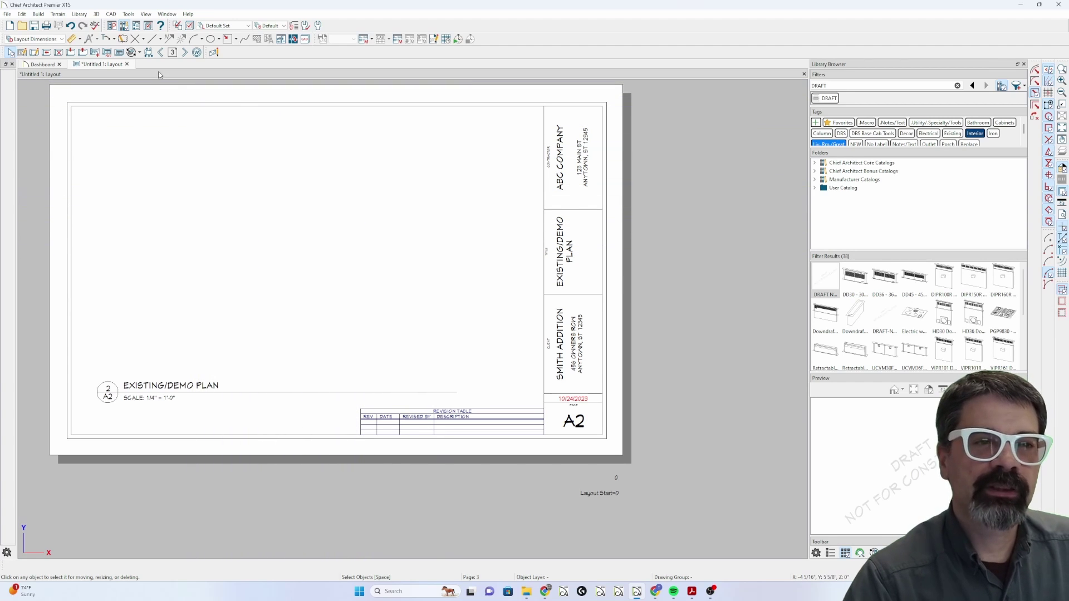
click(22, 52)
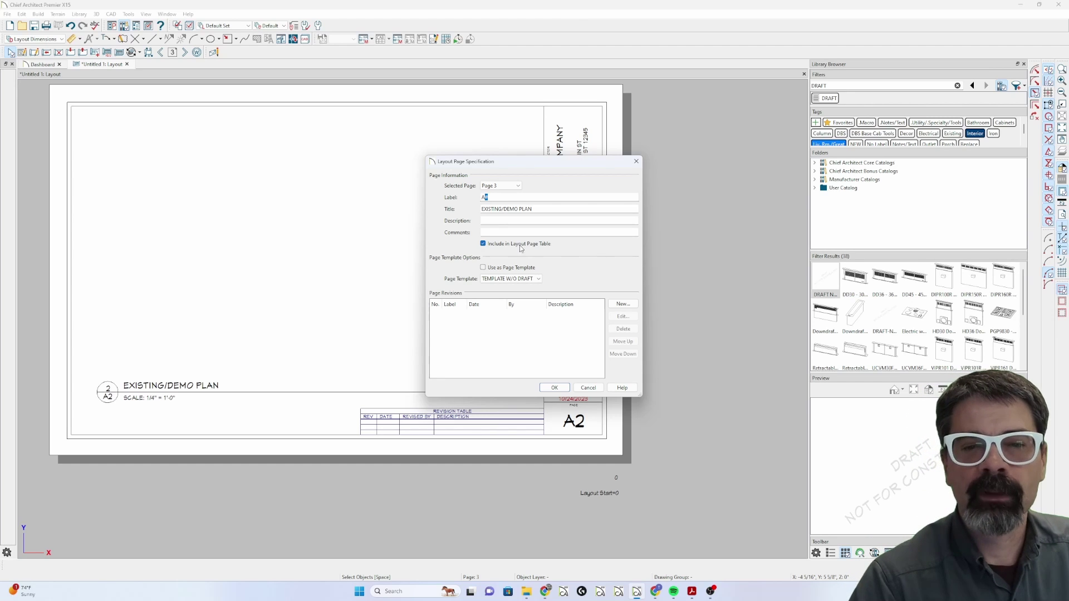
click(556, 388)
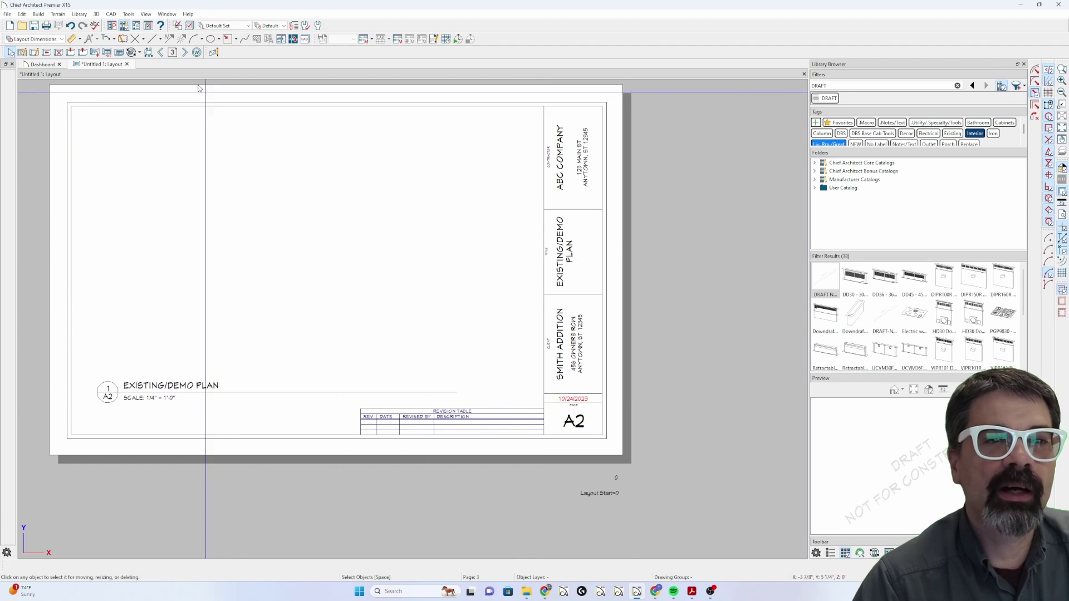
click(161, 52)
click(186, 53)
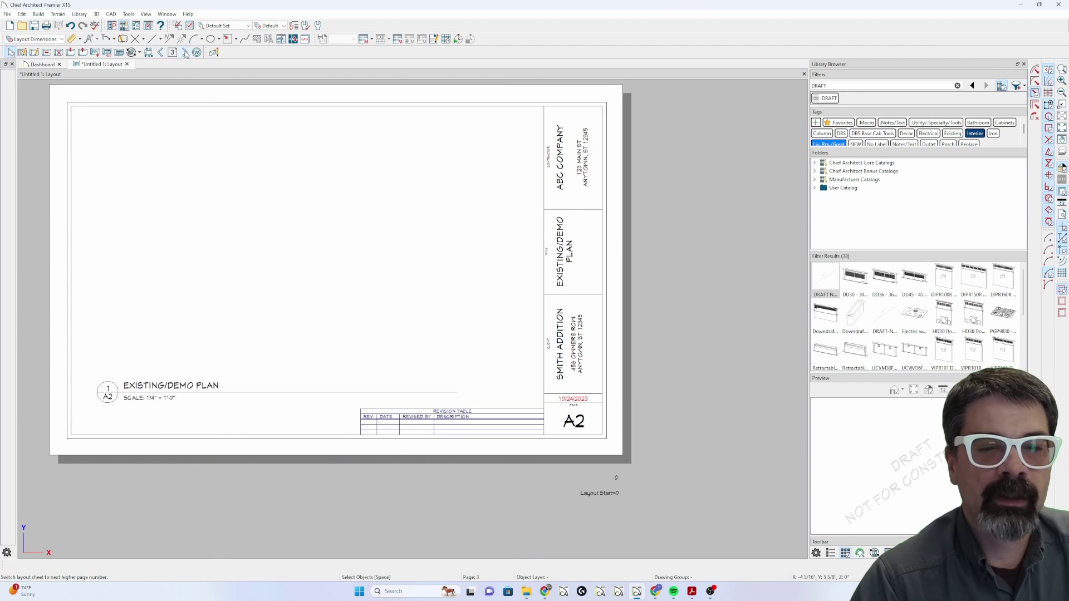
click(186, 53)
click(161, 52)
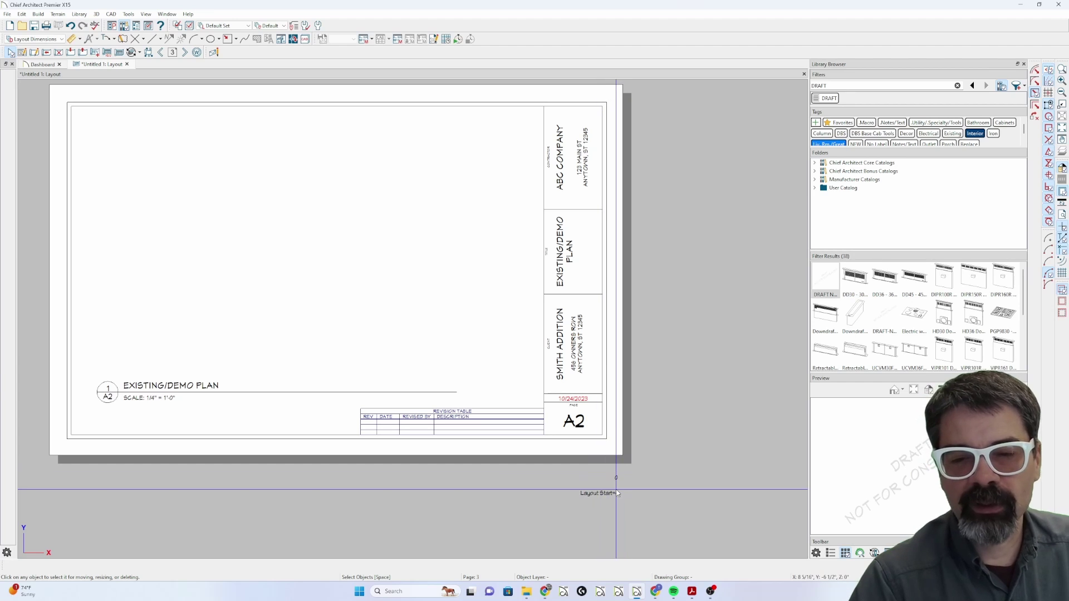
click(162, 53)
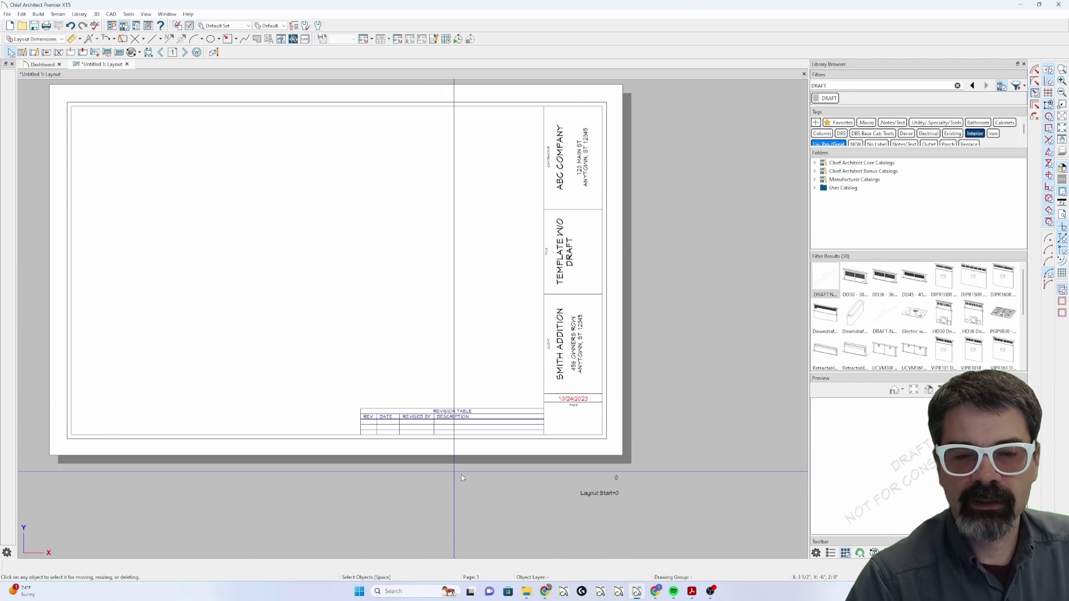
click(185, 52)
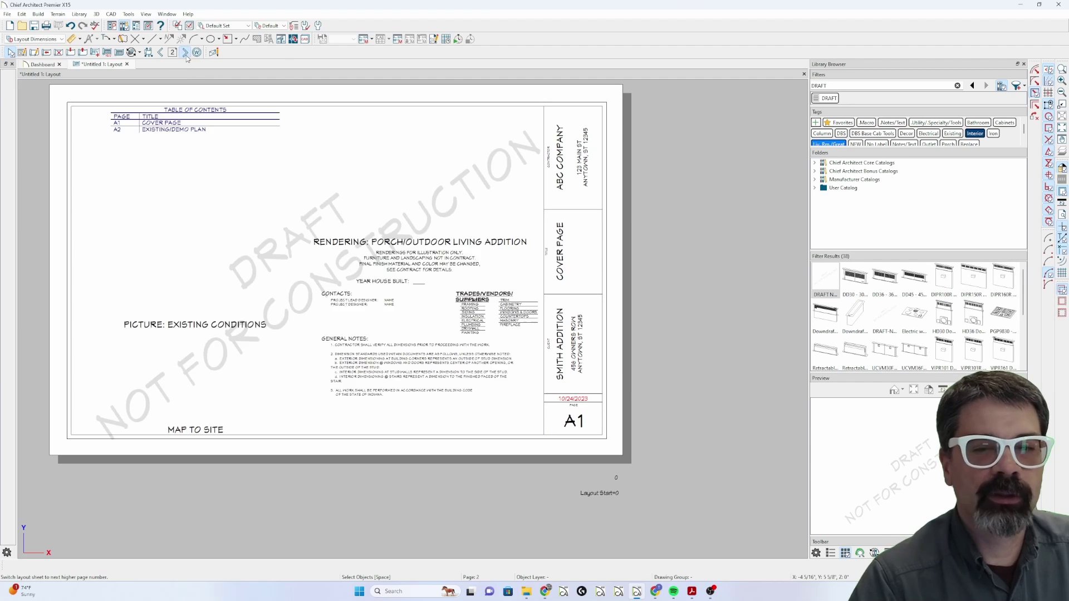
click(184, 52)
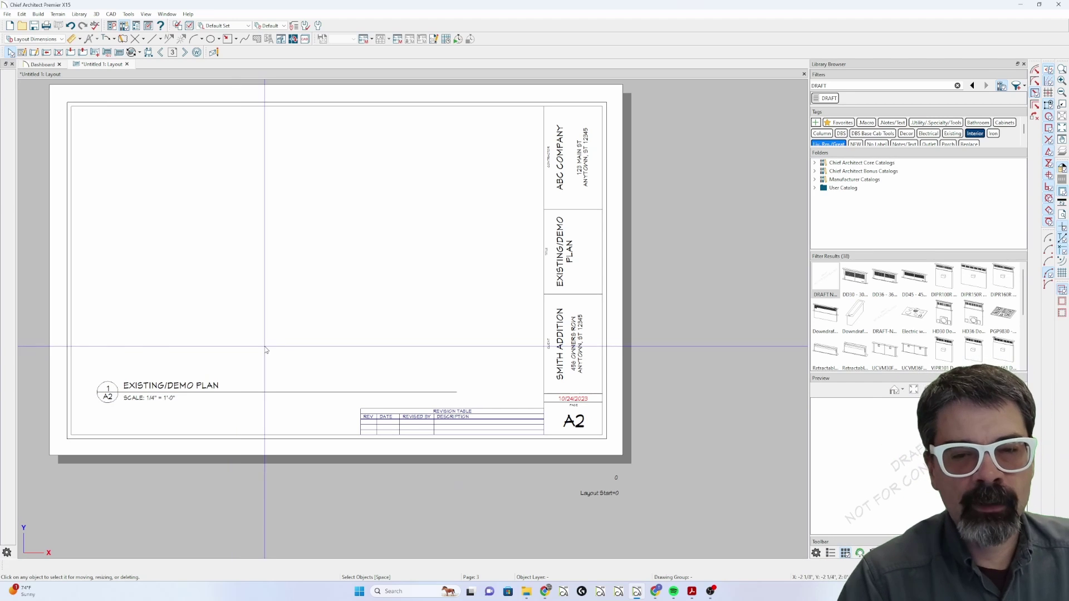
key(Page_Down)
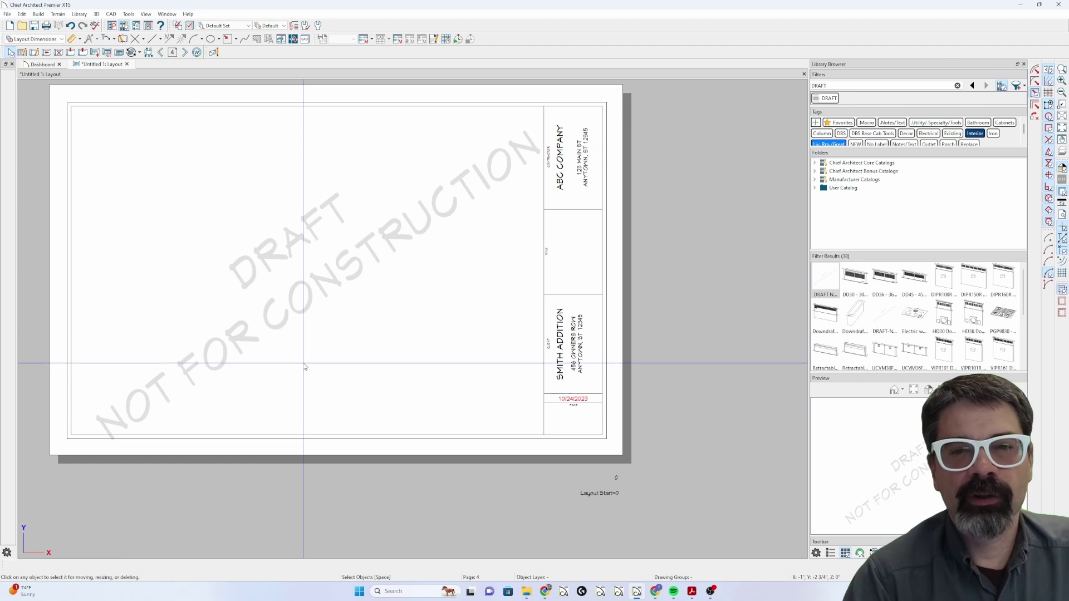
key(Page_Up)
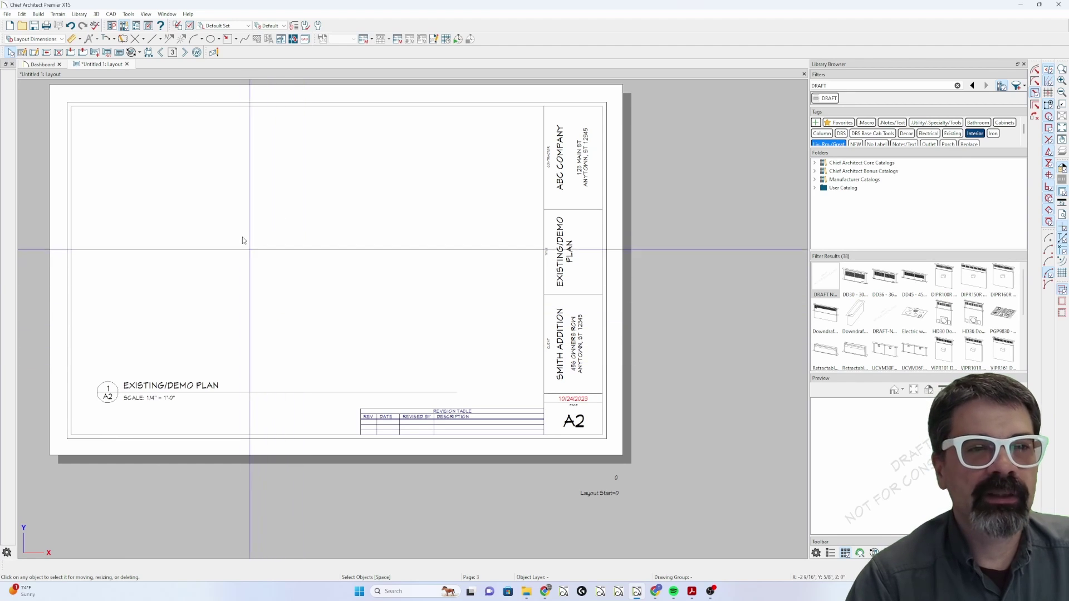
Insert a new blank page before the A1 cover page
click(162, 52)
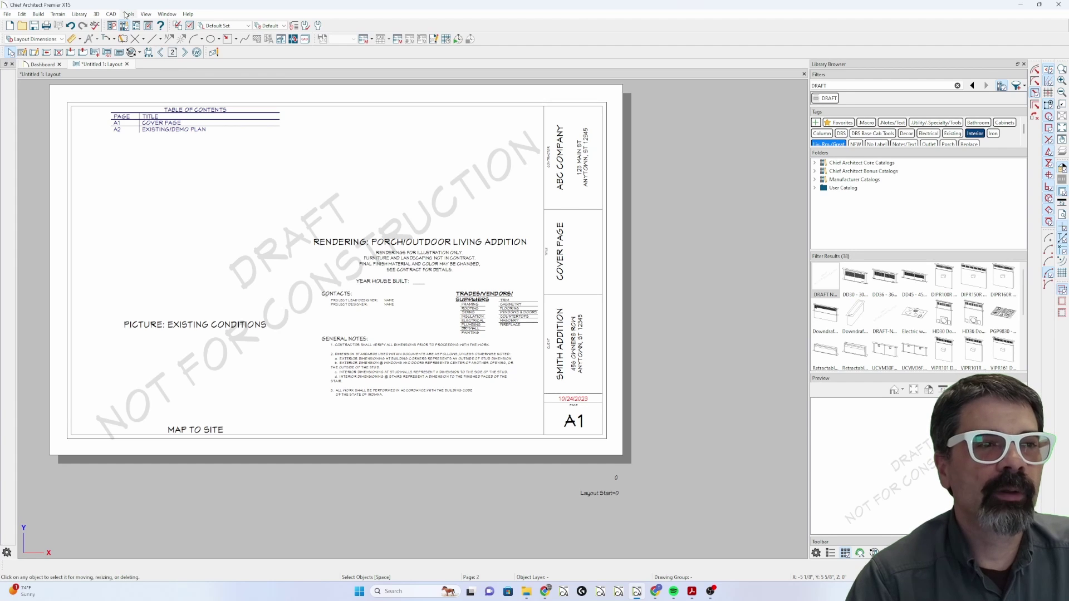
click(127, 14)
mouse_move(149, 56)
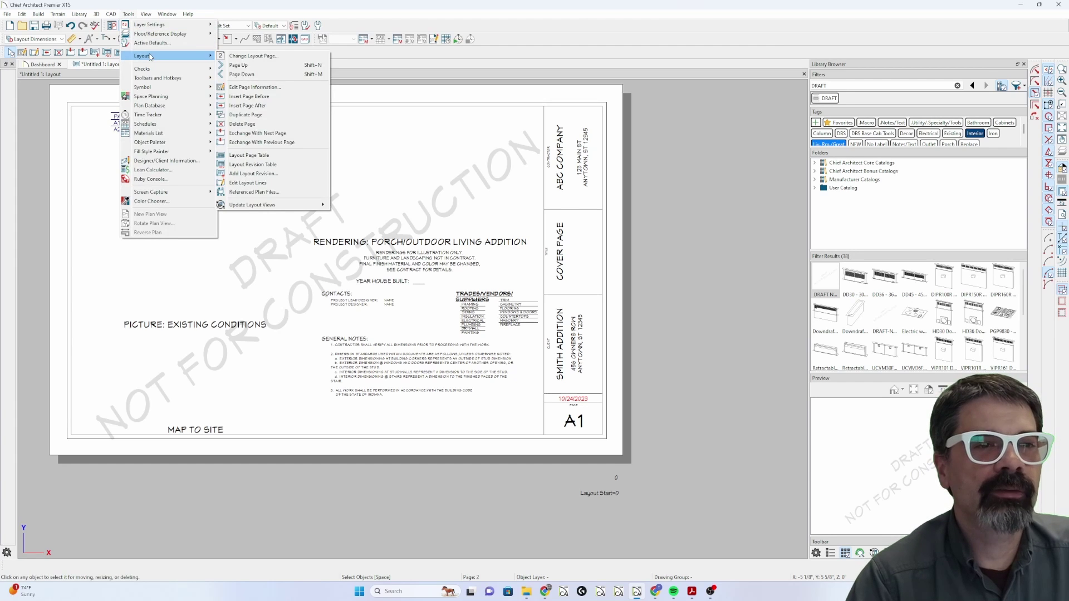
click(250, 101)
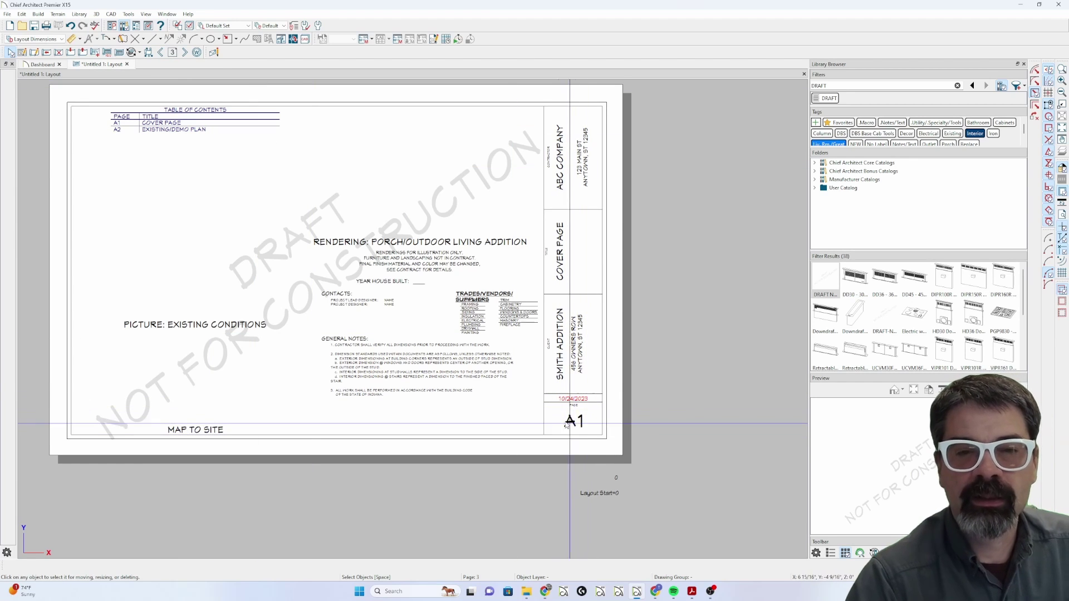
Make page 2 a page template titled MINIMALIST
click(161, 52)
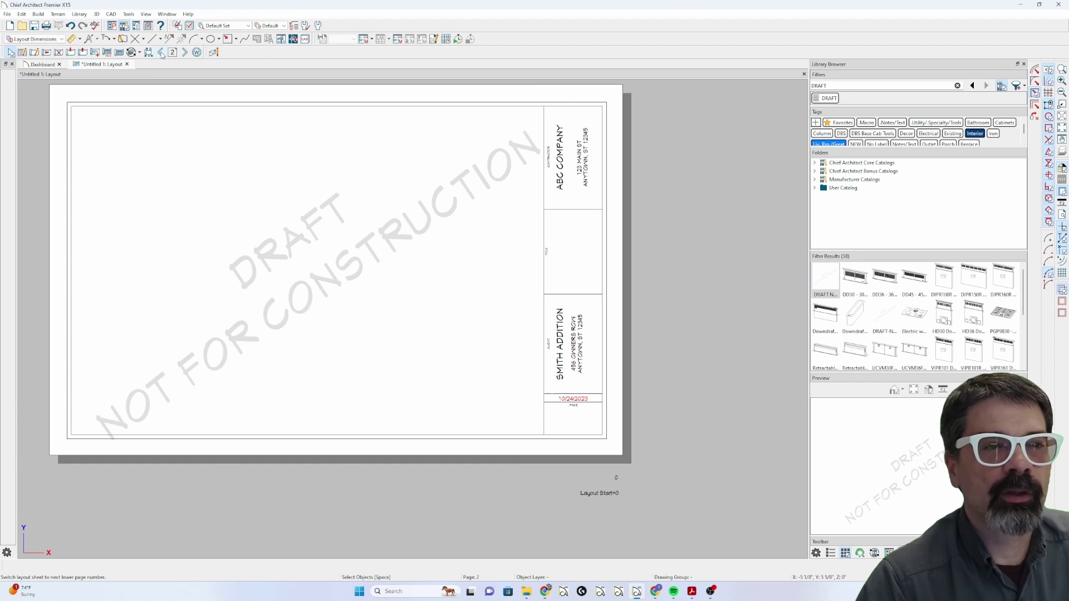
click(22, 52)
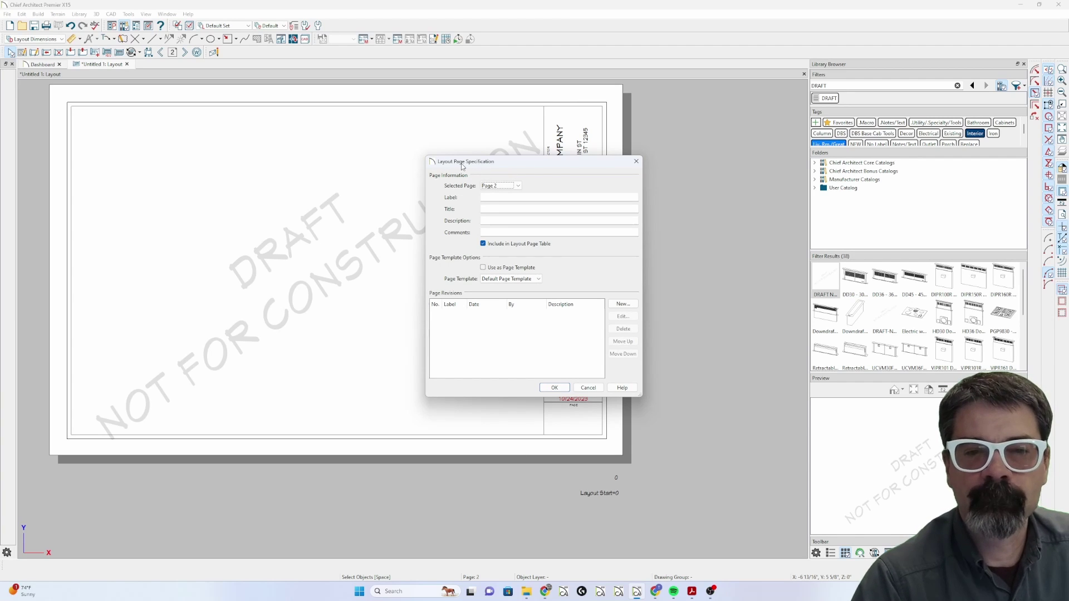
click(503, 267)
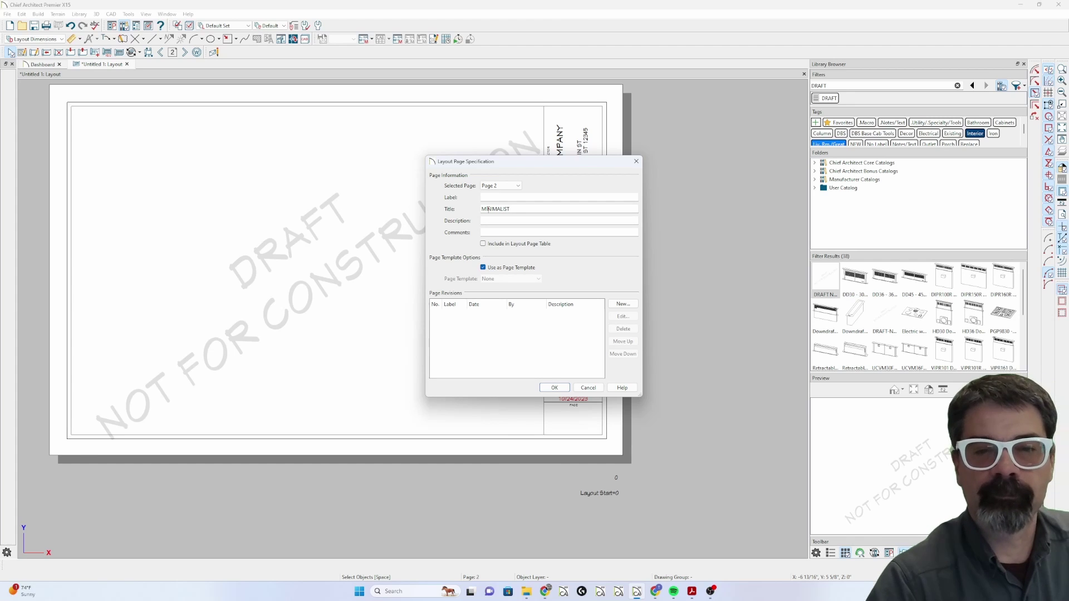
text(MINIMALIST)
click(553, 386)
click(161, 53)
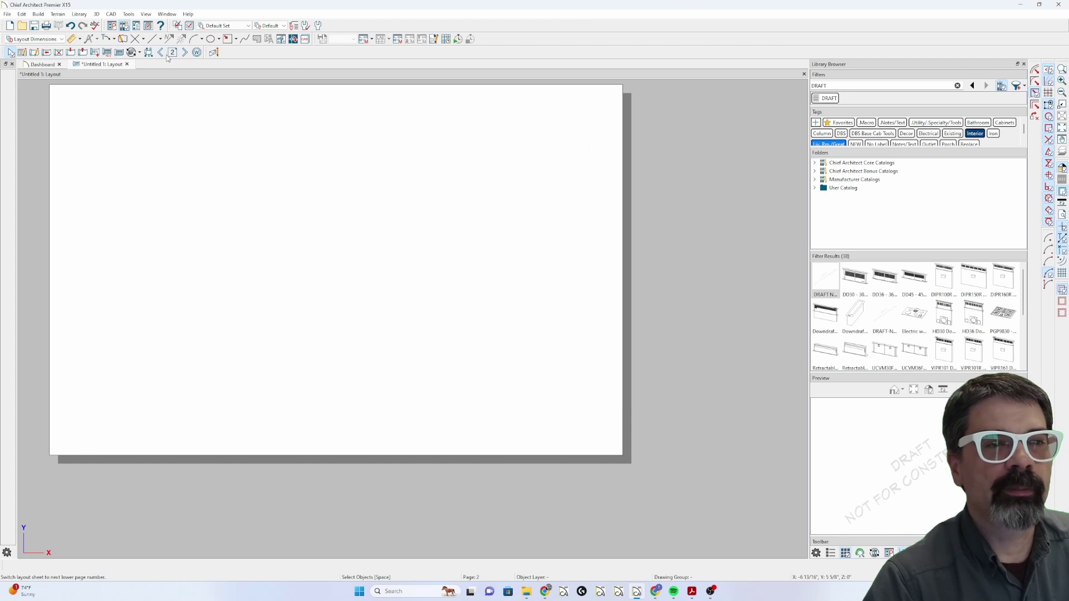
Retitle page 0's template DRAFT TEMPLATE, then go forward to the blank page 2
click(160, 53)
click(128, 14)
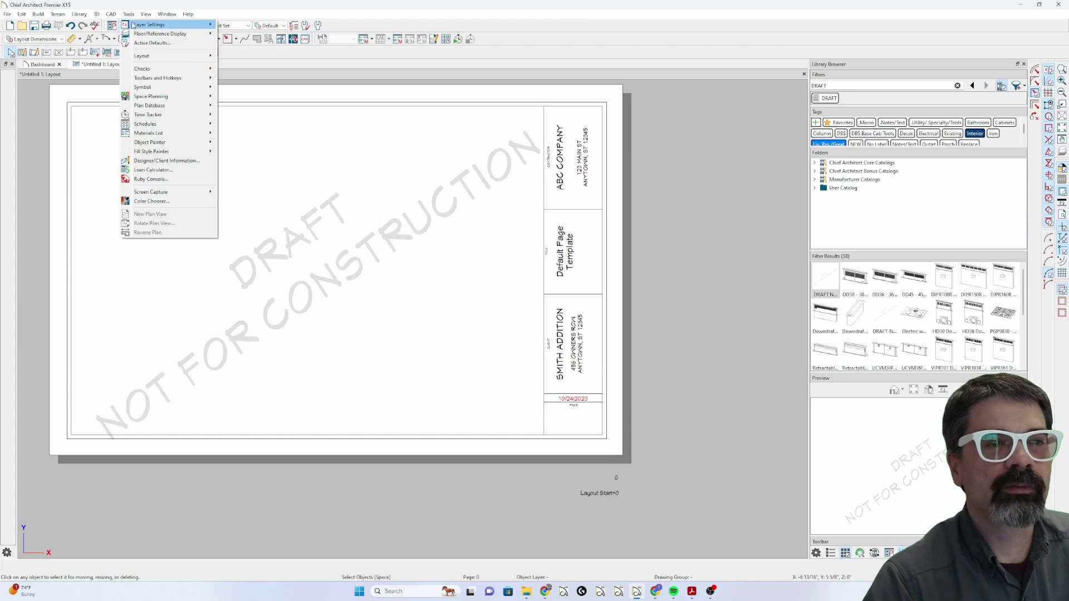
mouse_move(167, 56)
click(245, 88)
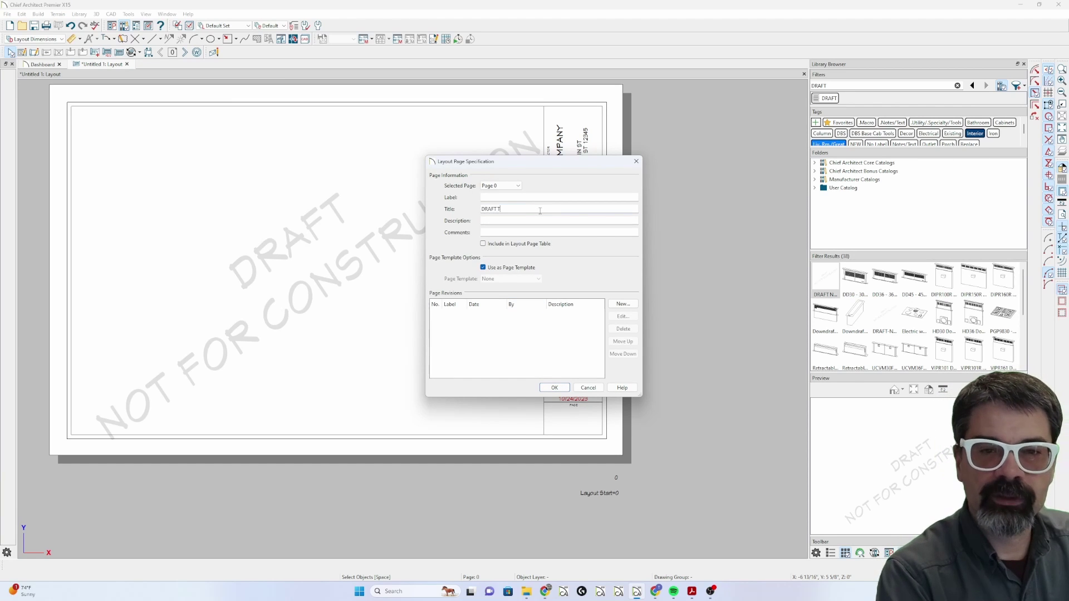
text(TEMPLA)
key(Return)
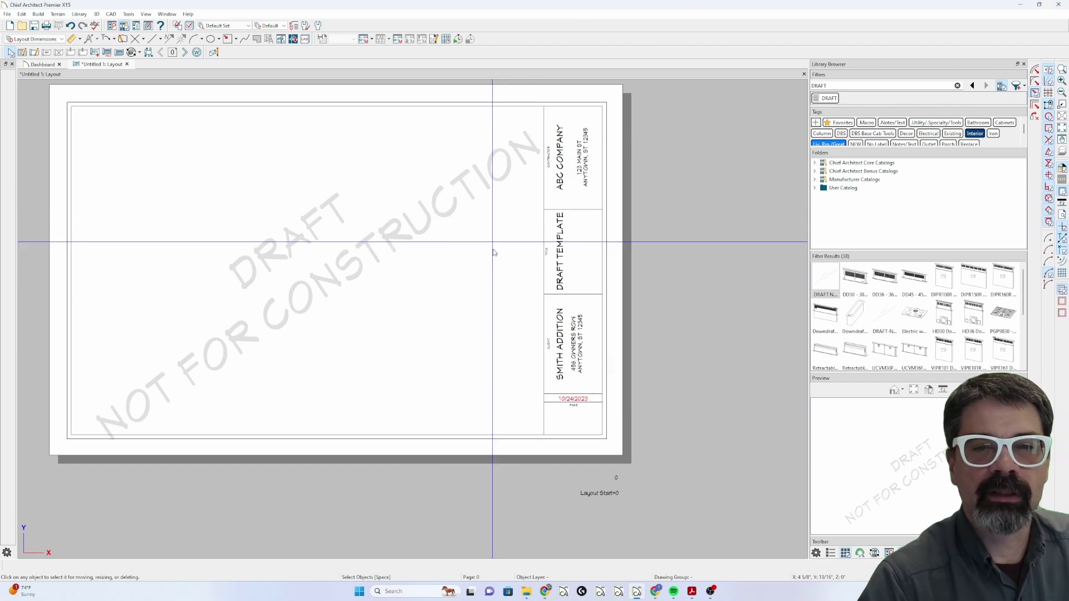
click(560, 279)
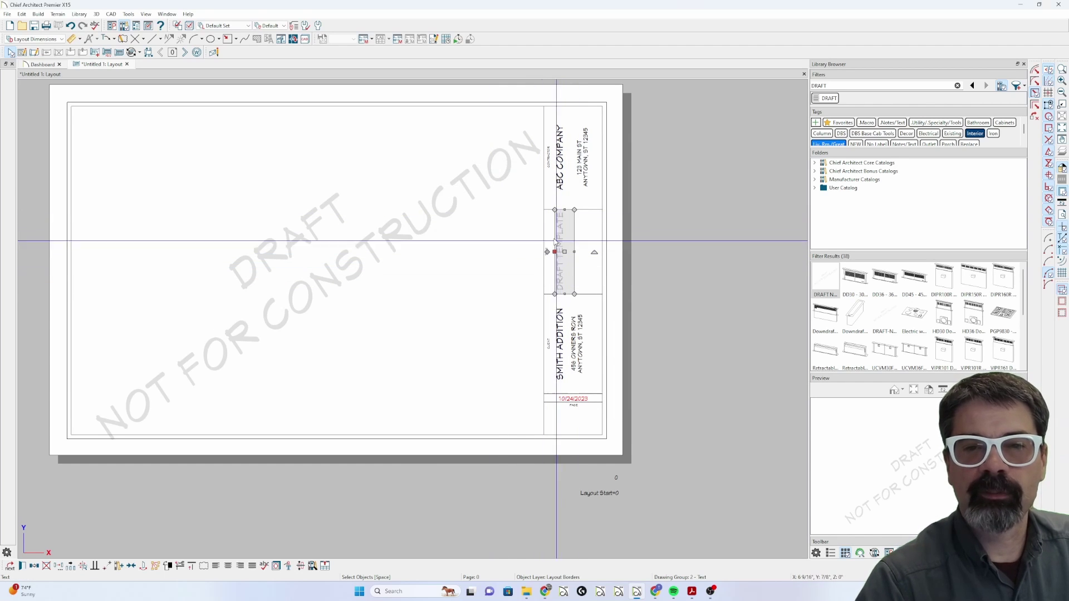
key(Escape)
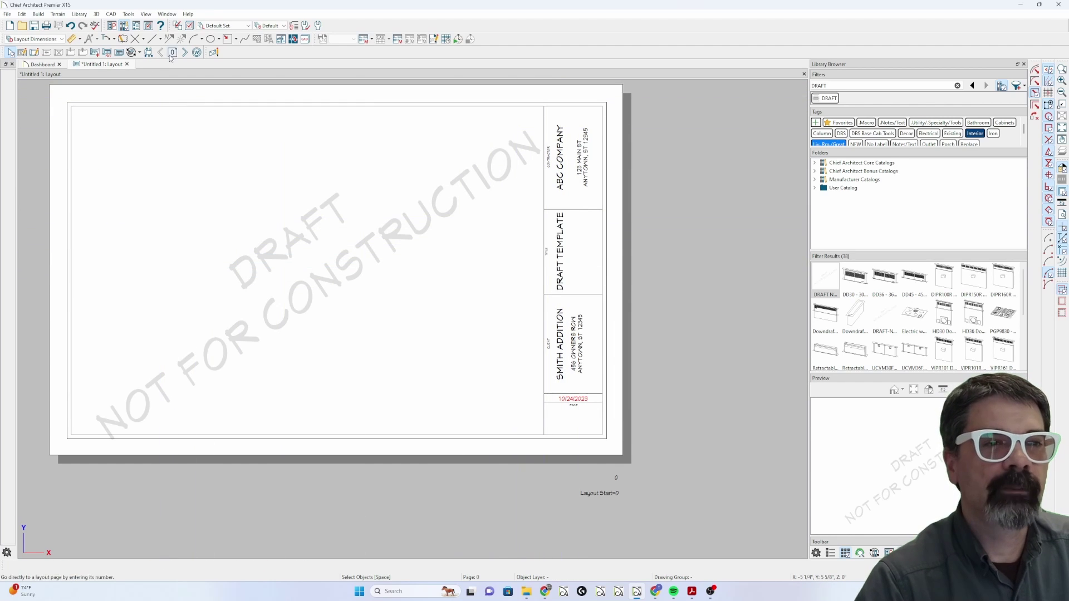
click(186, 54)
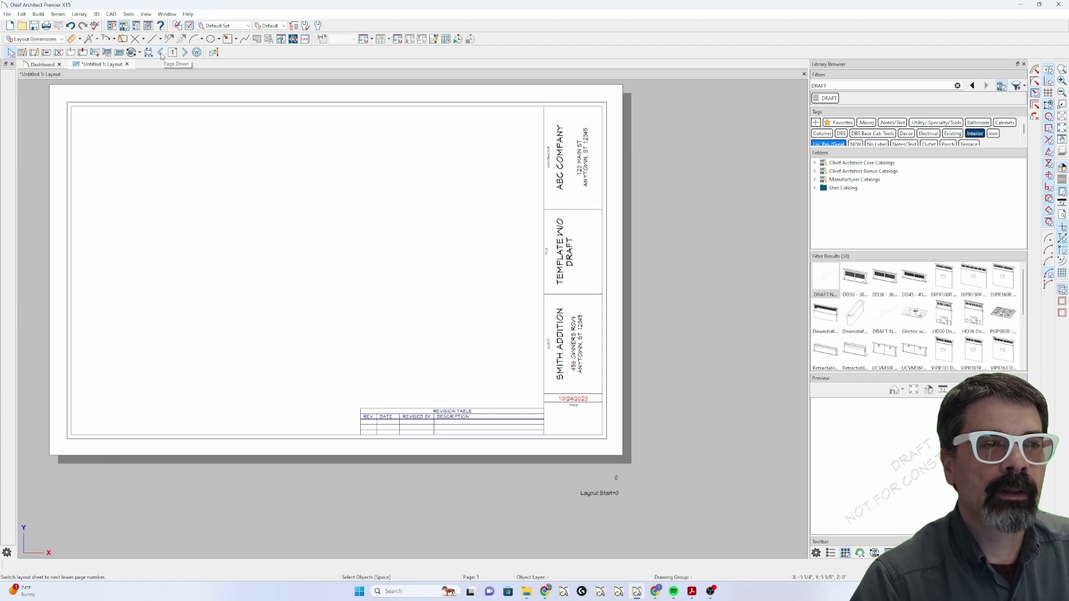
click(160, 53)
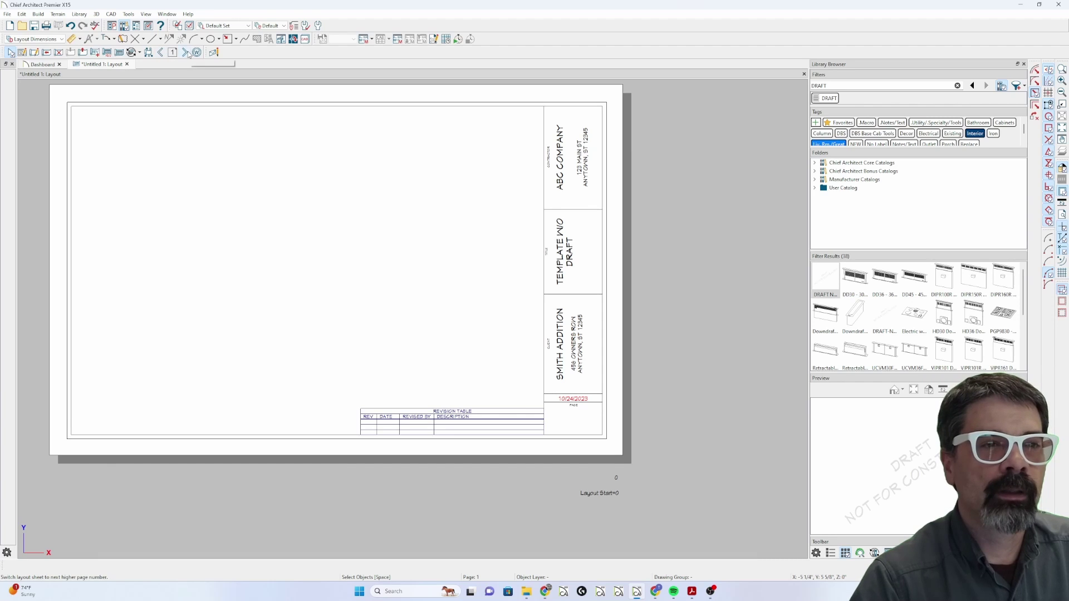
Move to the cover page and keep DRAFT TEMPLATE as its page template
click(22, 52)
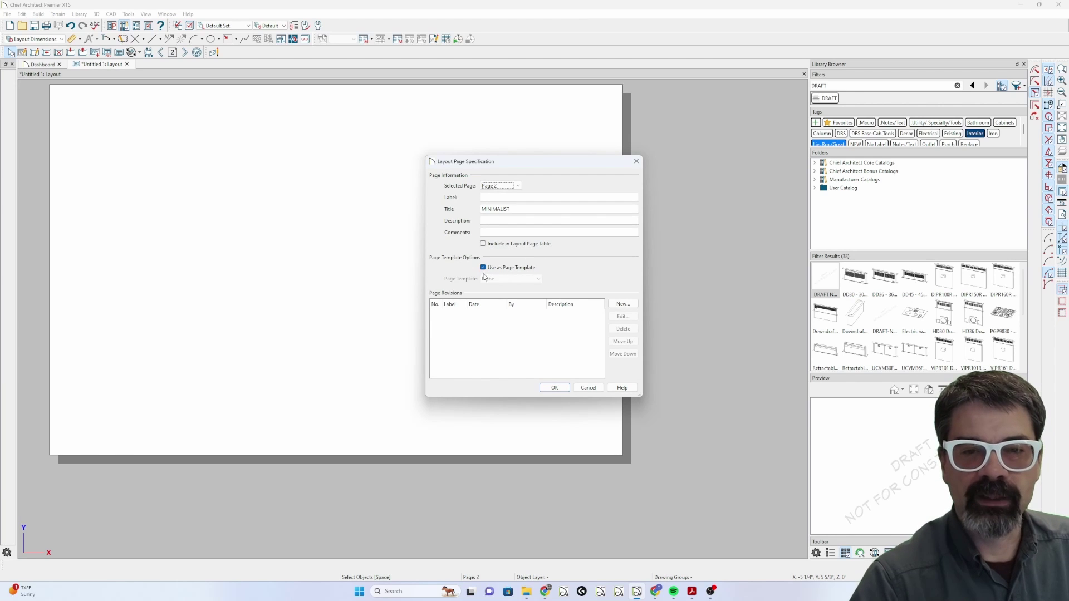
click(553, 387)
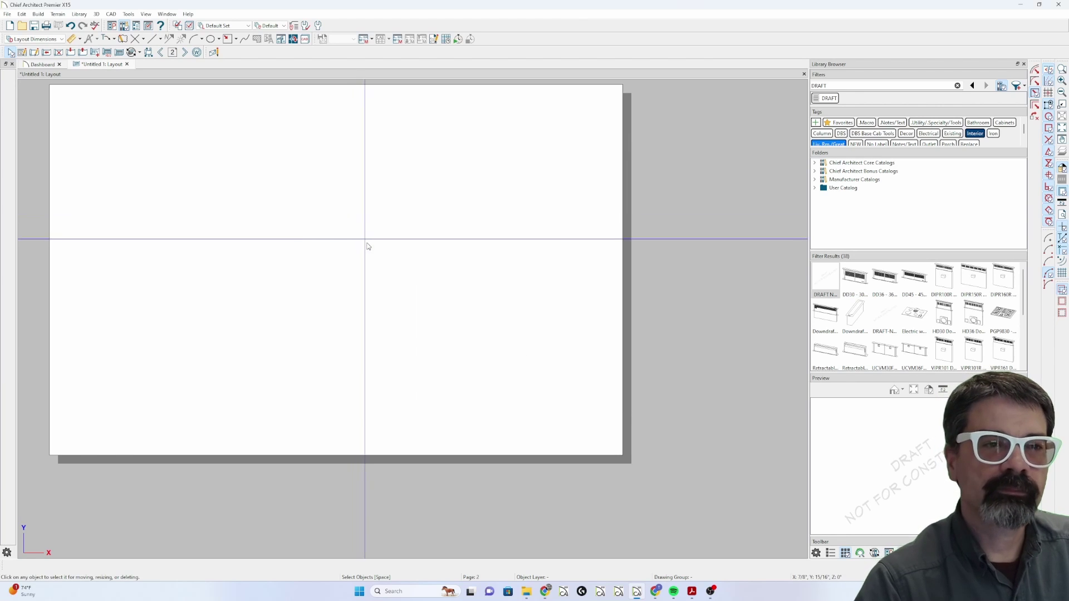
key(Page_Down)
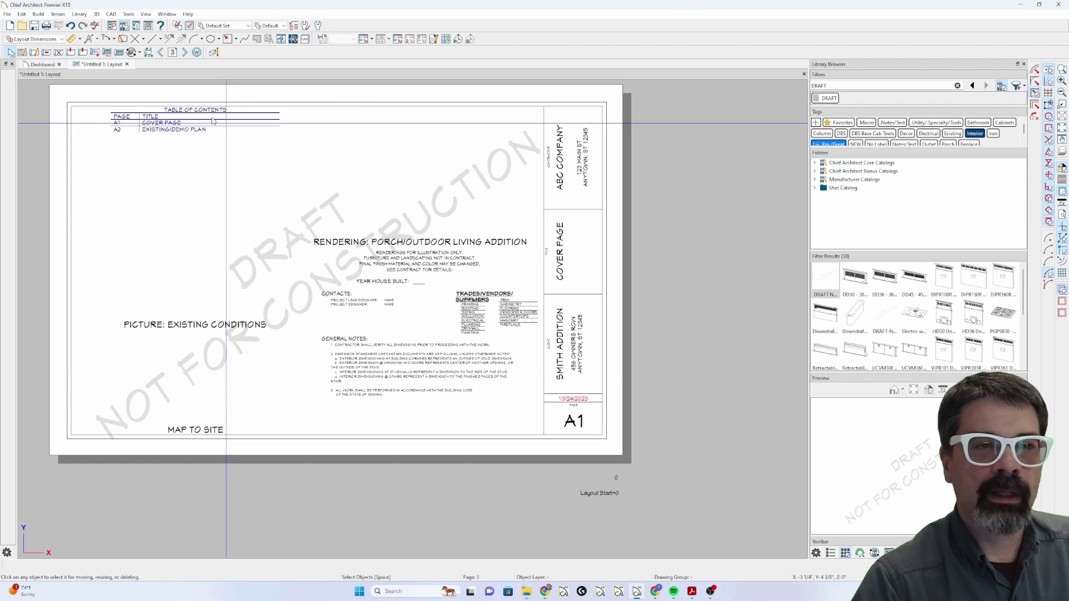
click(22, 51)
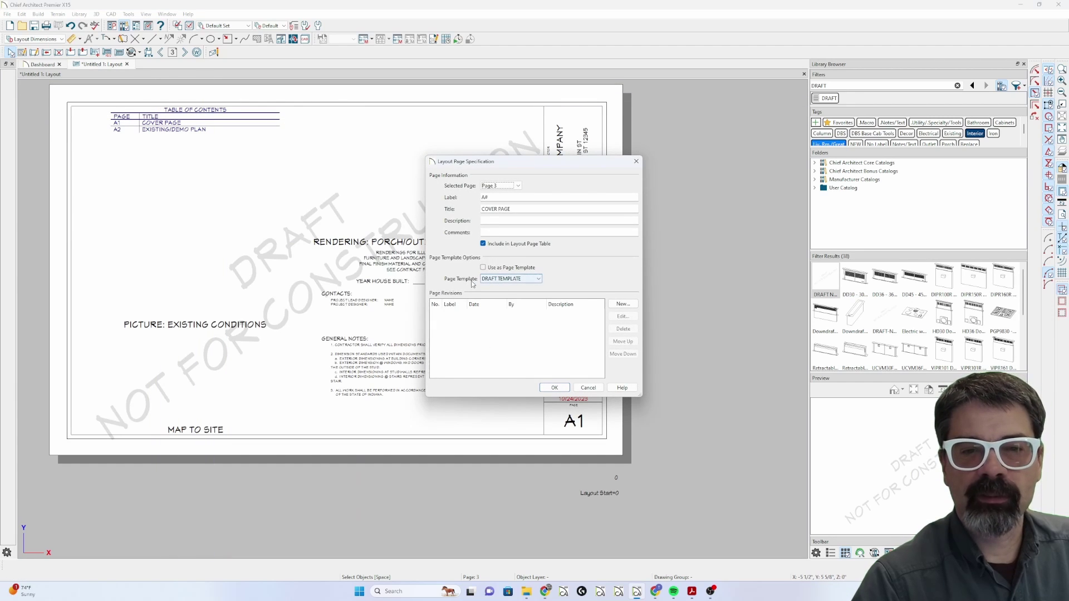
click(520, 279)
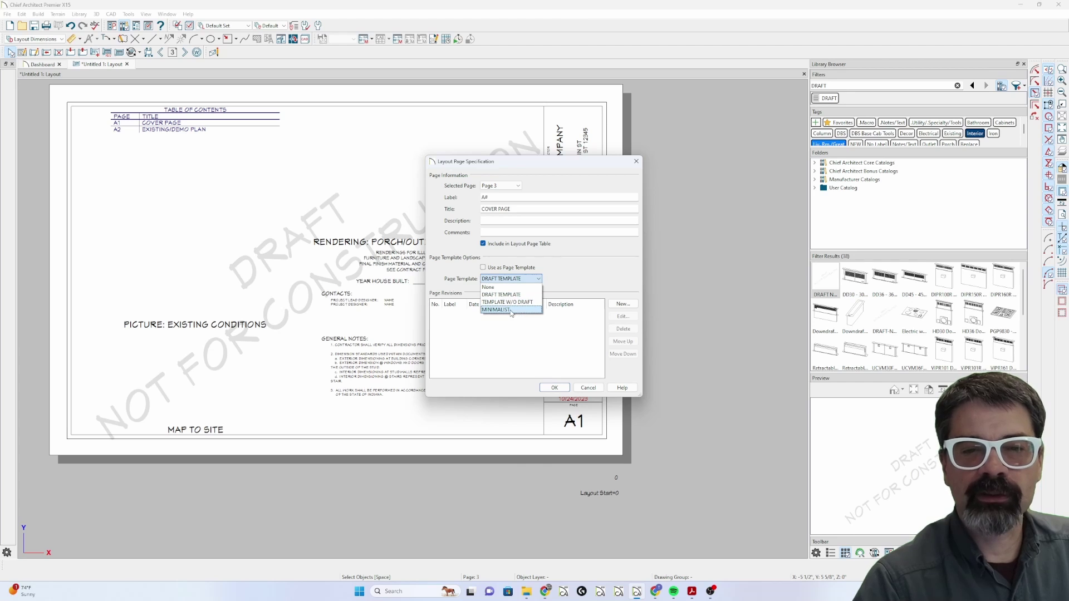
click(501, 294)
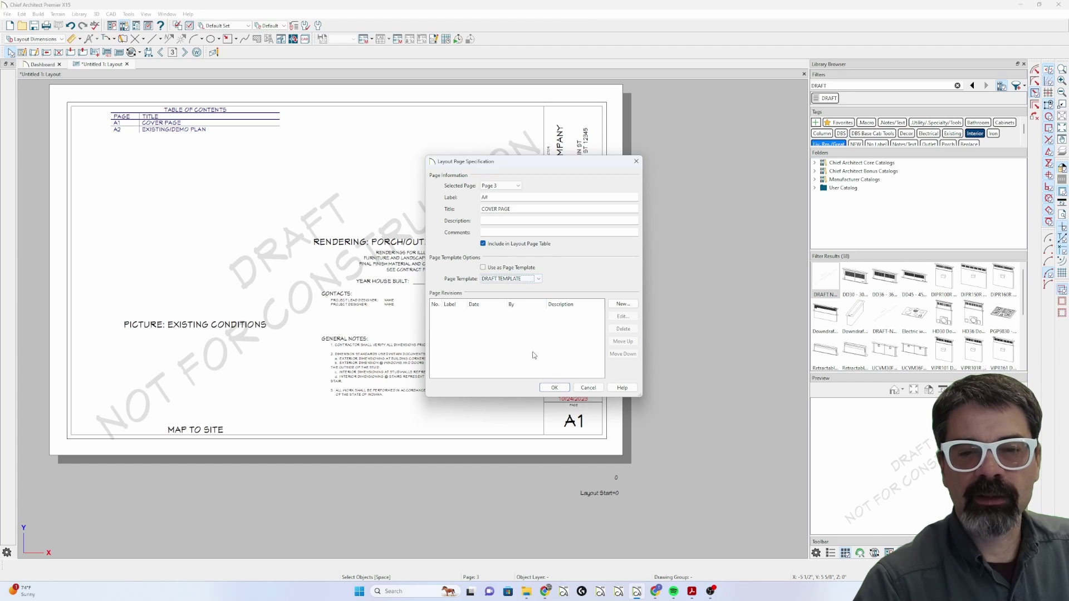
click(554, 388)
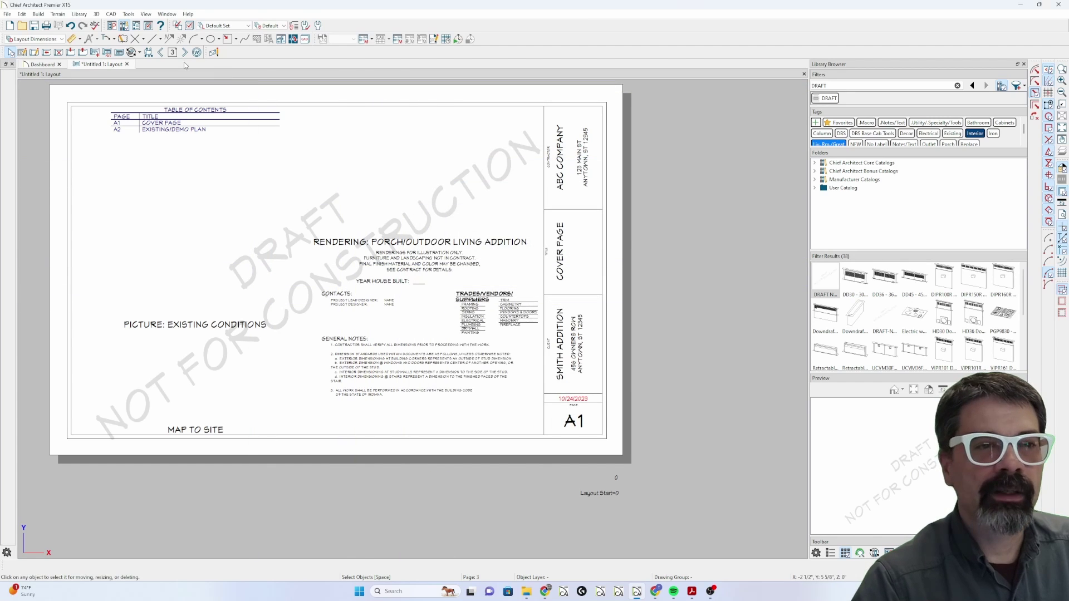
Remove the cover page's template, then reapply DRAFT TEMPLATE to restore border and watermark
click(22, 52)
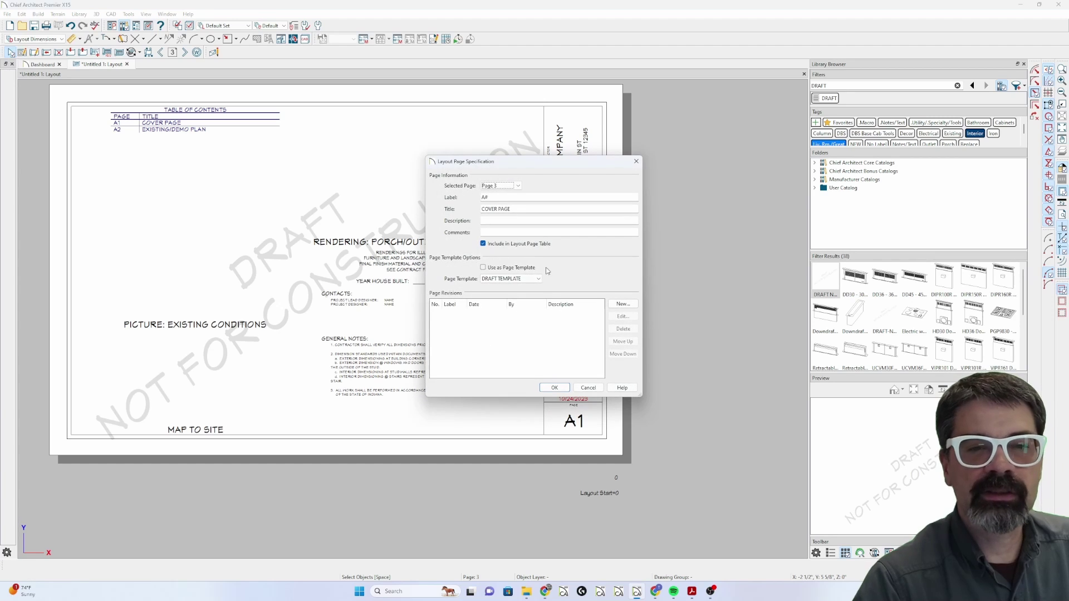
click(527, 278)
click(522, 286)
click(554, 387)
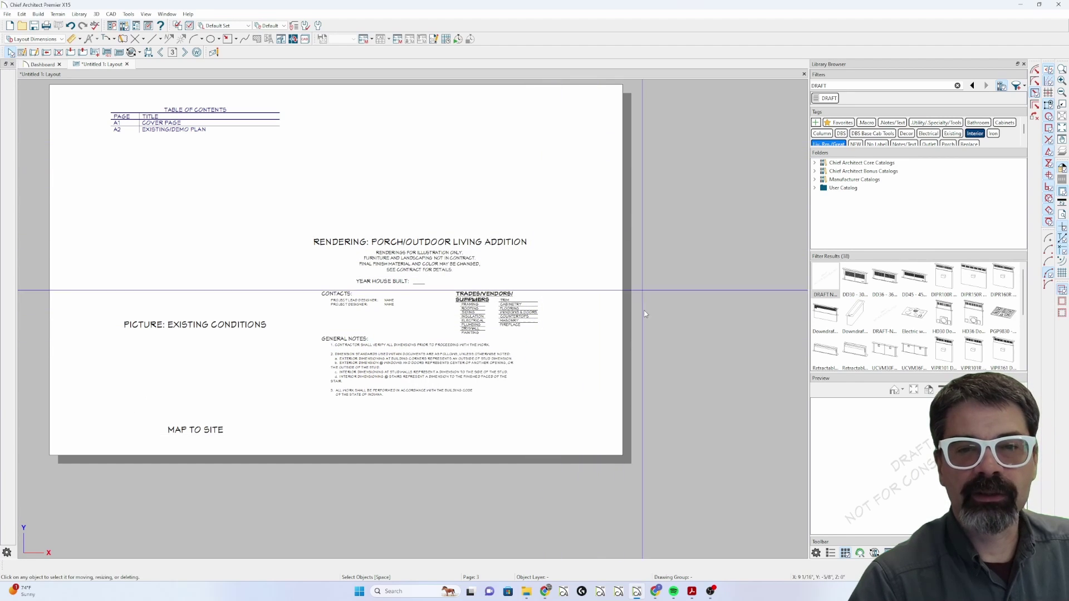
click(348, 362)
click(357, 281)
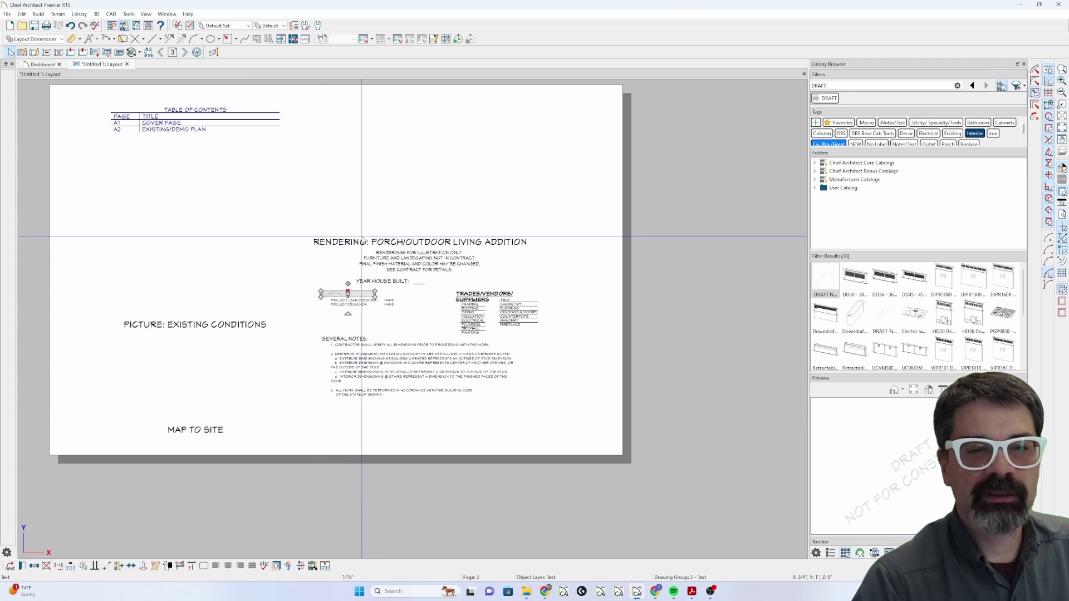
click(361, 241)
double_click(294, 170)
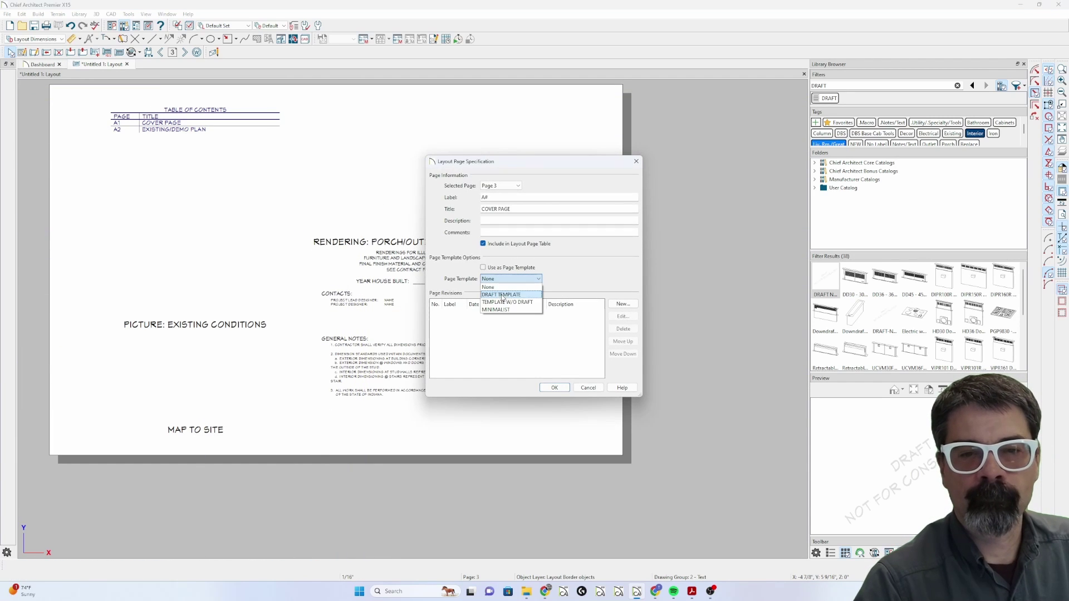
click(498, 295)
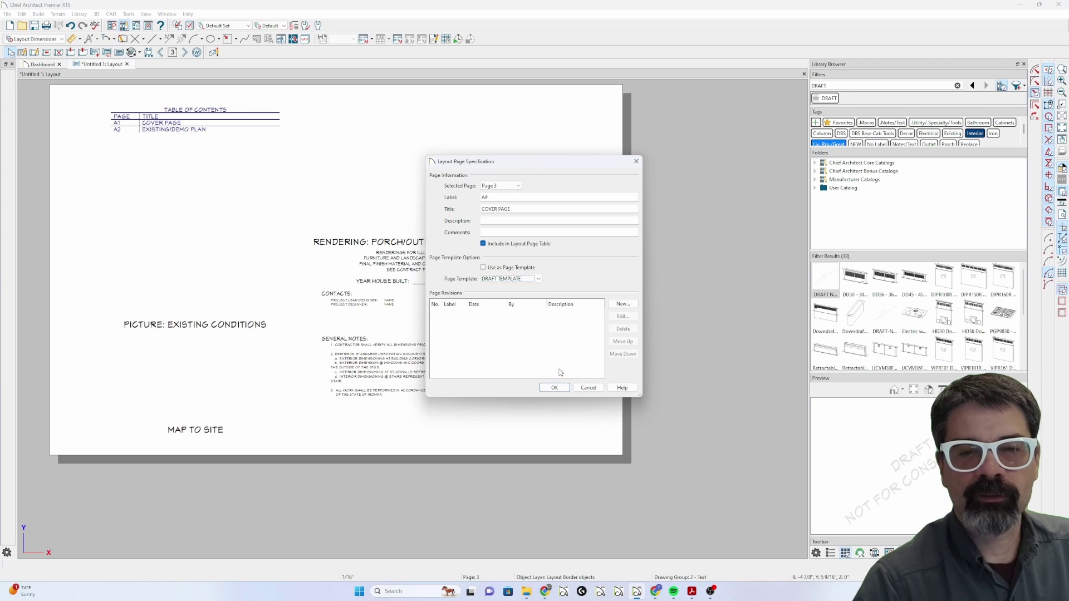
click(555, 388)
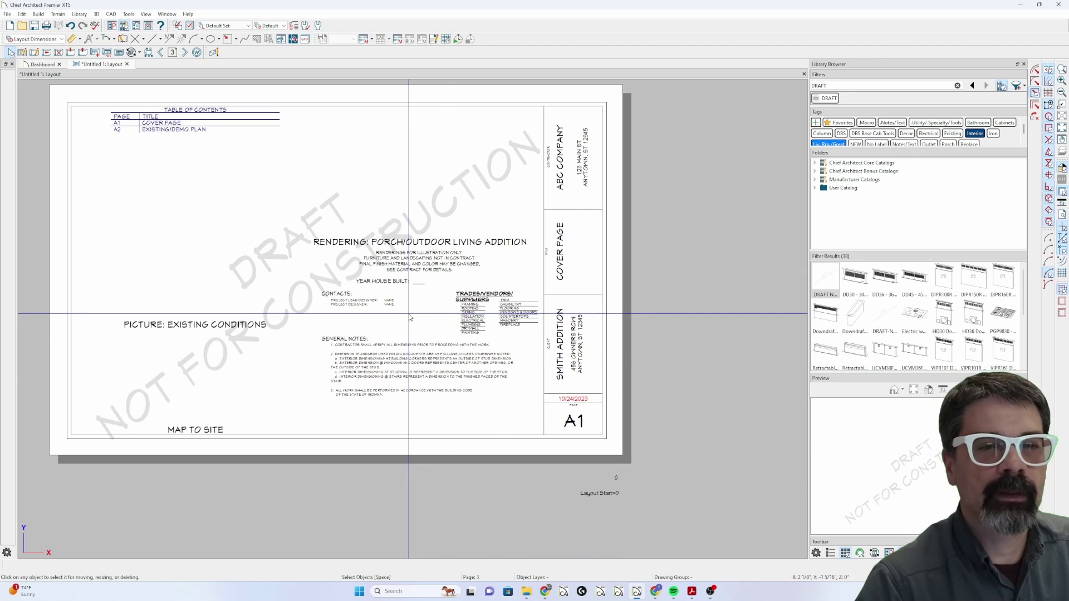
Retitle page 5 SKETCH MINIMAL
click(186, 53)
click(186, 53)
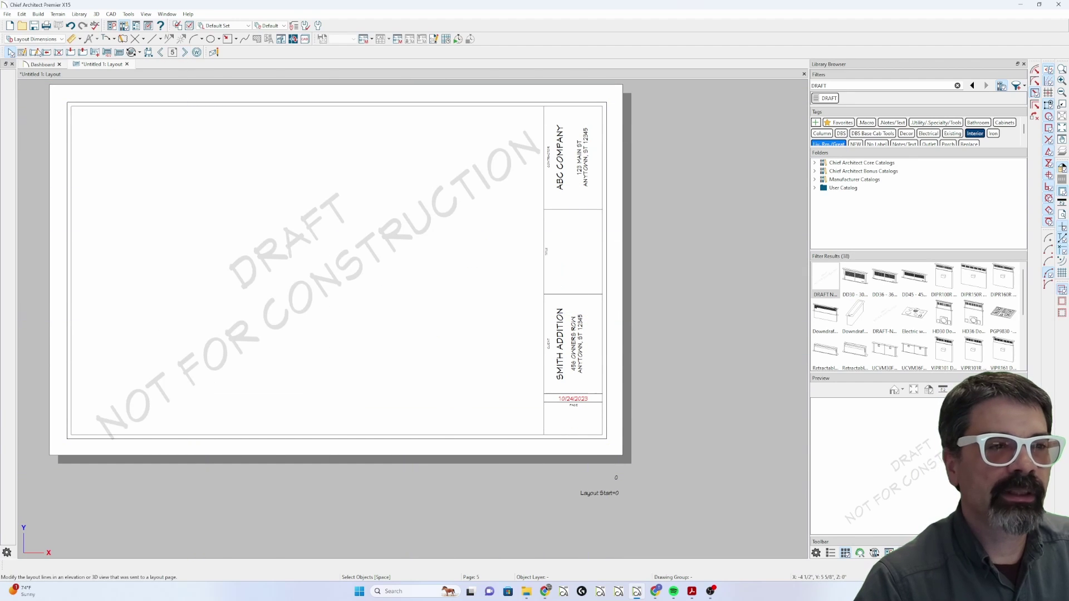
click(22, 52)
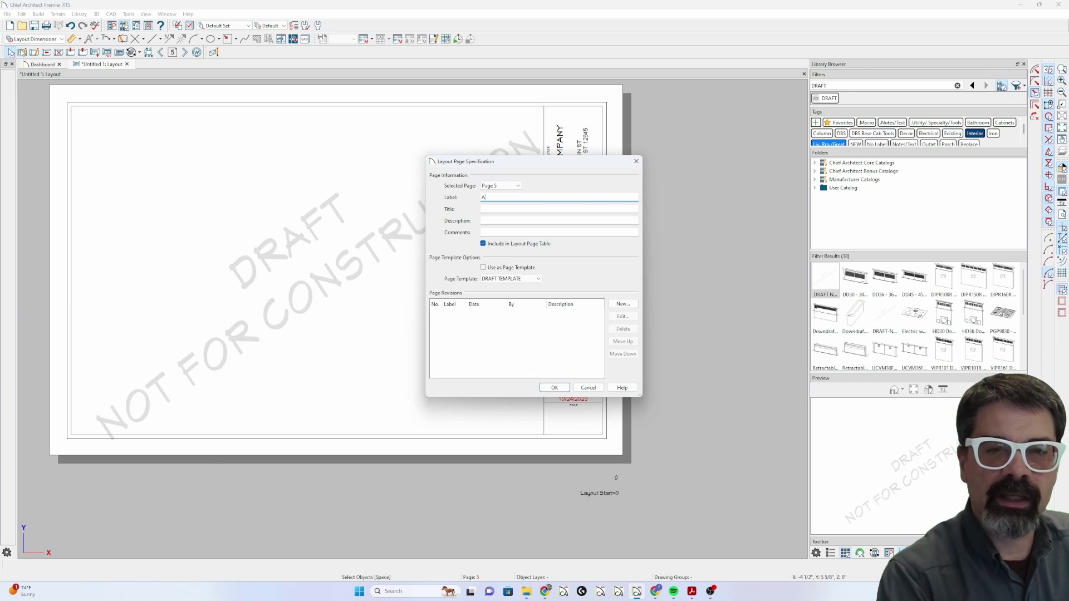
click(559, 208)
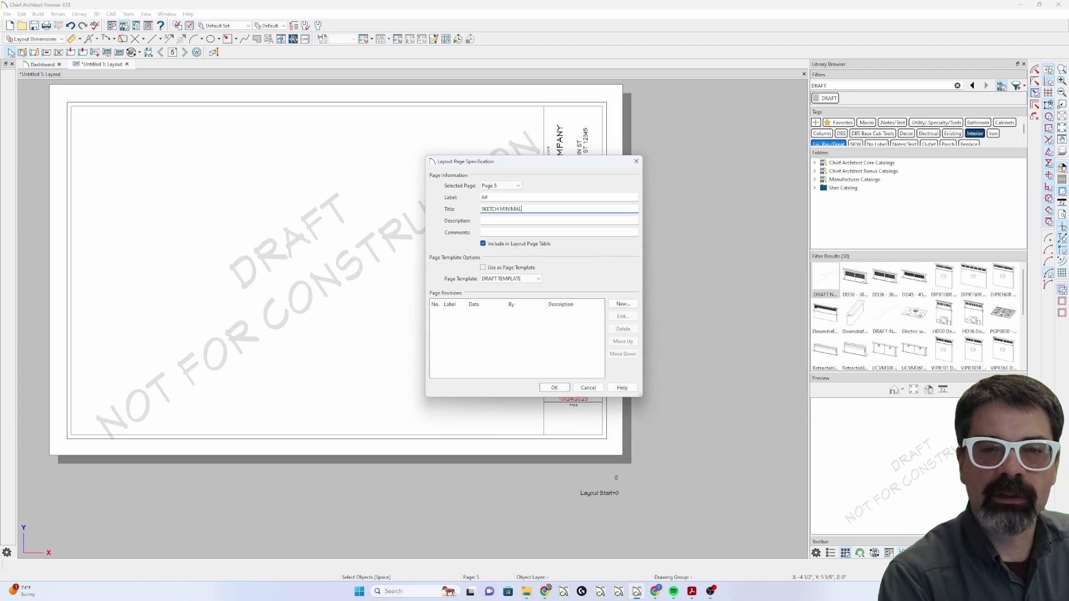
text(SKETCH MINIMAL)
key(Return)
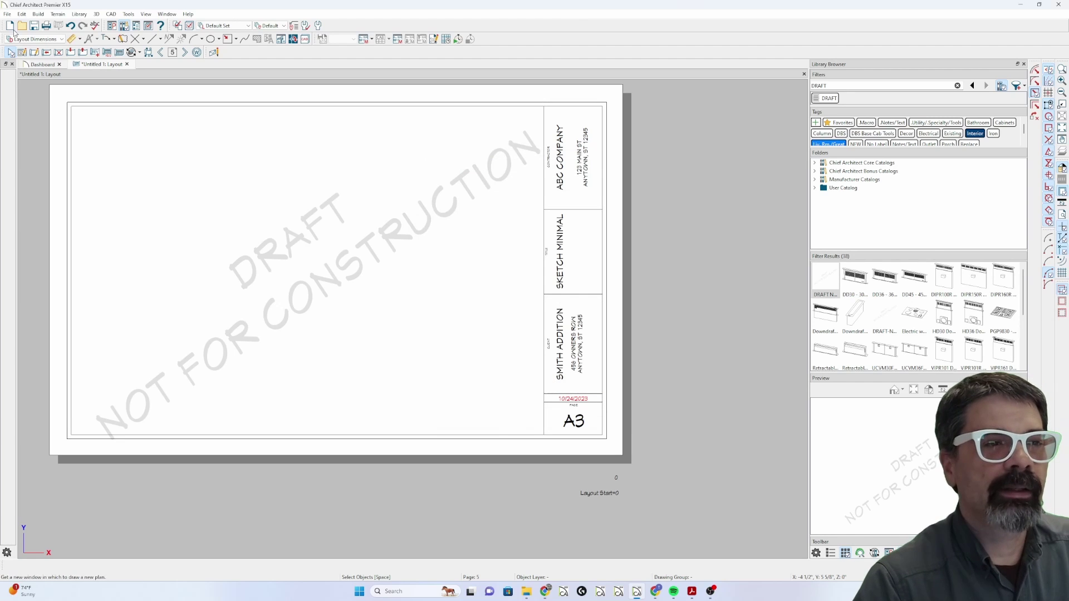
Apply the MINIMALIST page template to page 5
double_click(358, 224)
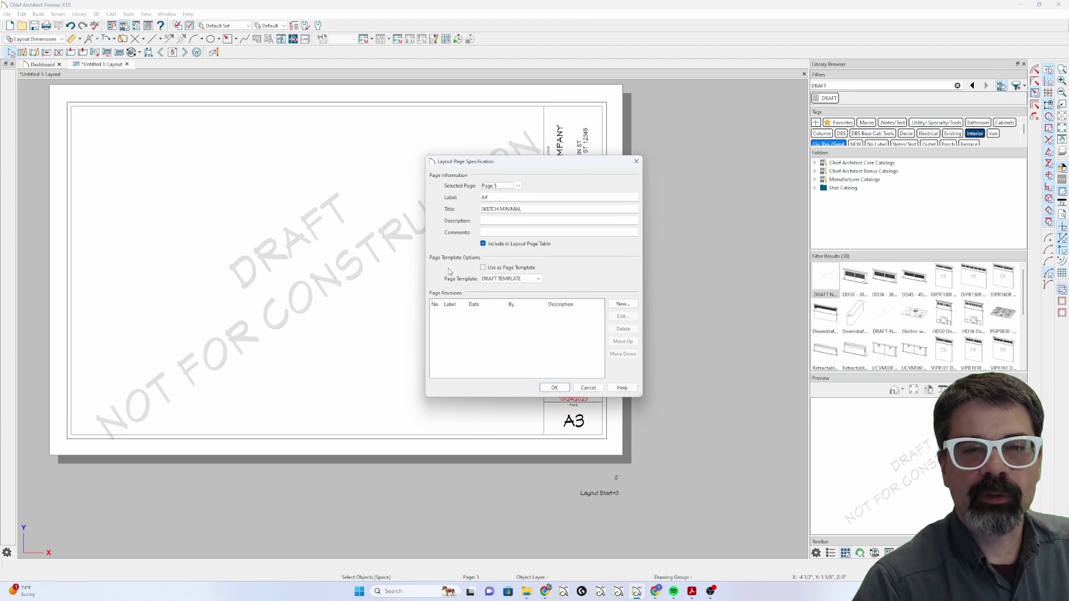
click(518, 279)
click(510, 304)
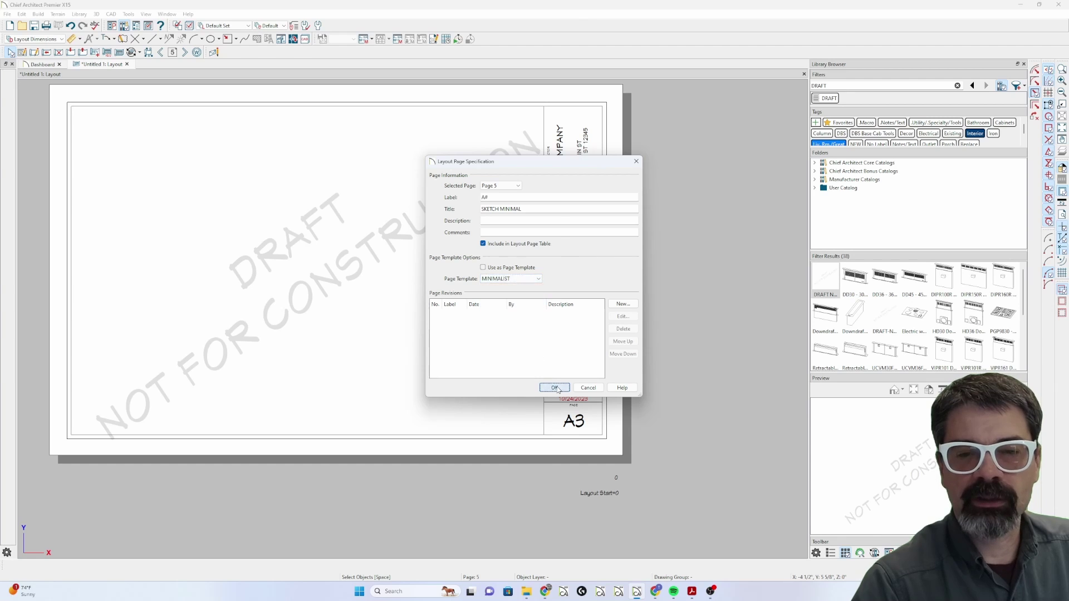
click(555, 388)
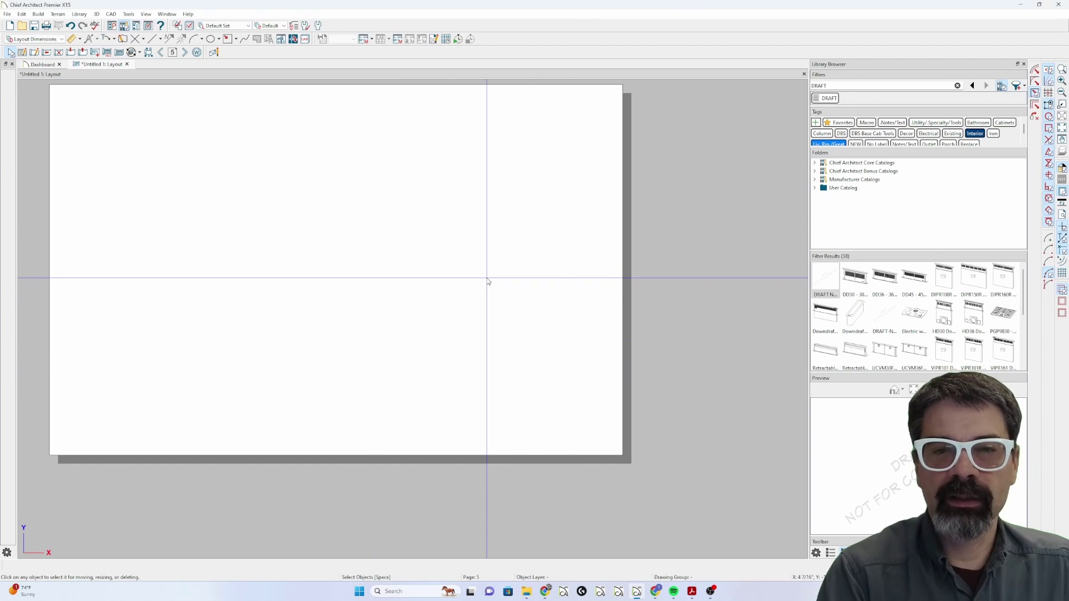
Copy page 1's title-block column and paste it onto the blank page 2
click(160, 54)
click(159, 53)
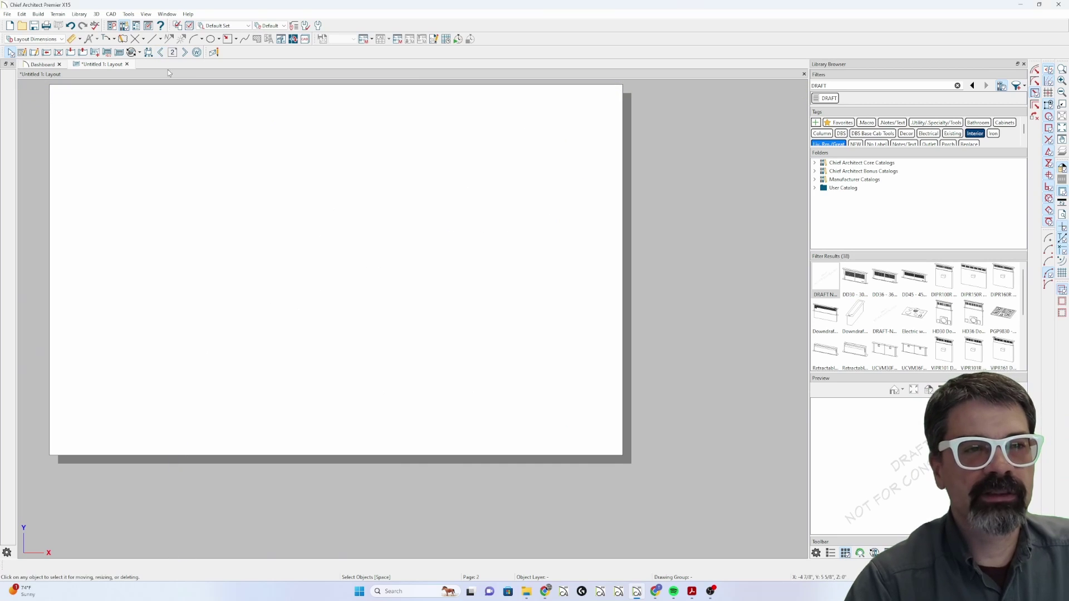
click(160, 53)
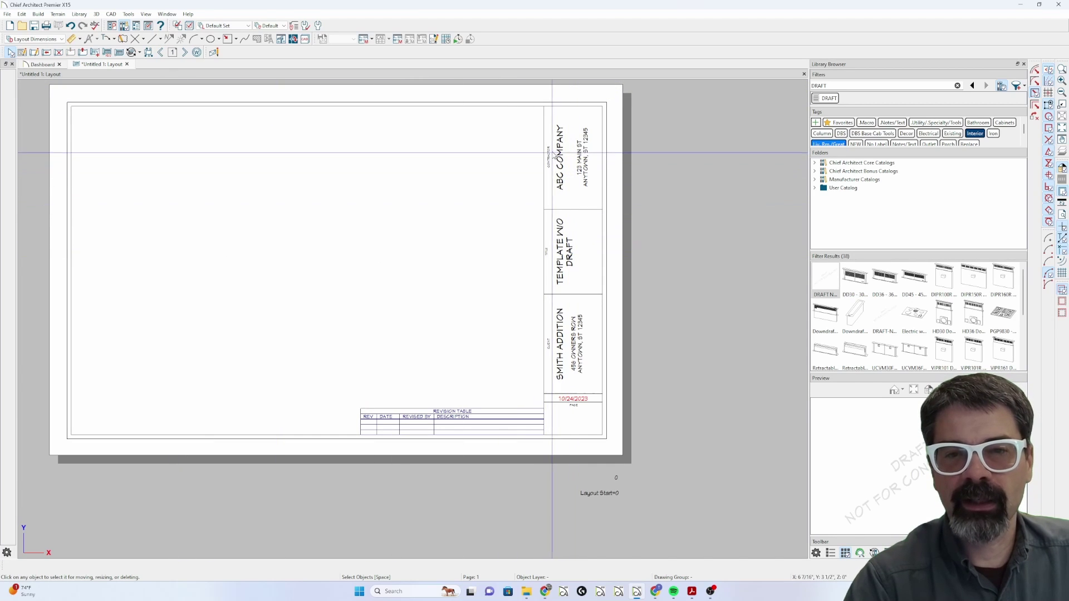
drag(541, 146, 612, 418)
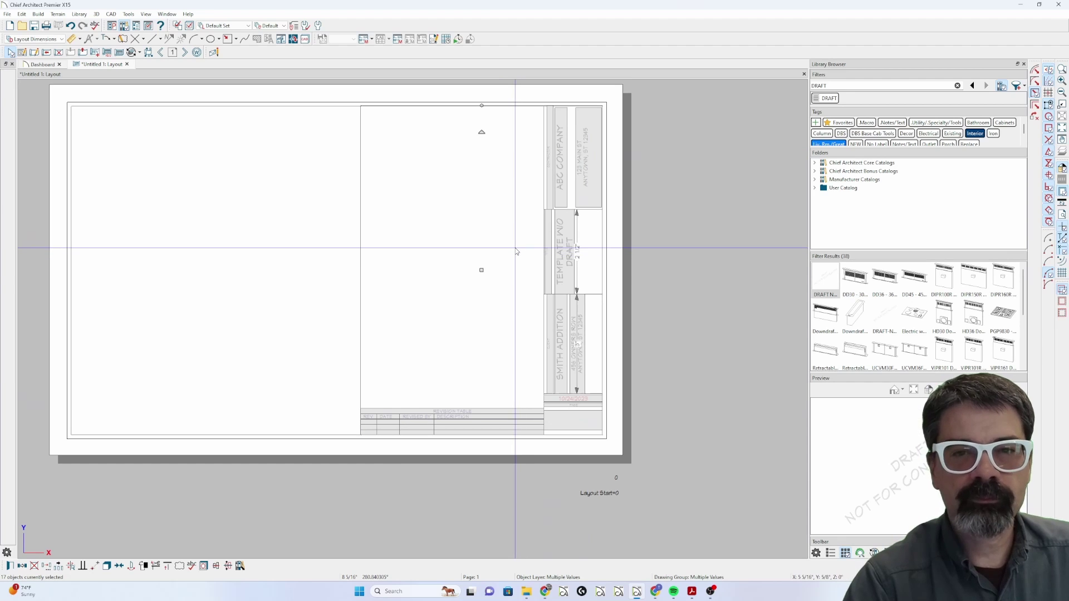
key(Page_Down)
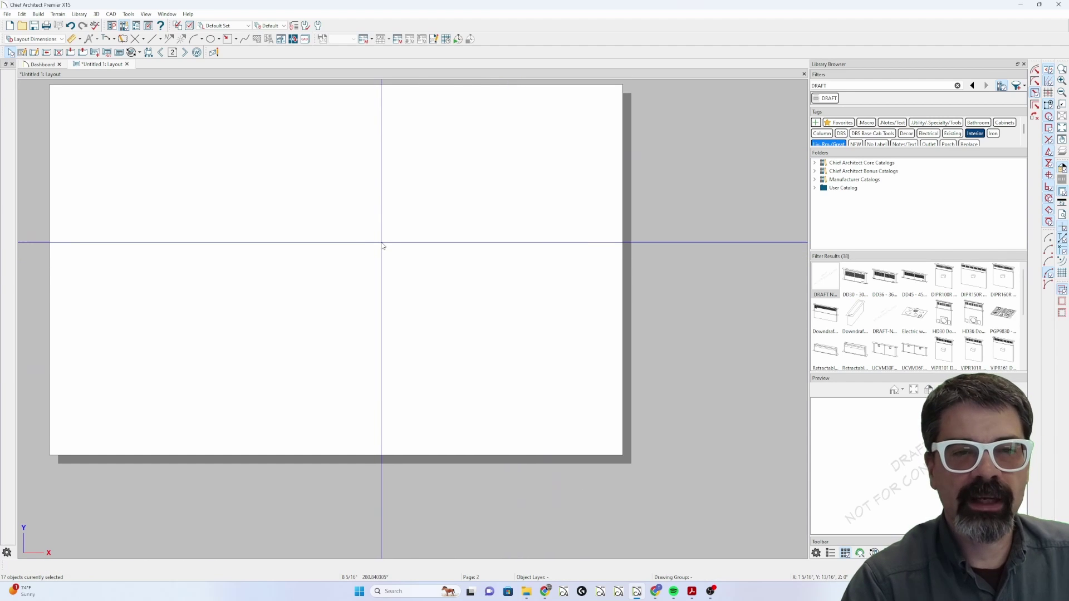
key(ctrl+v)
Delete the pasted revision table and draw a short vertical line
click(443, 412)
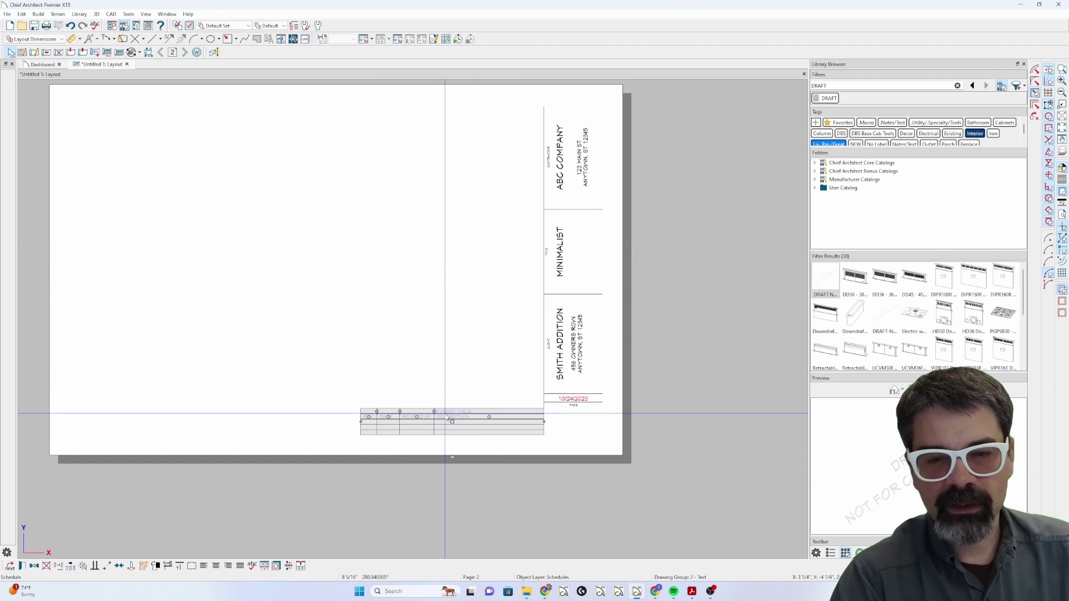
key(Delete)
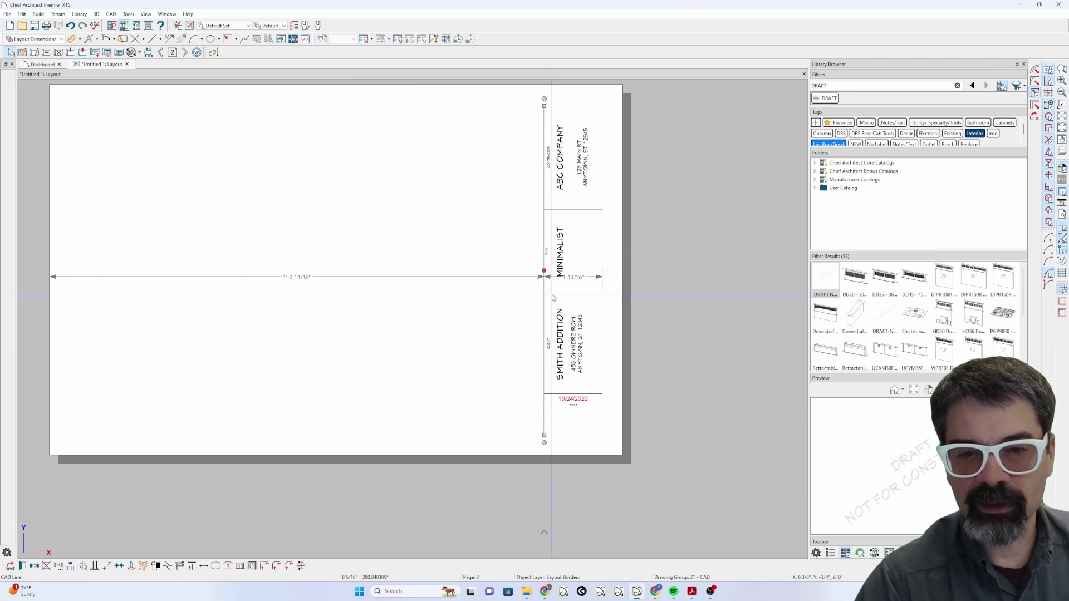
key(w)
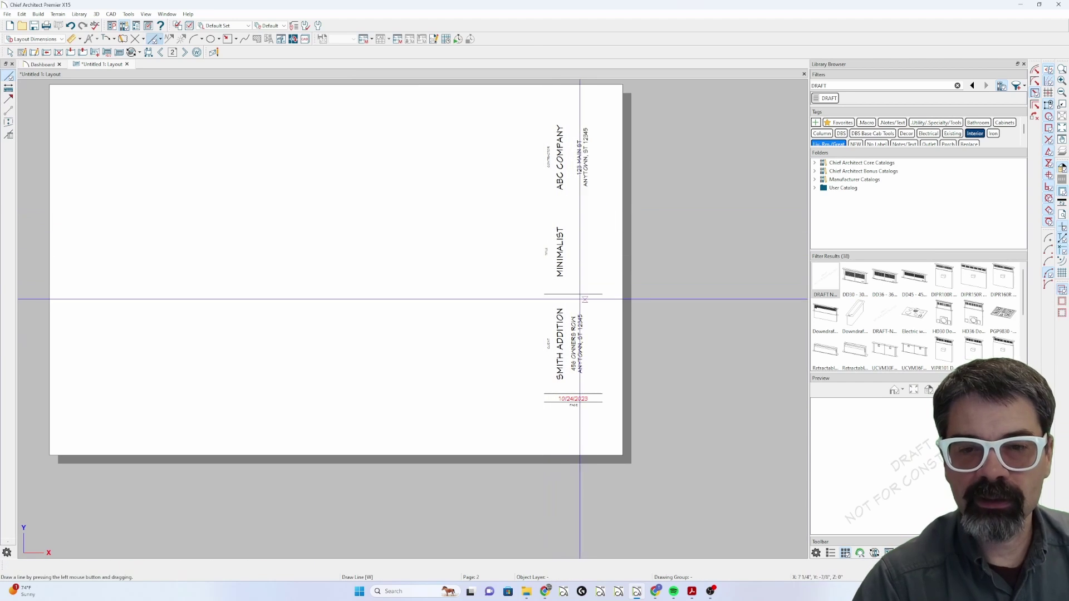
drag(584, 294, 585, 384)
key(Escape)
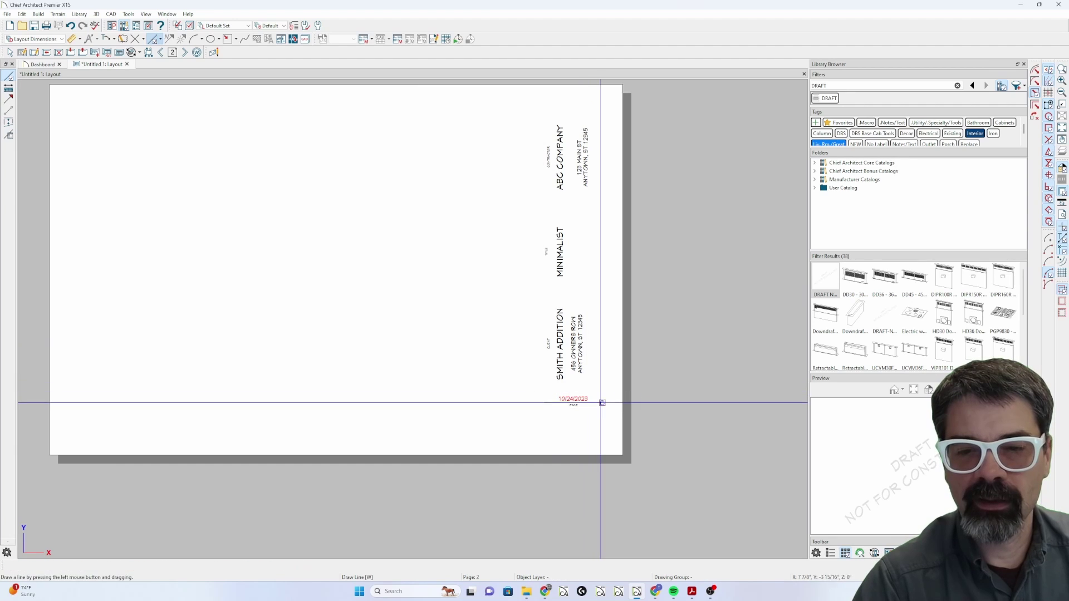
key(space)
Rotate the title-block text horizontally and place it along the sheet bottom
mouse_move(598, 362)
mouse_down()
mouse_move(497, 144)
mouse_move(514, 165)
mouse_move(556, 370)
mouse_move(452, 89)
mouse_up()
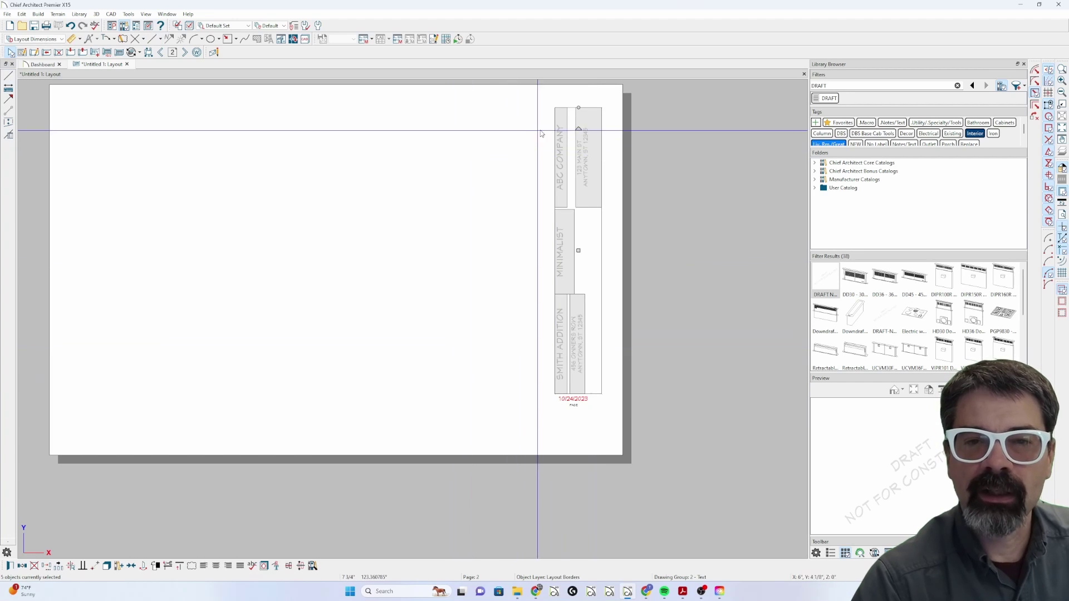
drag(582, 146, 283, 419)
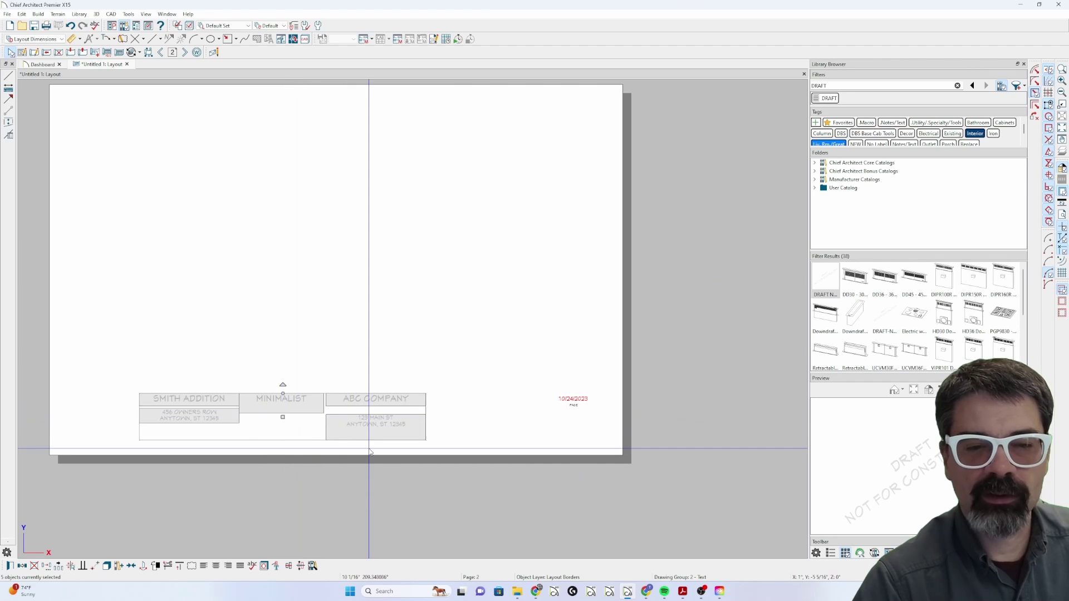
key(Escape)
key(Page_Down)
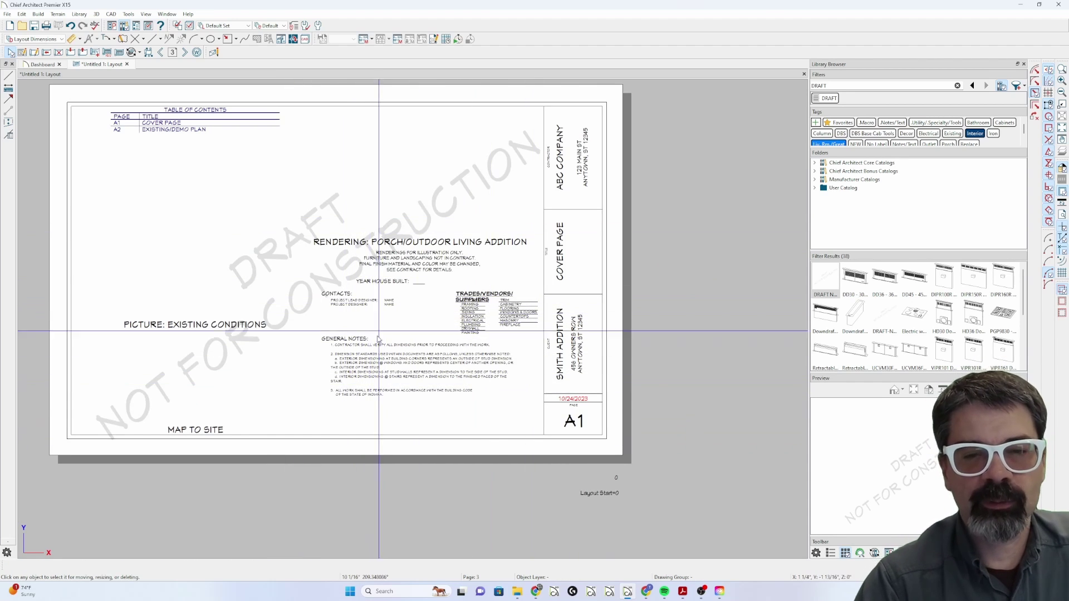
Page down past A2 to the A3 SKETCH MINIMAL sheet and open the Tools menu
key(Page_Down)
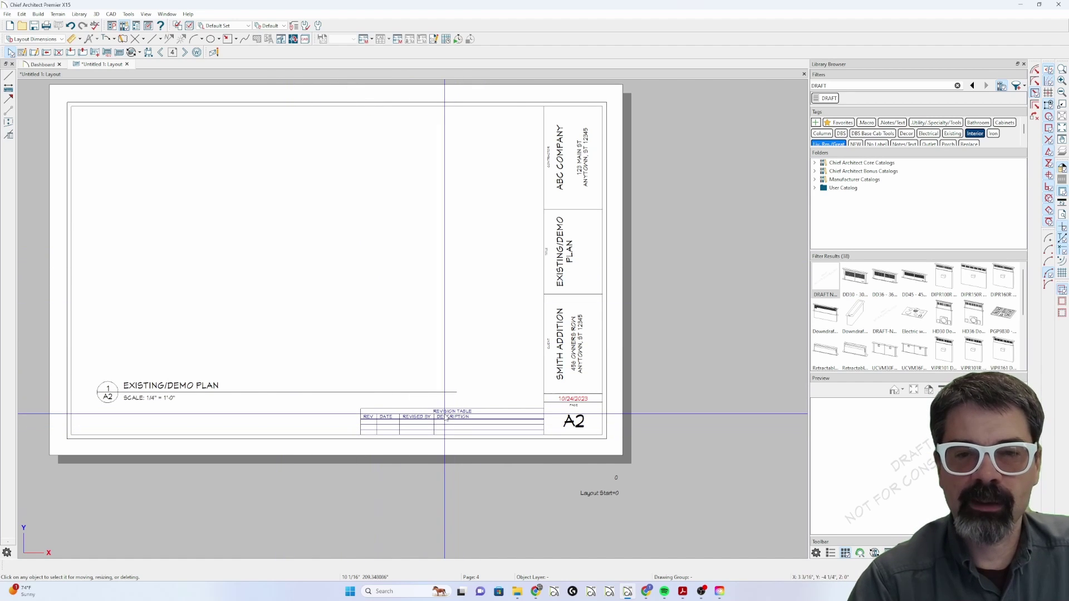
key(Page_Down)
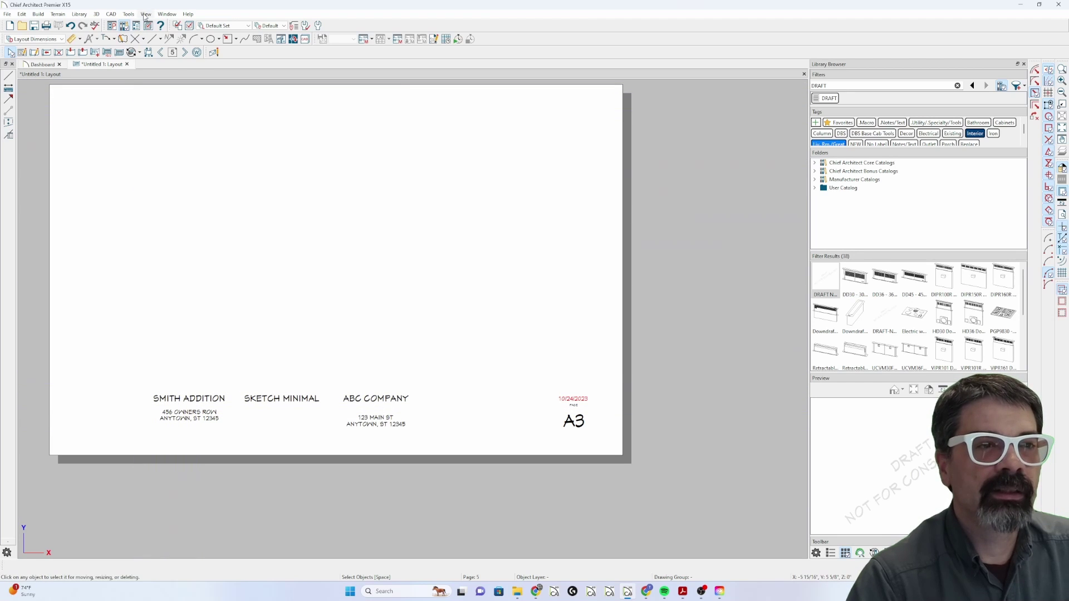
click(127, 15)
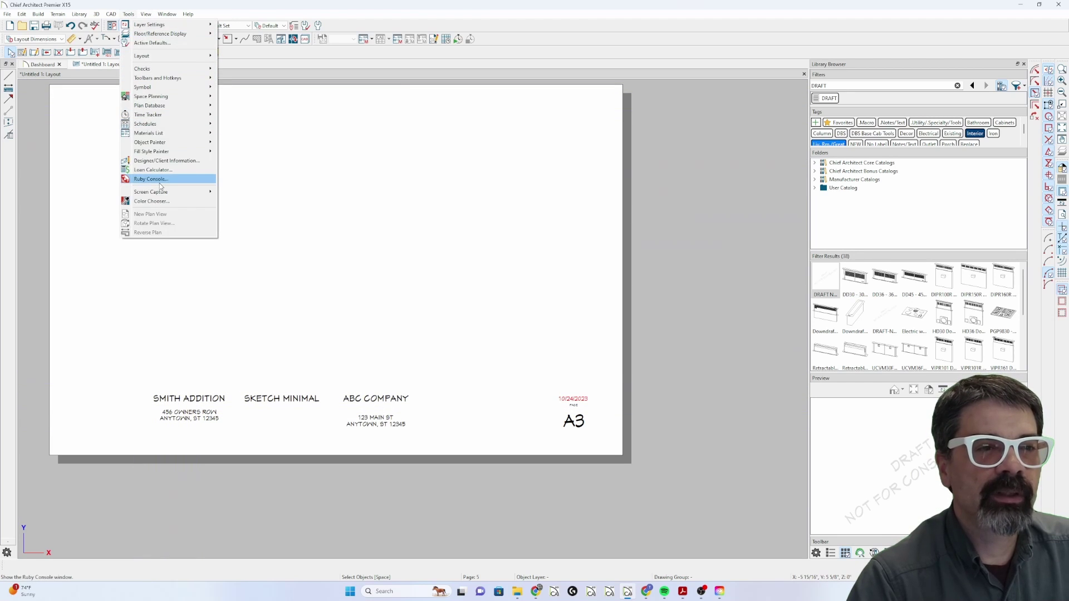
Enter JONES KITCHEN REMODEL as the client name in Designer/Client Information
click(167, 161)
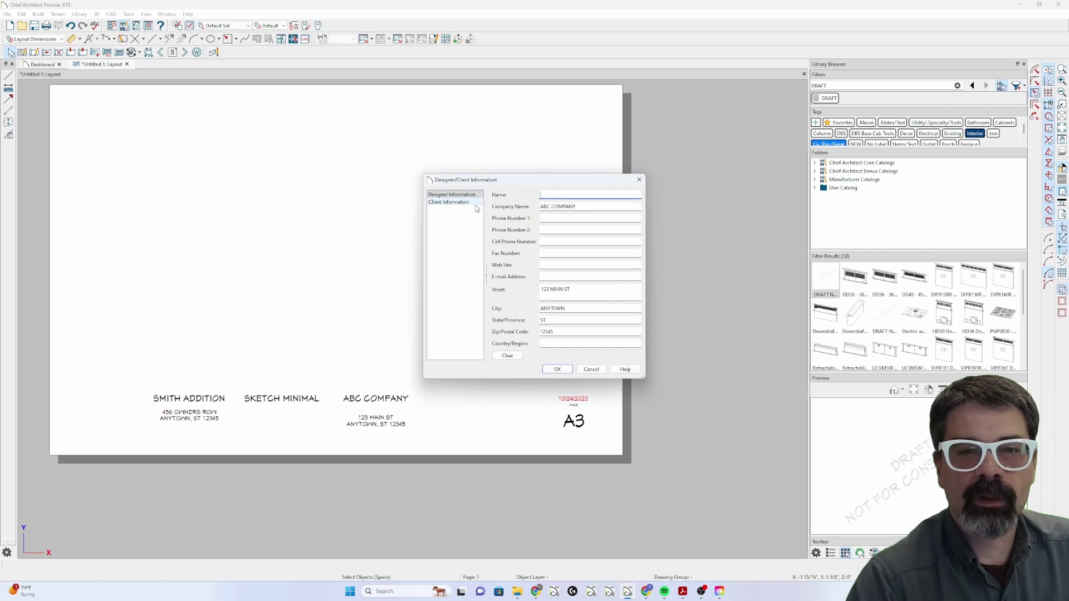
click(451, 202)
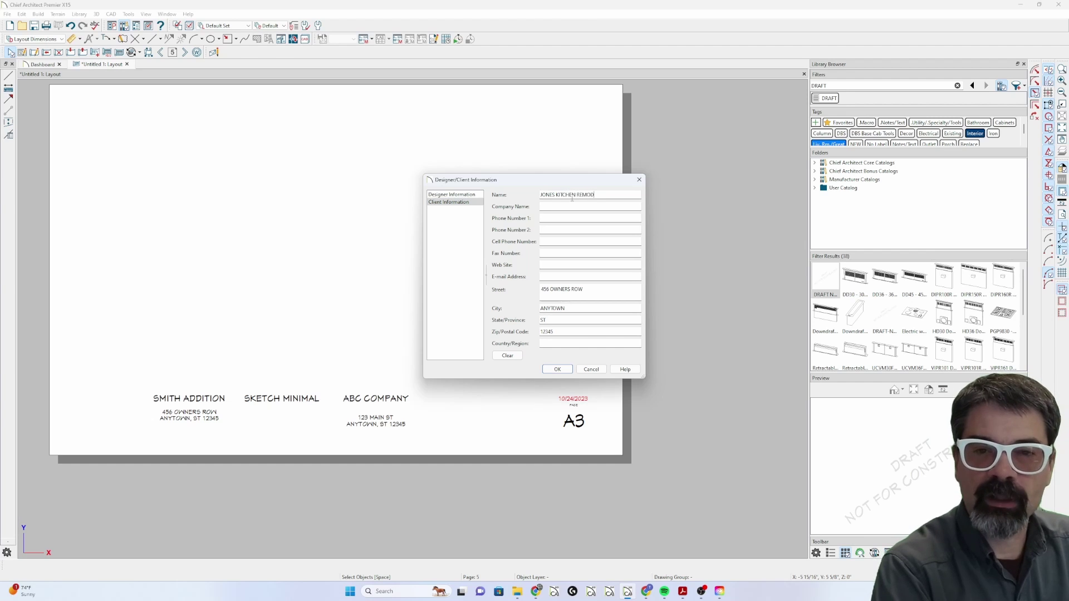
text(EL)
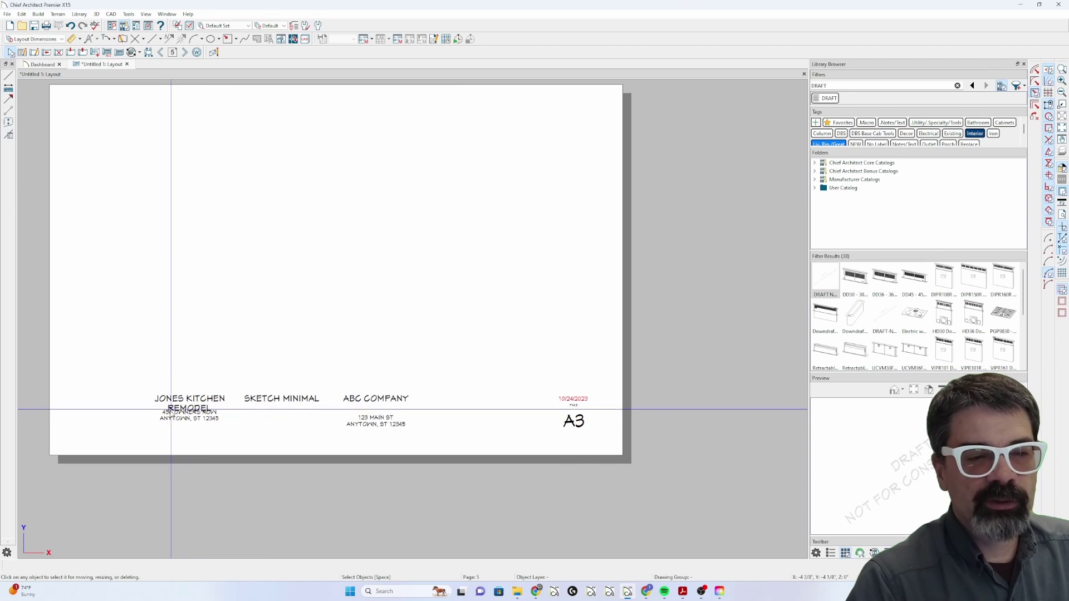
Flip through sheets A2, A1 and A3, ending zoomed on the MINIMALIST template page
key(Page_Up)
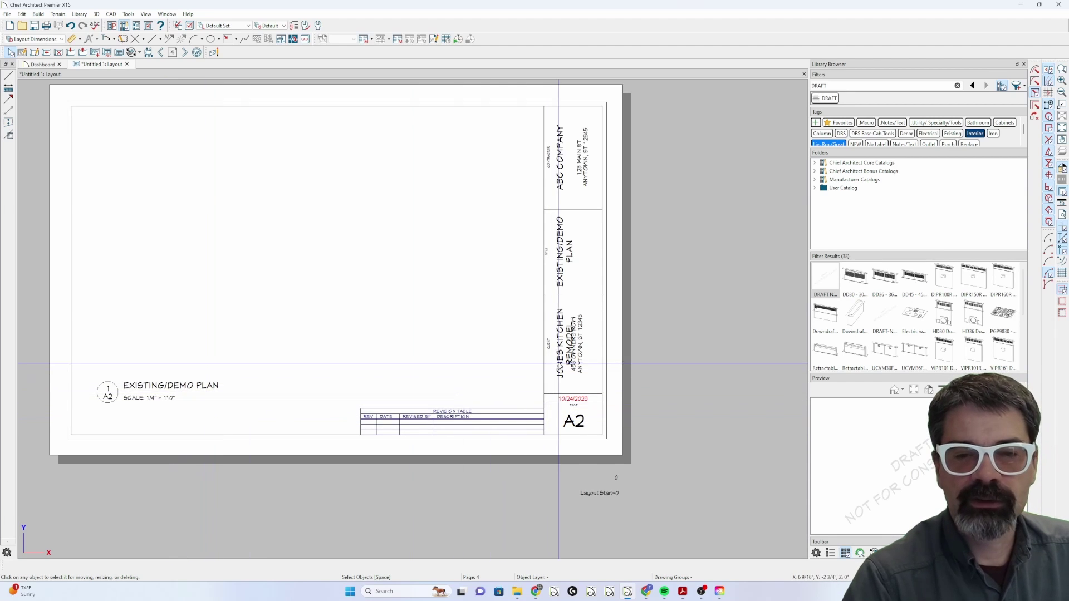
key(Page_Up)
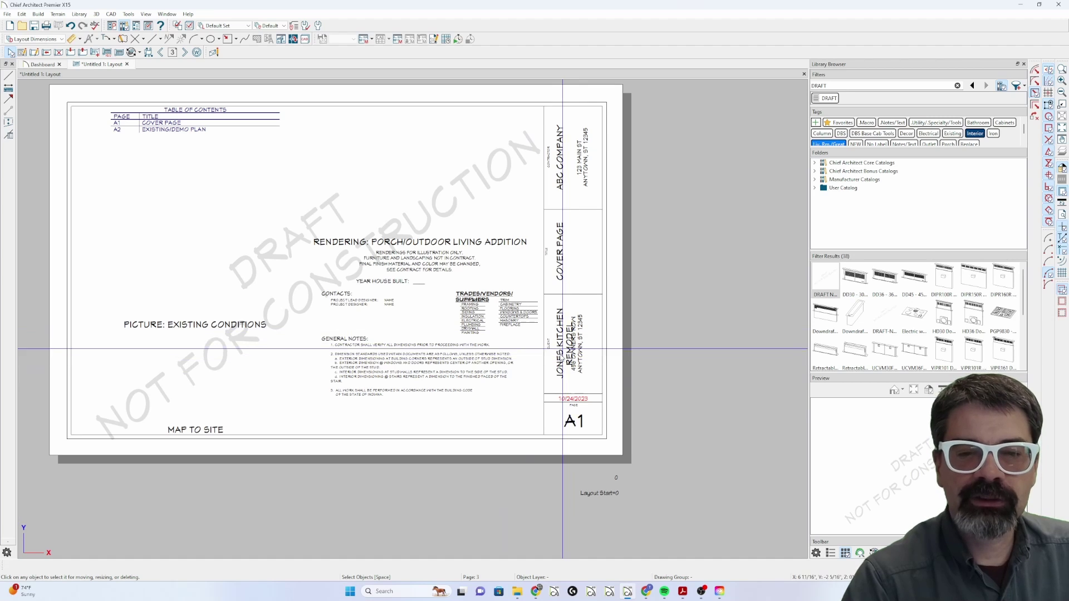
key(Page_Down)
key(Page_Down)
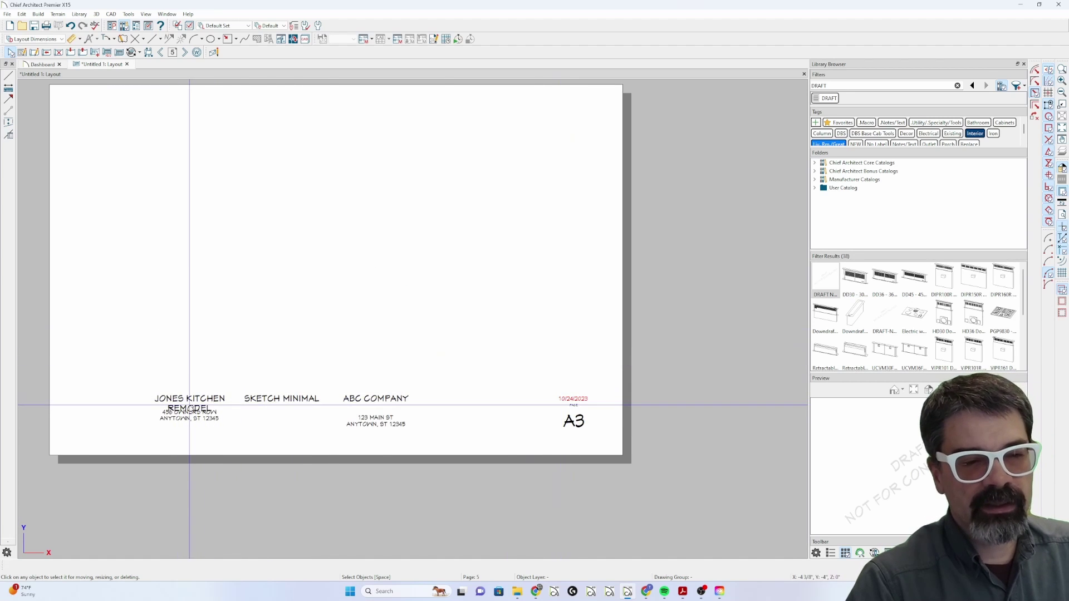
scroll(174, 419, up, 2)
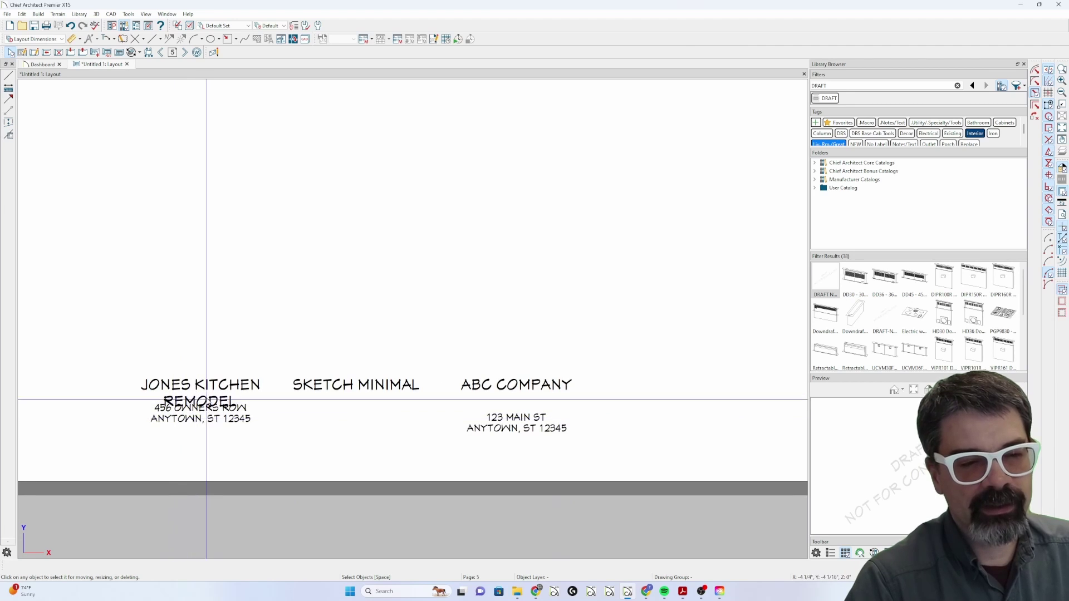
key(Page_Up)
key(Page_Up)
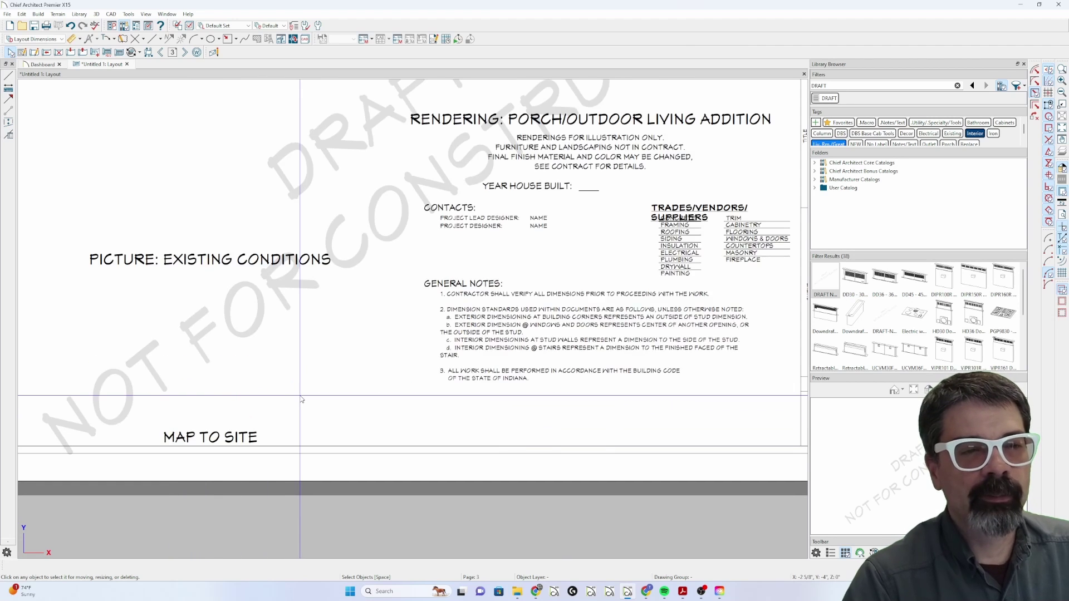
key(Page_Up)
scroll(263, 401, down, 1)
Widen the MINIMALIST page's client name text and set its character height to 5/32
click(261, 399)
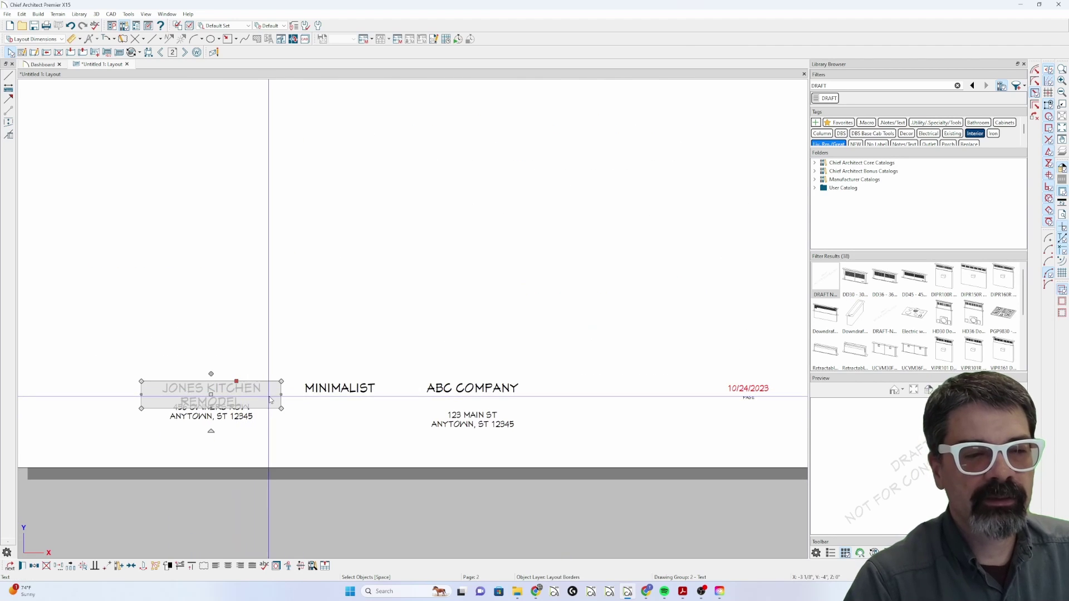
drag(281, 394, 290, 394)
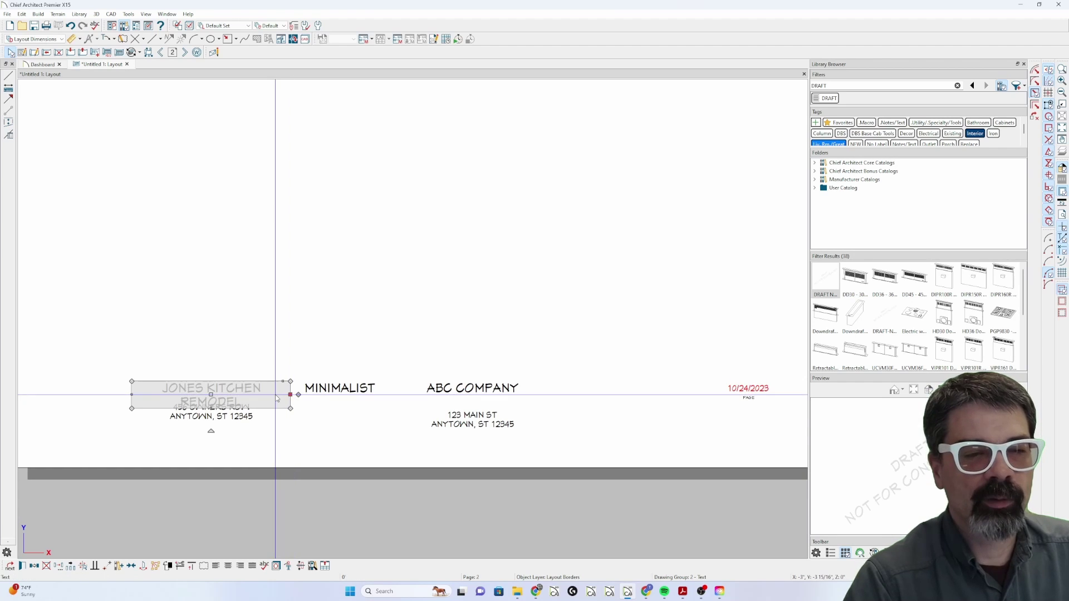
double_click(277, 399)
click(276, 180)
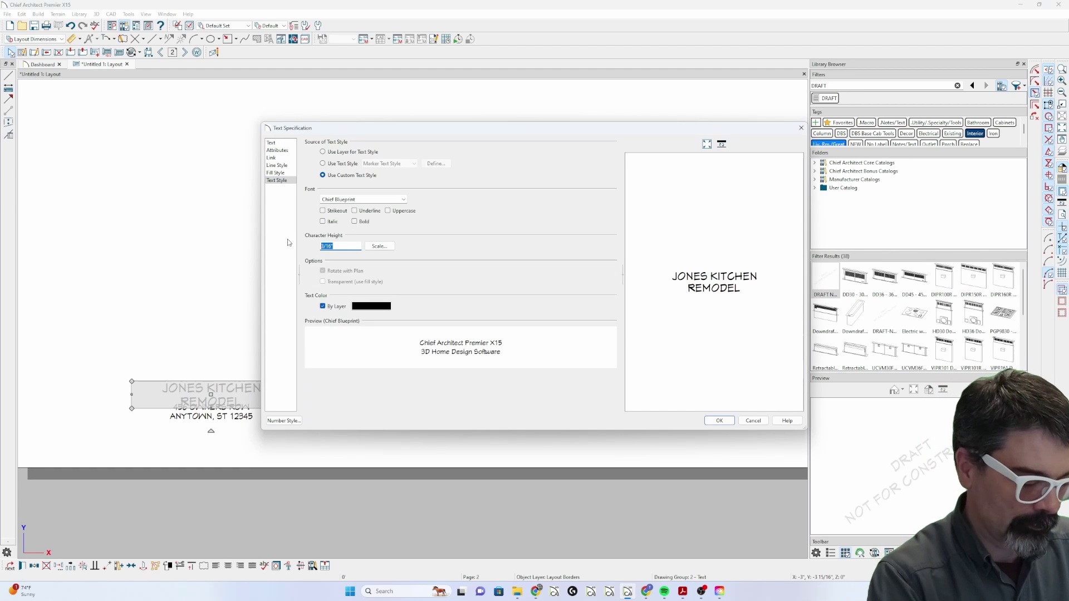
text(5/32)
key(Return)
key(Escape)
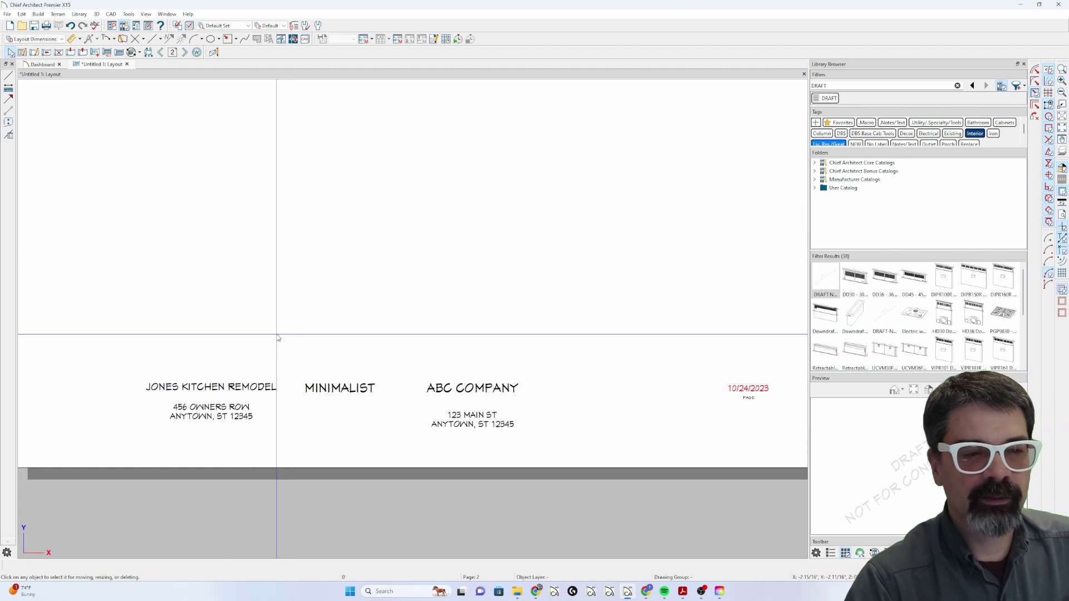
Lower the character height of the client name on the other template page
key(Page_Down)
key(Page_Down)
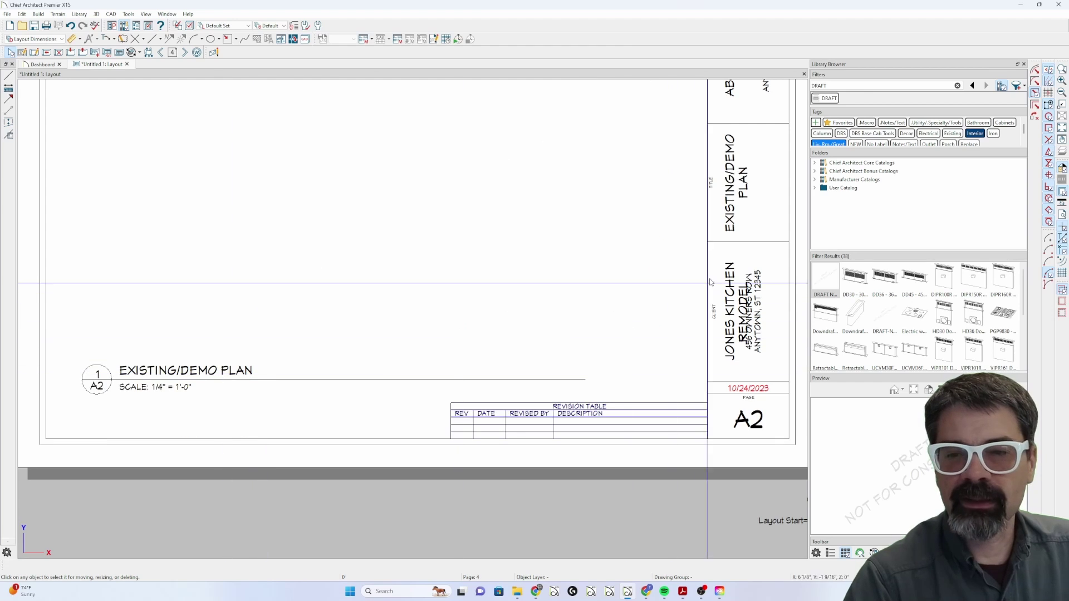
key(Page_Down)
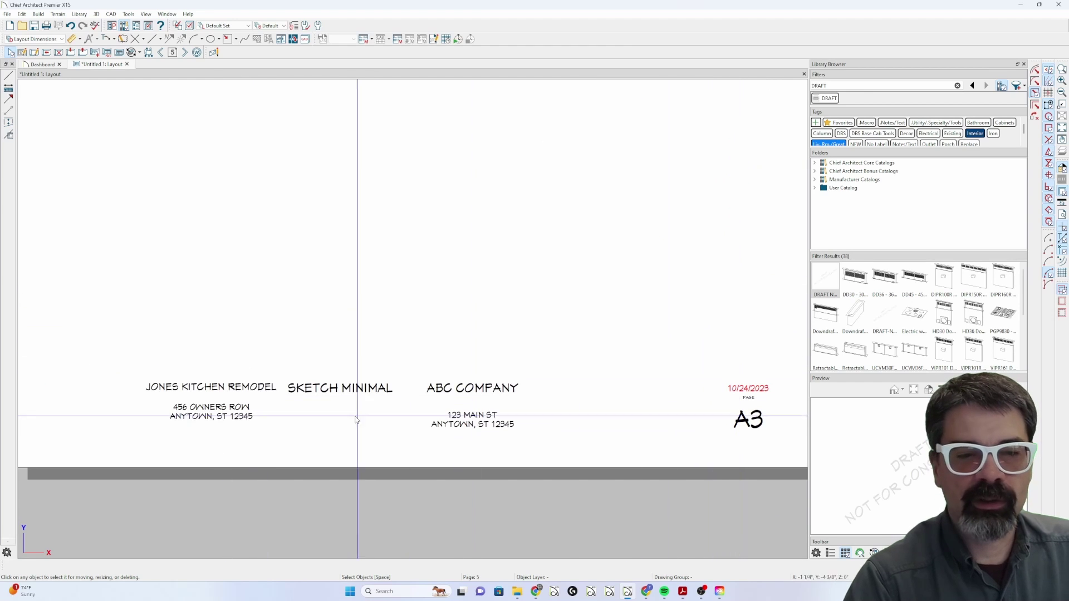
key(Page_Up)
key(Page_Up)
key(Page_Up)
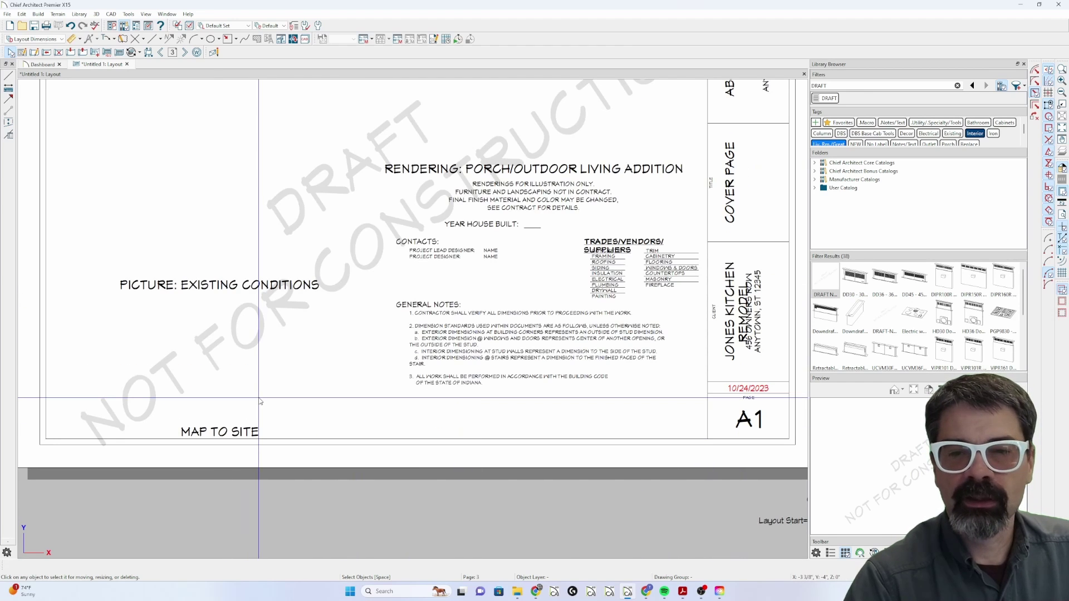
key(Page_Up)
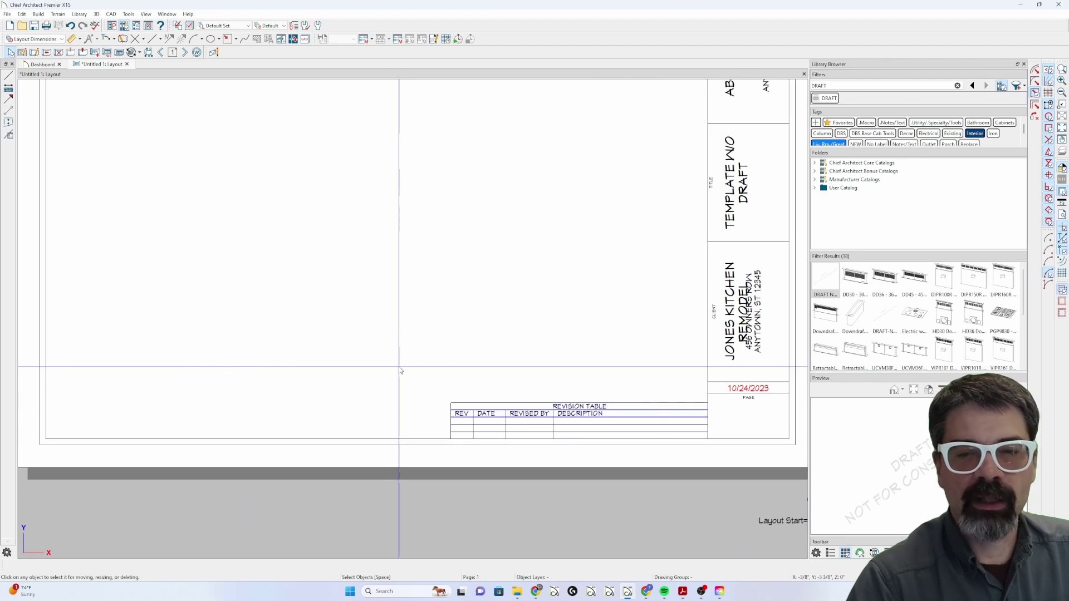
click(729, 324)
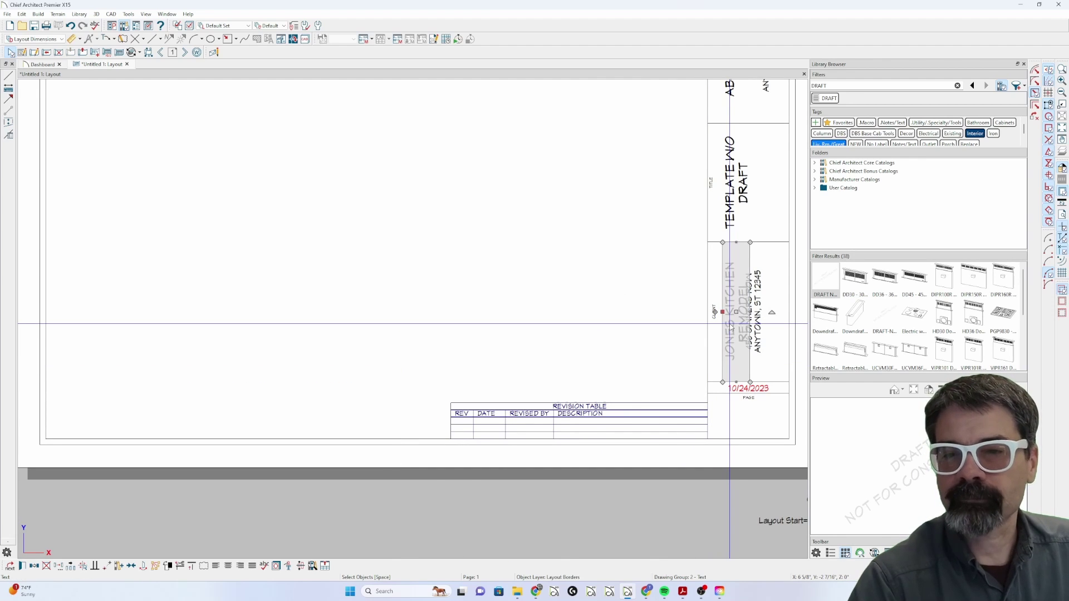
double_click(731, 329)
click(281, 181)
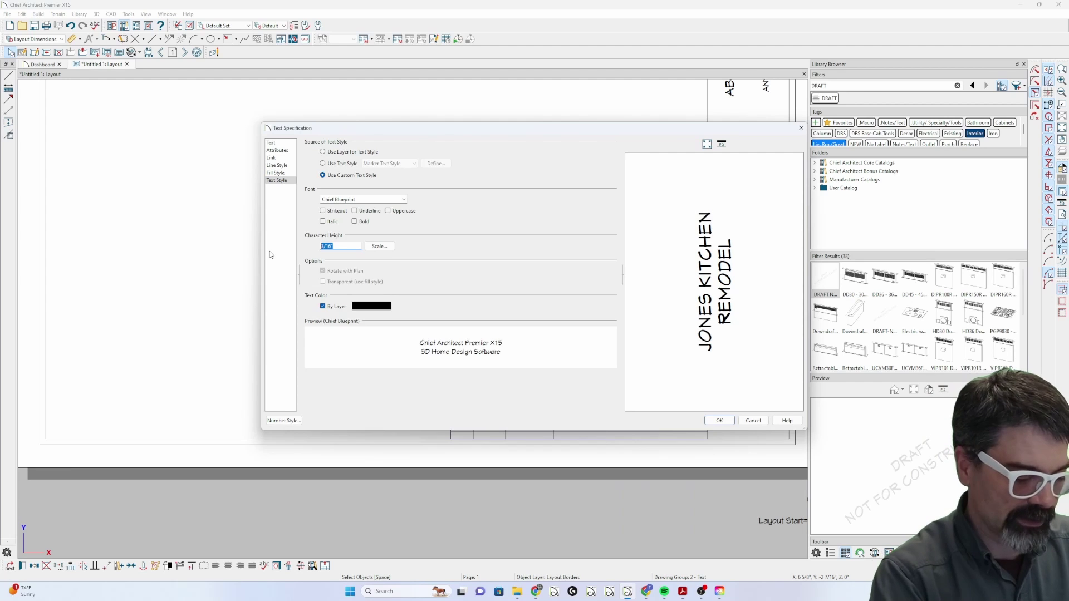
key(BackSpace)
text(.15)
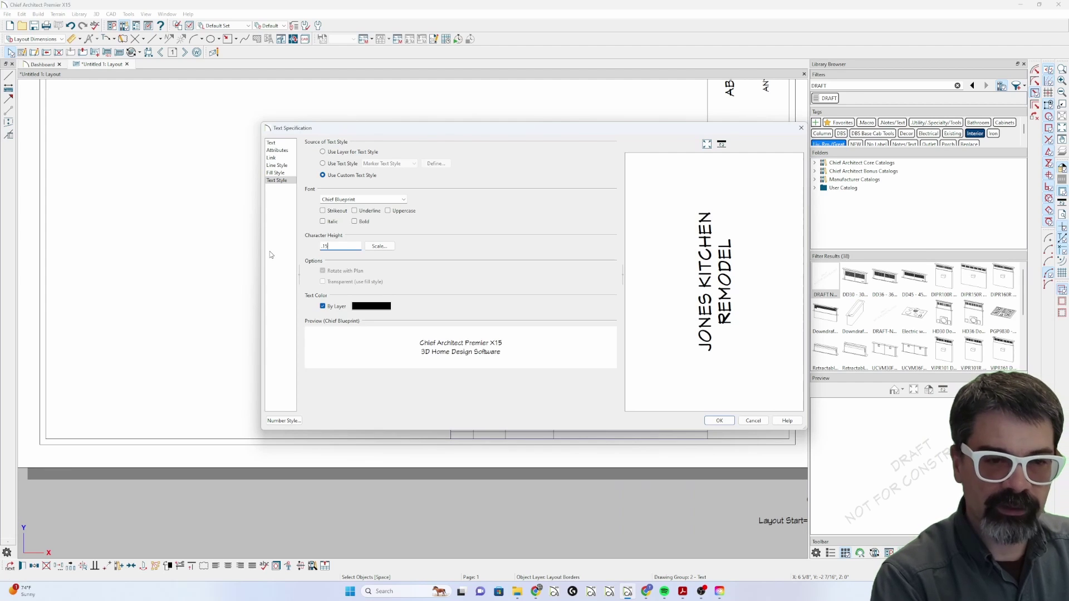
key(Return)
Check the client name text style on the DRAFT template page
key(Page_Up)
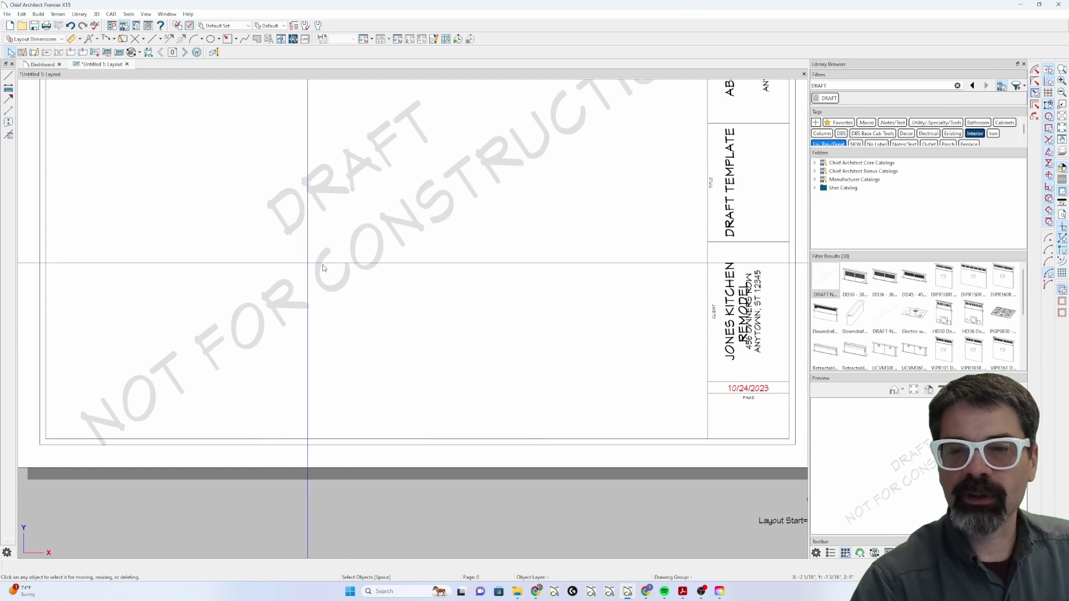
double_click(727, 291)
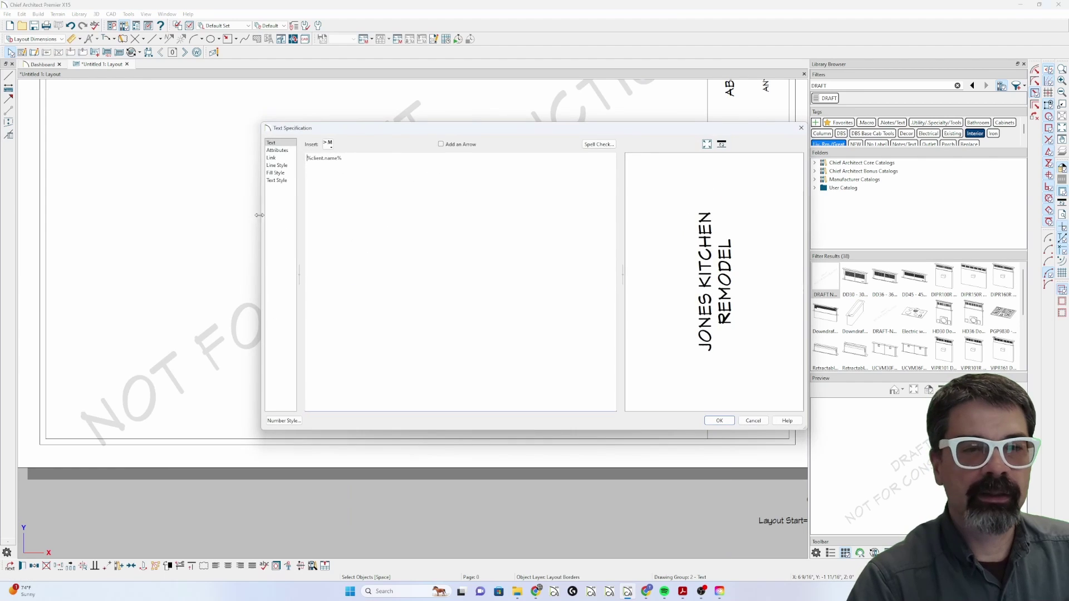
click(276, 180)
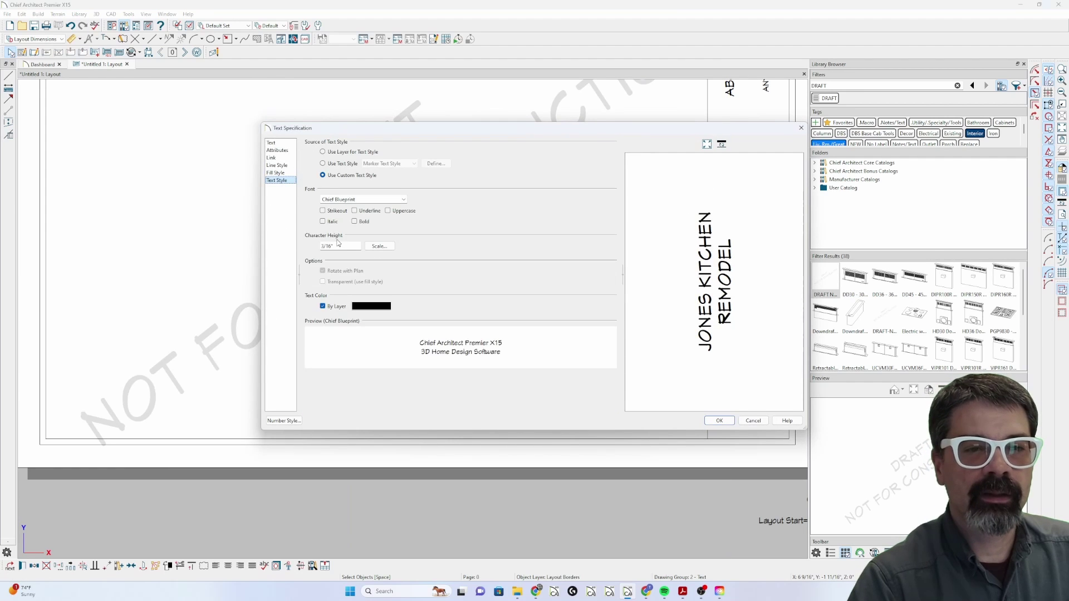
key(Escape)
key(Page_Down)
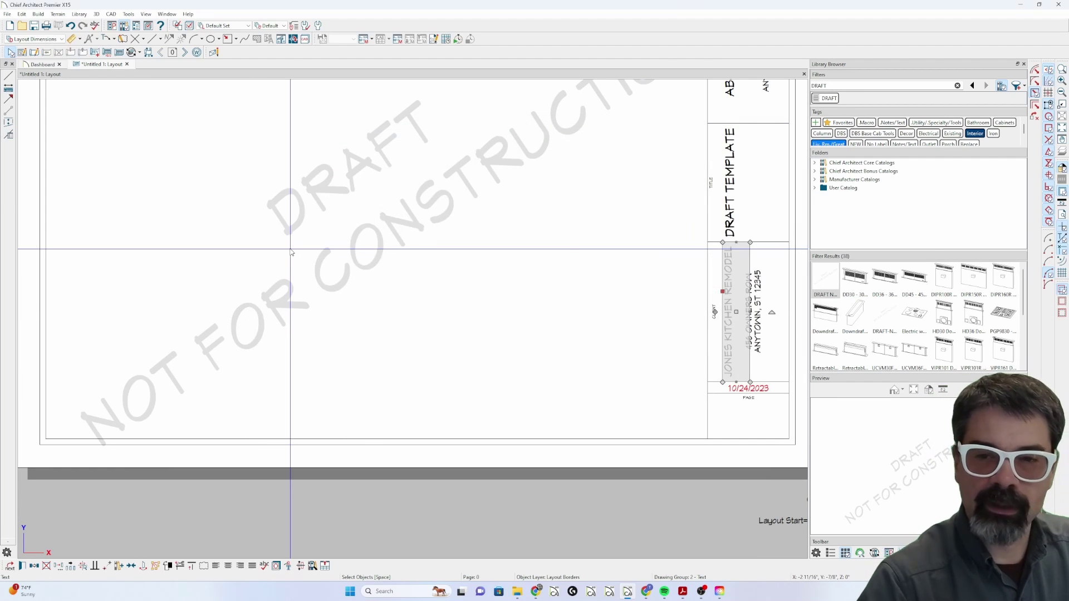
Page through the A1 cover, A2 and A3 sheets to the empty DRAFT-watermarked page 6
key(Page_Down)
key(Page_Down)
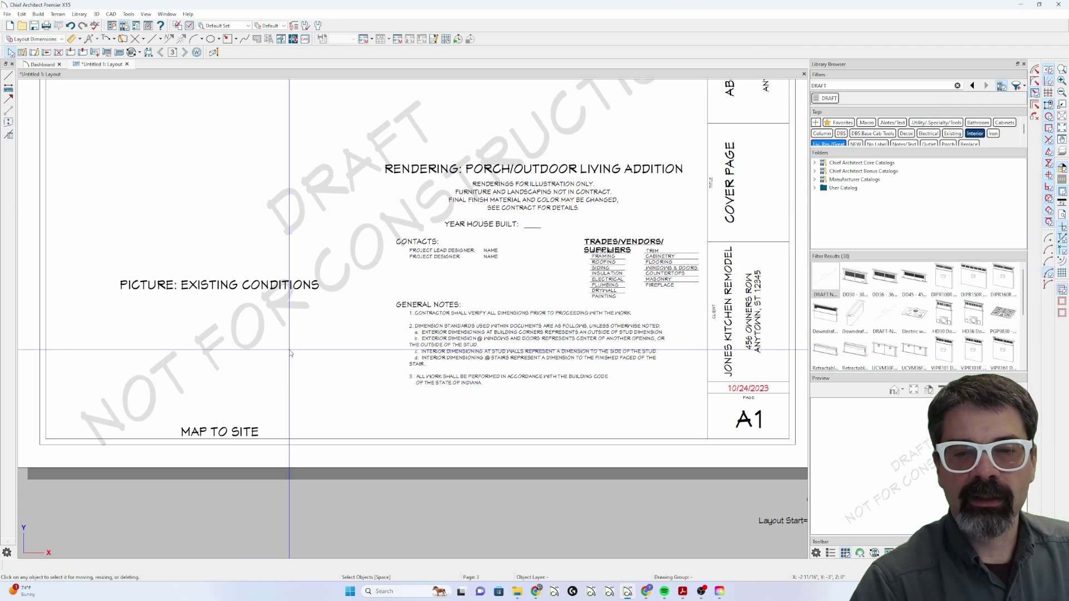
scroll(306, 424, down, 2)
scroll(306, 425, up, 2)
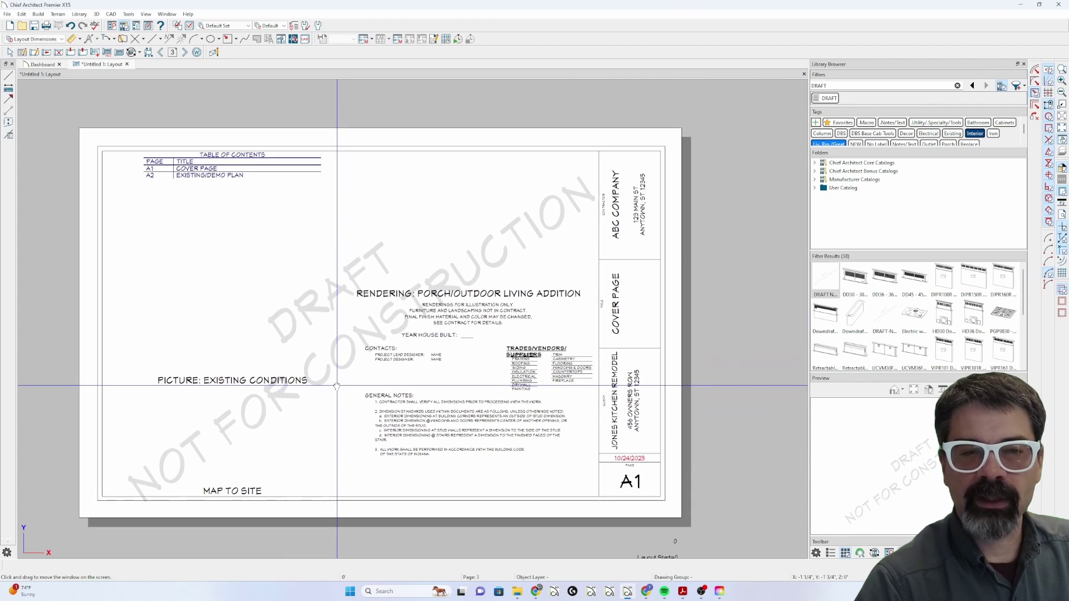
key(Page_Down)
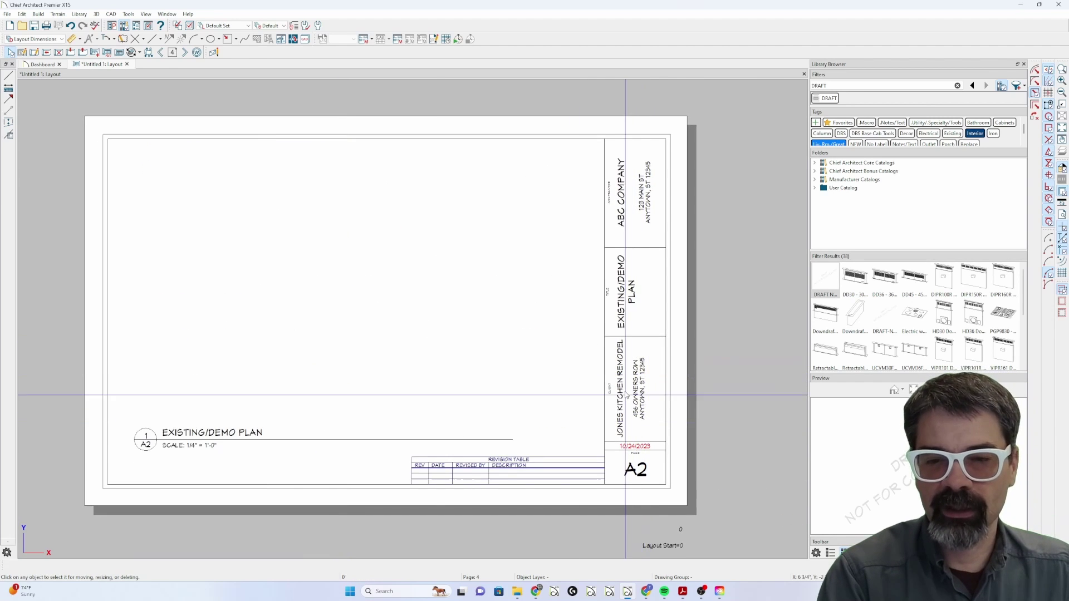
key(Page_Down)
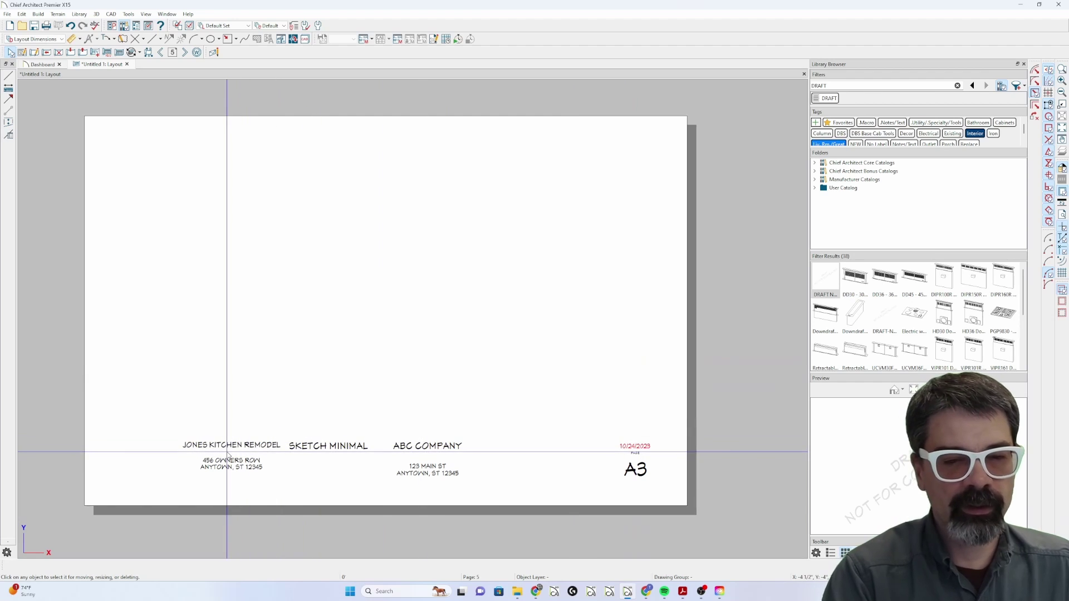
key(Page_Down)
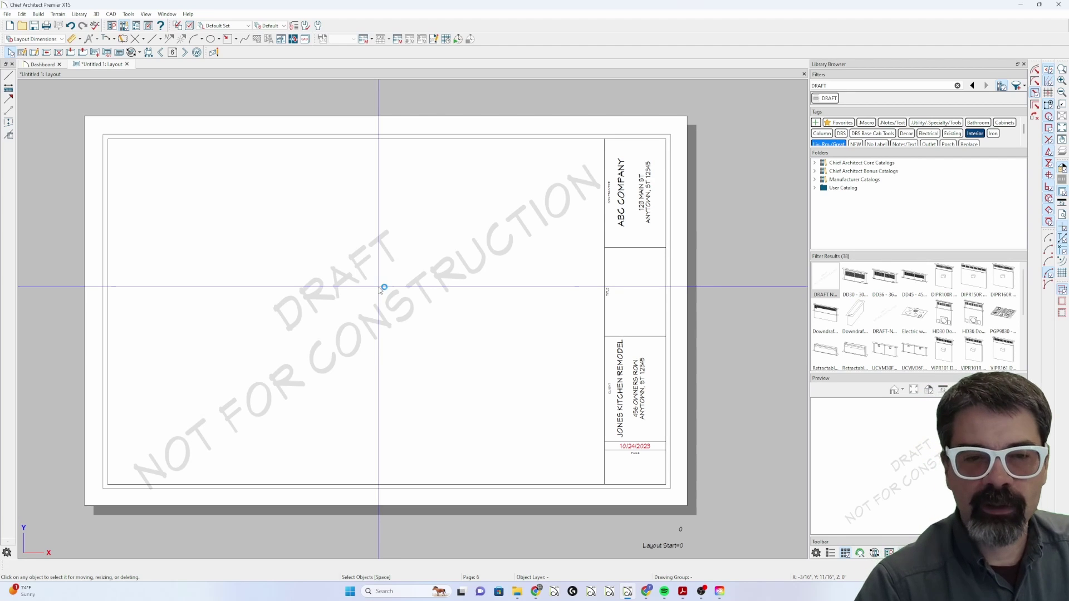
Switch page 6 to the TEMPLATE W/O DRAFT page template
key(Page_Up)
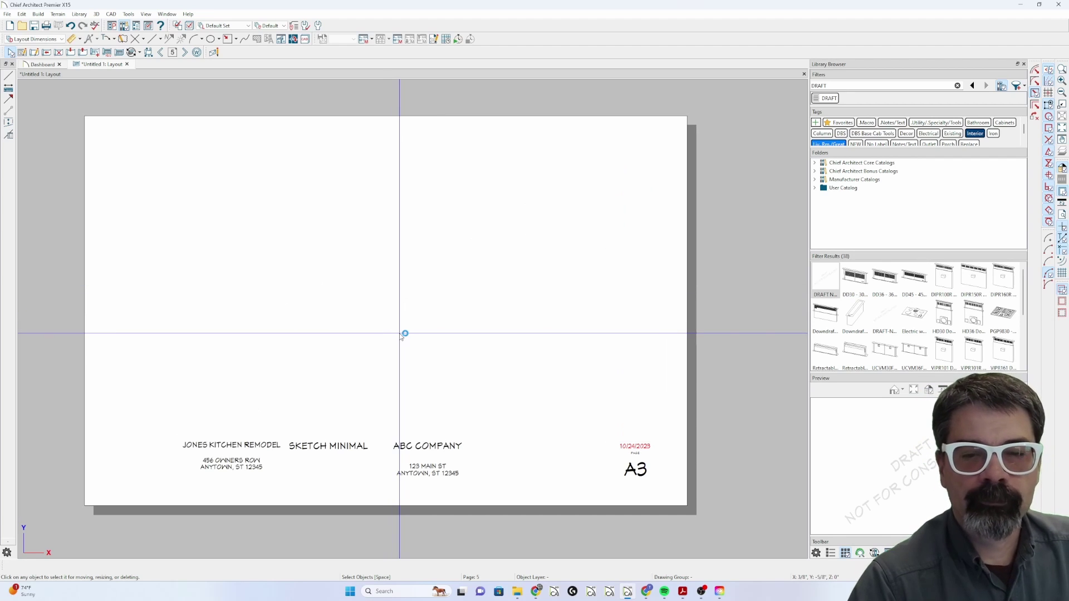
key(Page_Down)
key(Page_Up)
key(Page_Down)
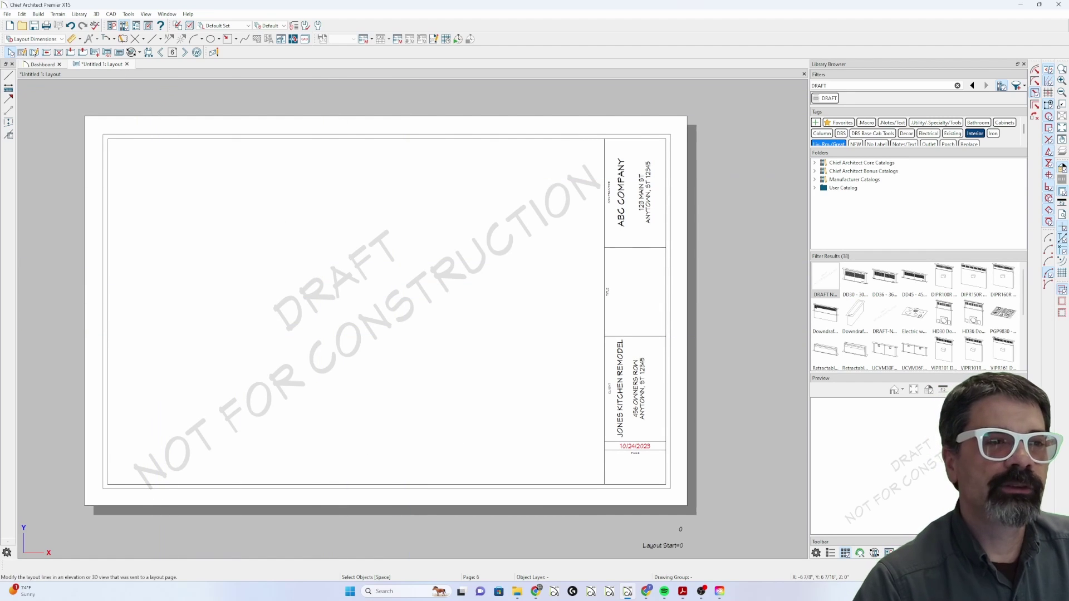
click(23, 53)
click(512, 281)
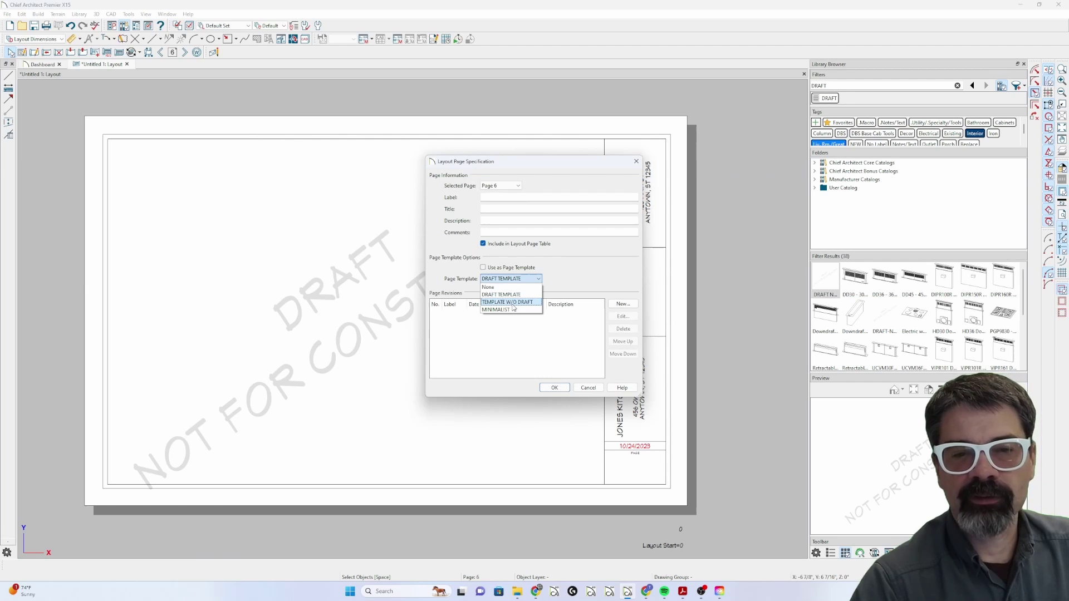
click(512, 303)
click(554, 388)
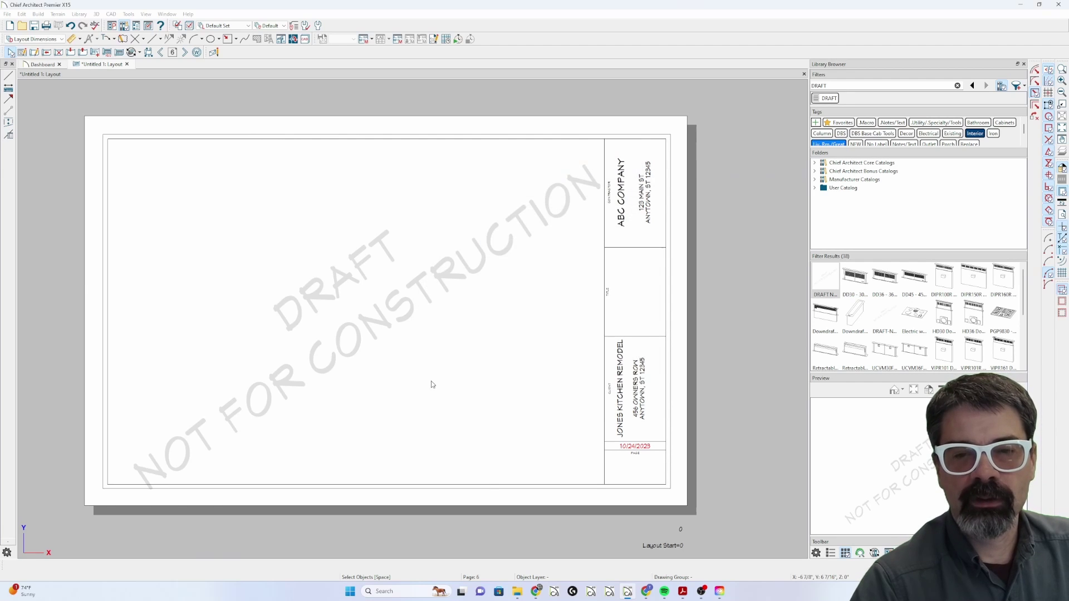
Label page 6 as A4 with the title NEW PAGE
key(Page_Up)
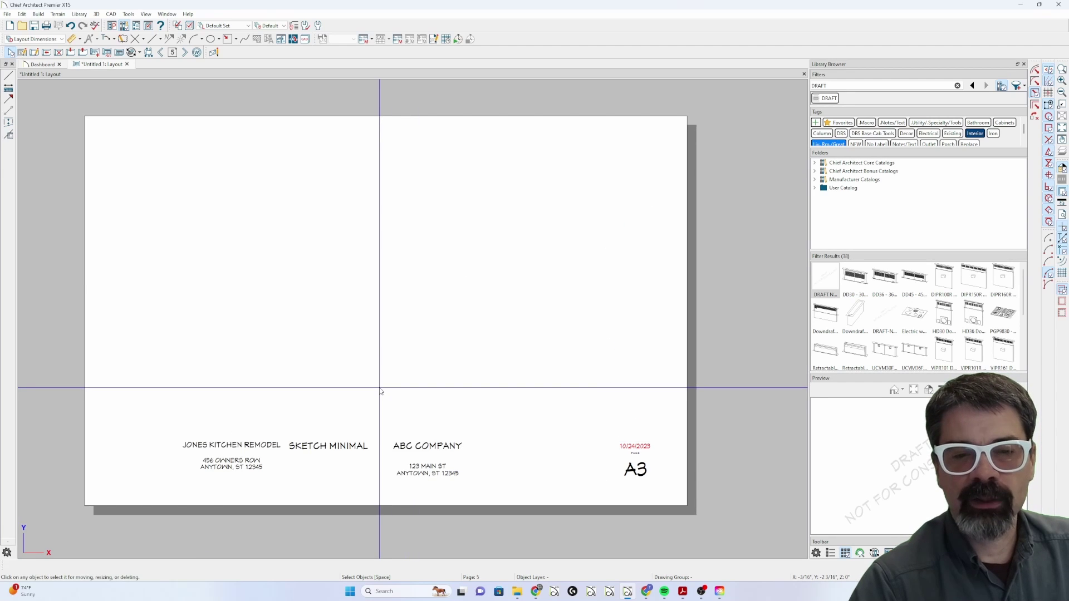
key(Page_Down)
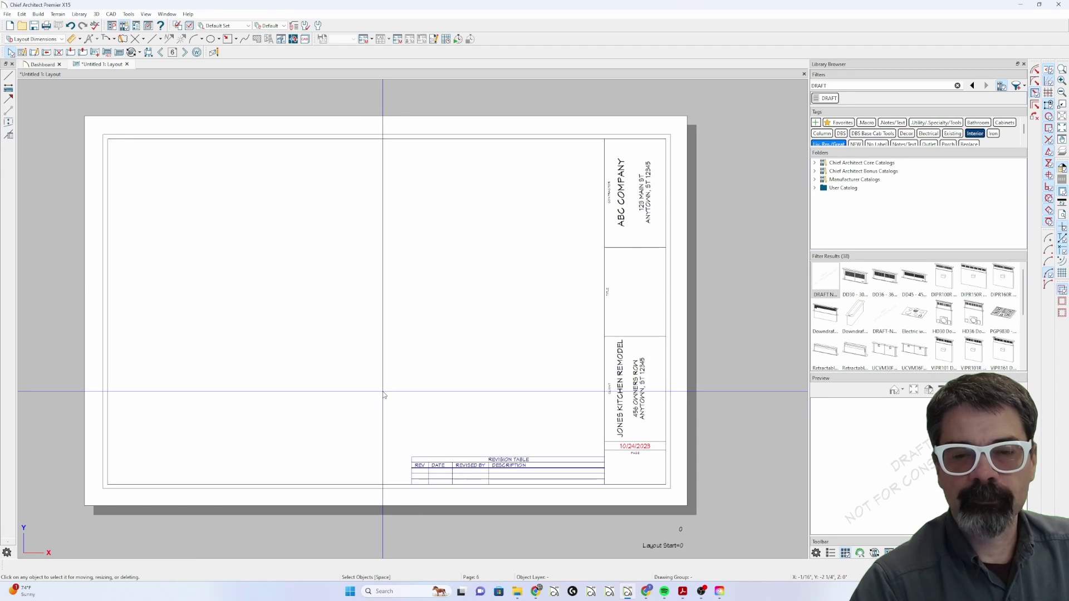
click(22, 54)
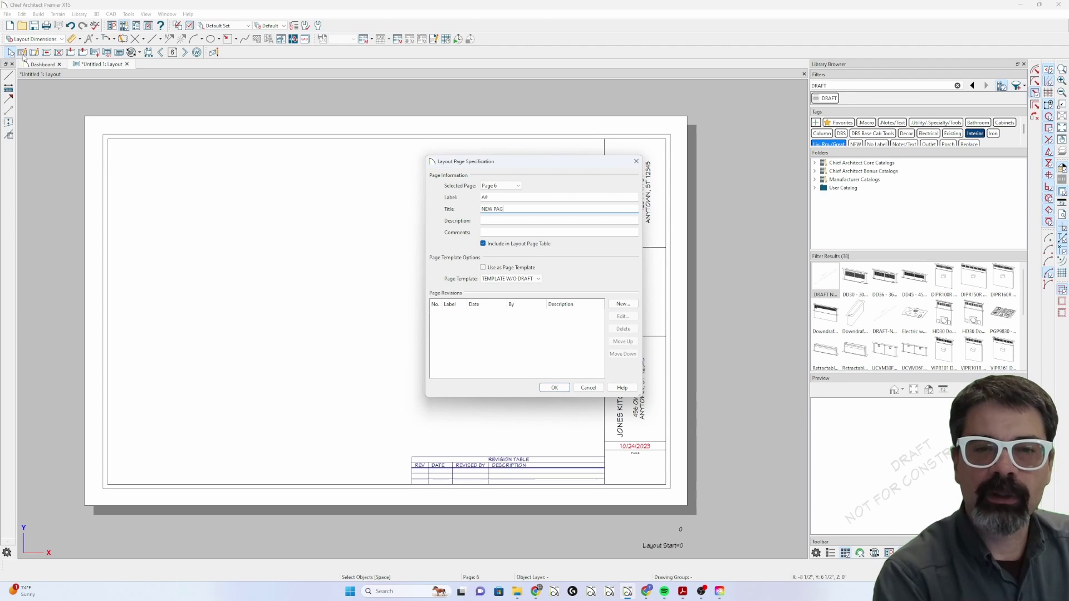
key(Return)
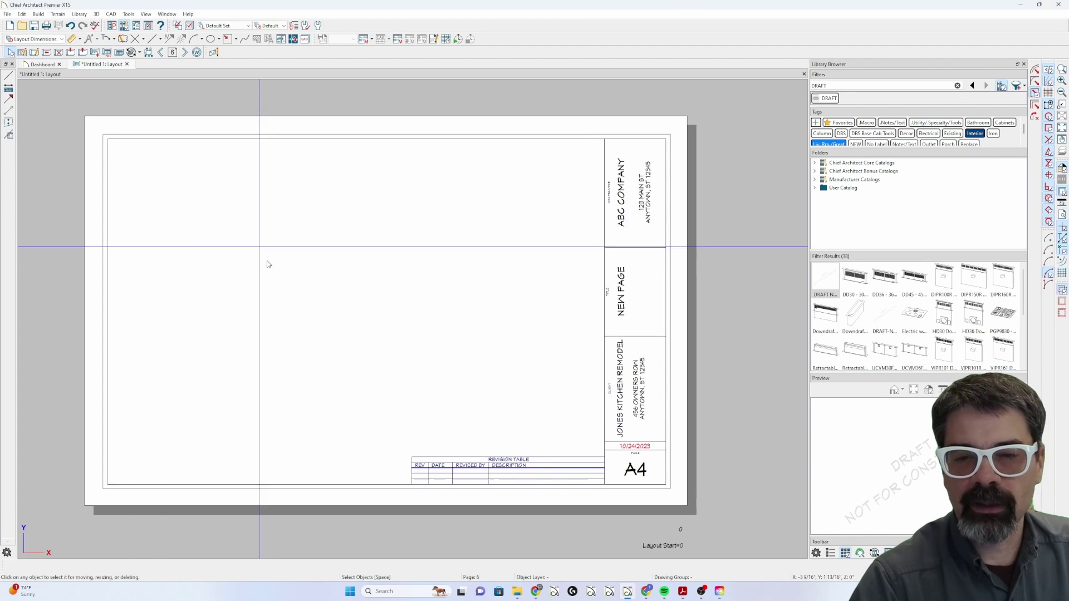